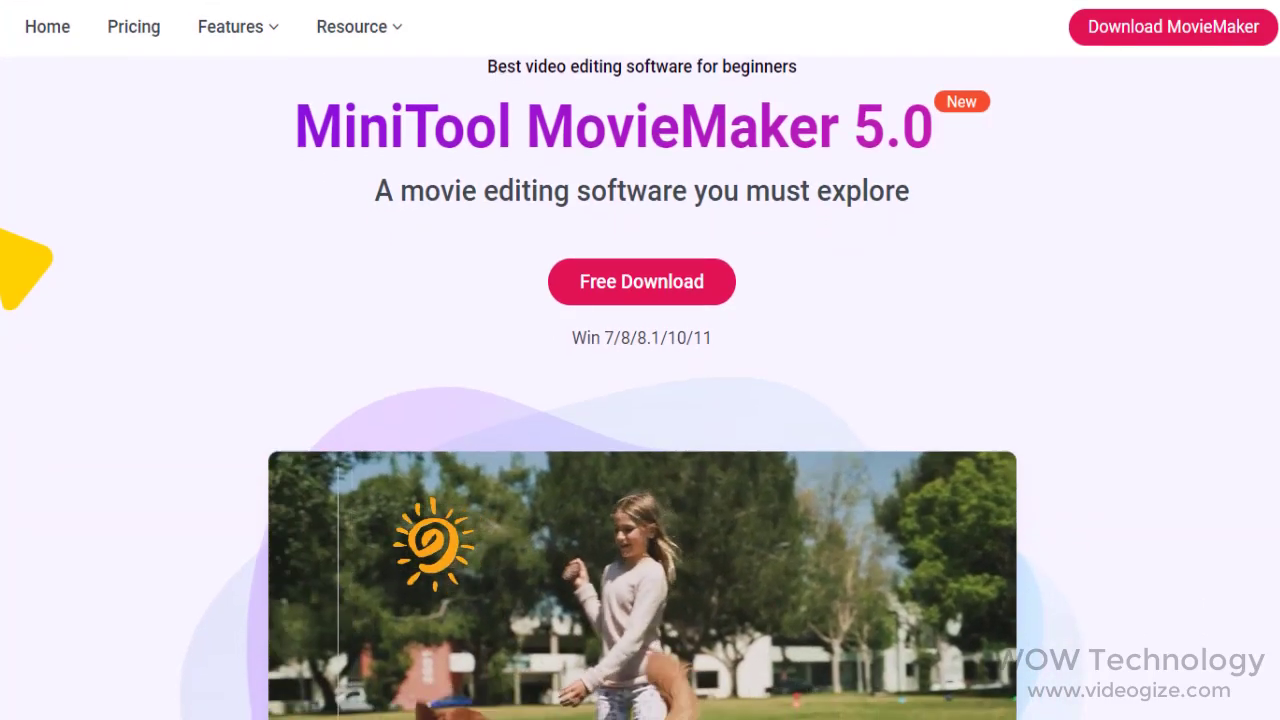
# Step: Scroll through the MiniTool page, then subscribe to the WOW Technology YouTube channel
pyautogui.scroll(-1, 640, 400)
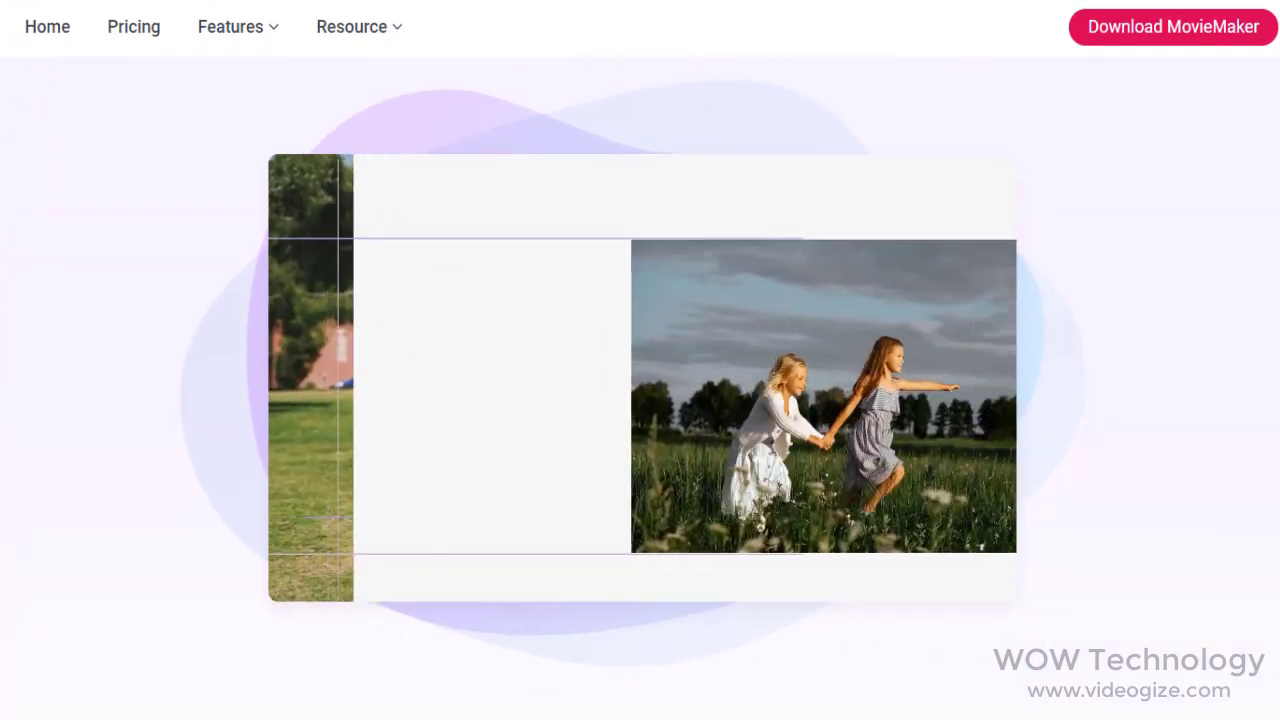
pyautogui.scroll(-4, 640, 400)
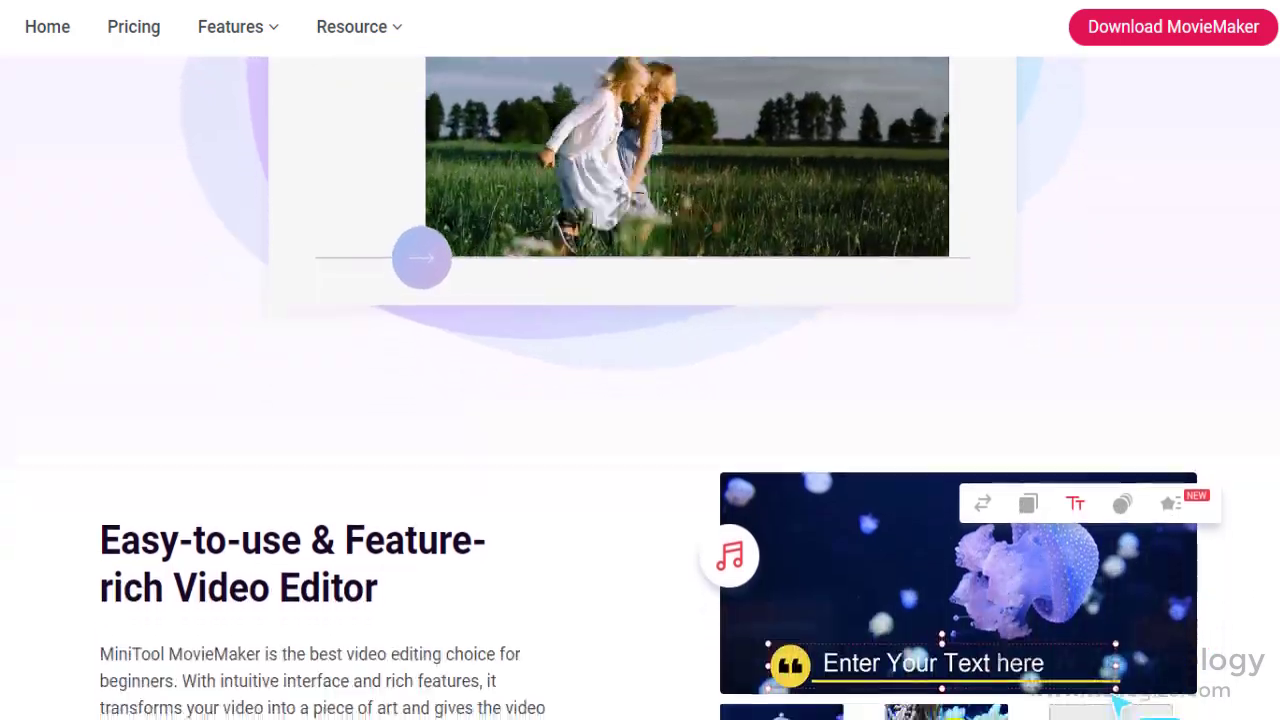
pyautogui.scroll(-3, 640, 400)
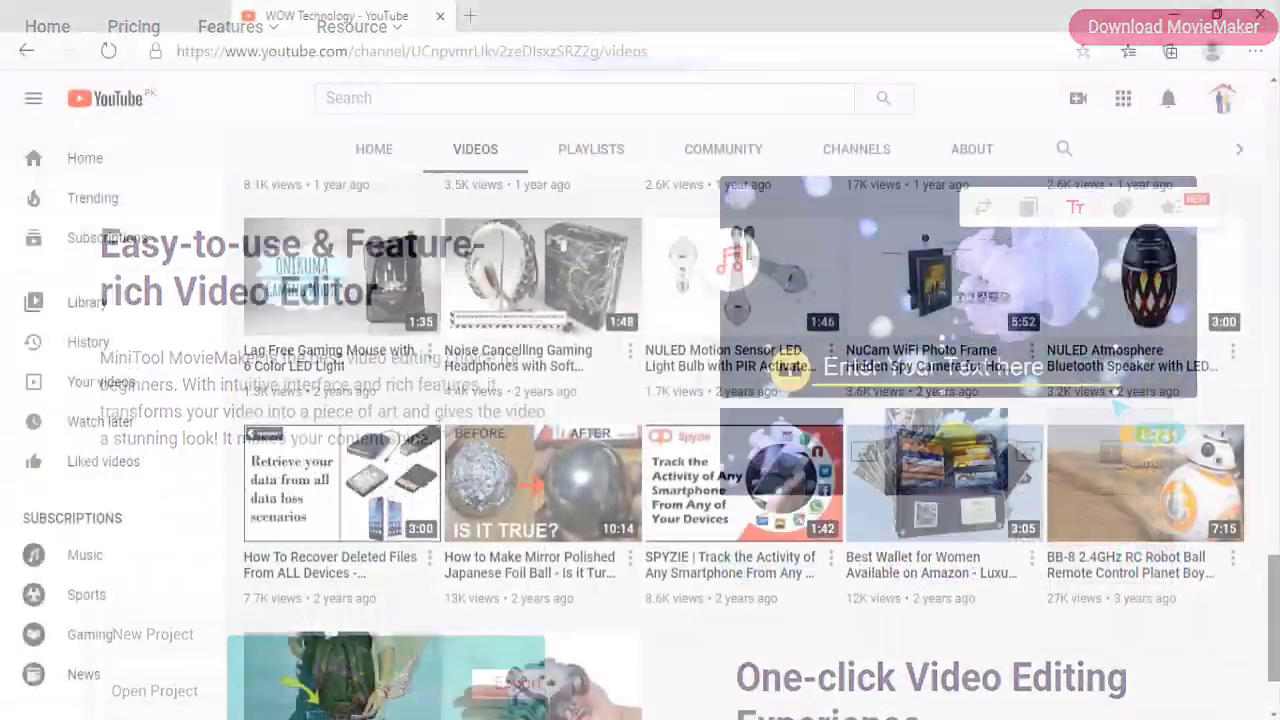
pyautogui.scroll(15, 1128, 400)
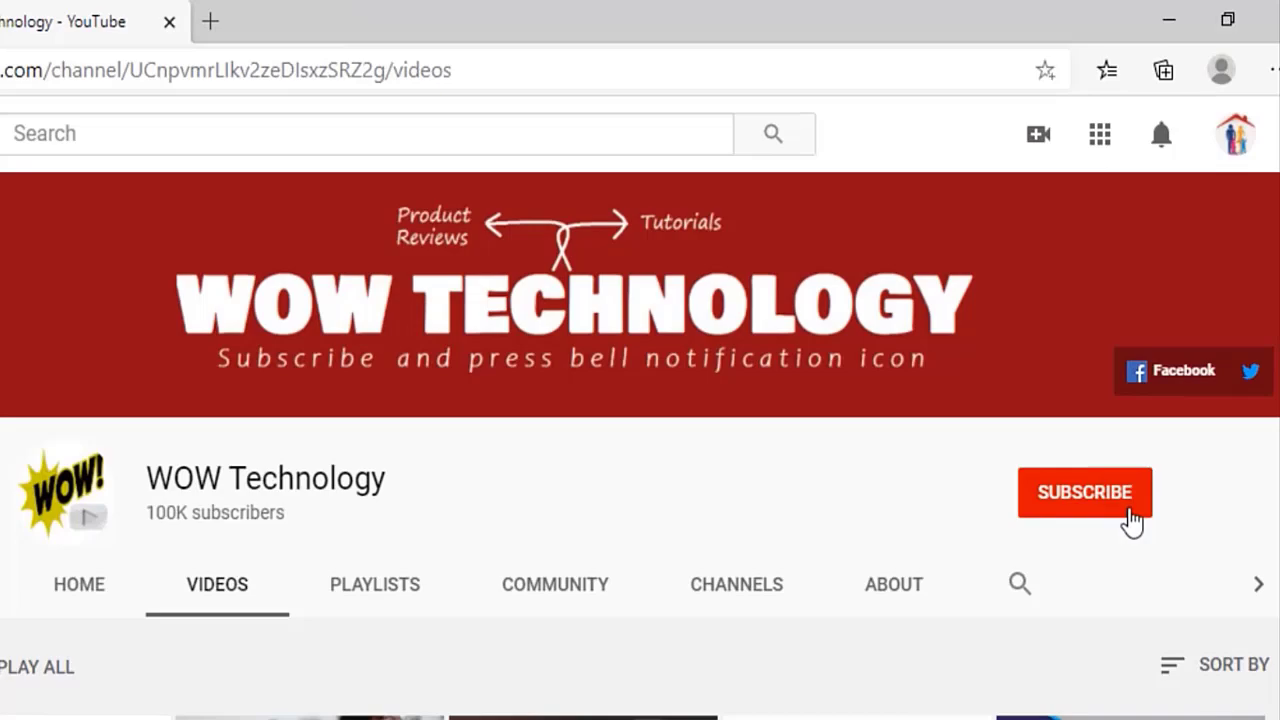
pyautogui.click(1129, 510)
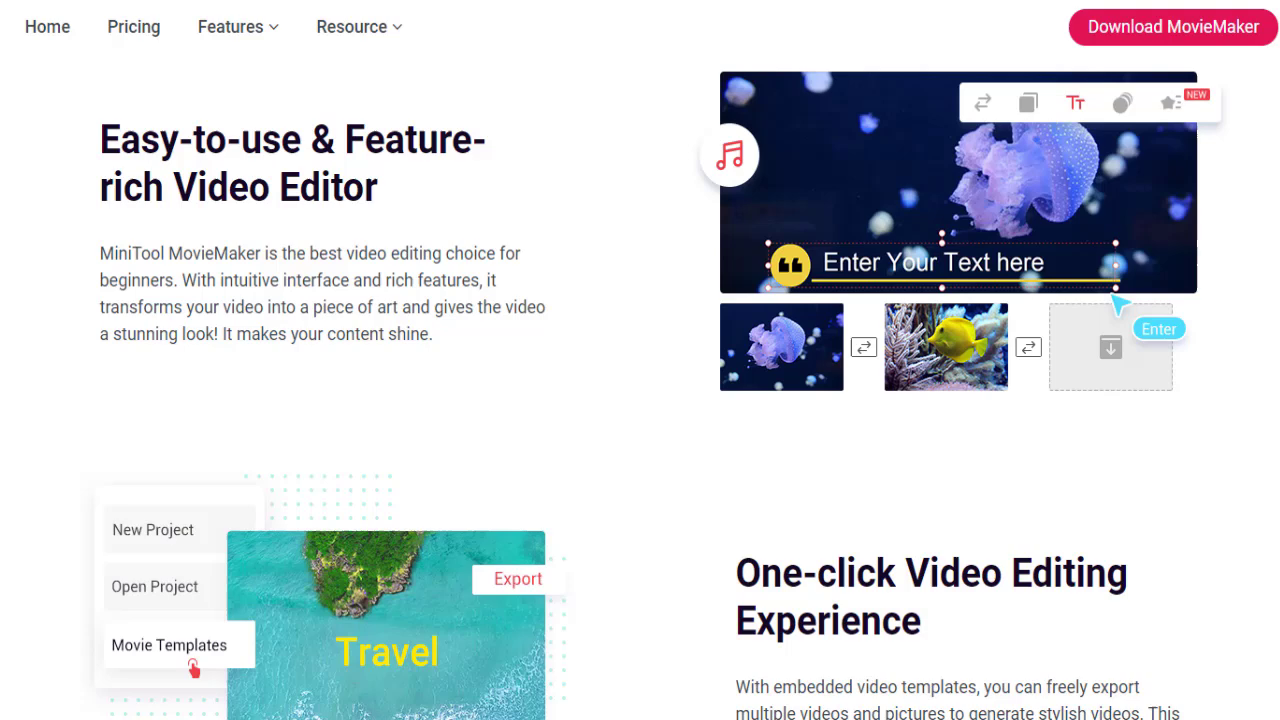
# Step: Scroll the homepage past the feature overviews down to Export 1080P Videos Without Watermark
pyautogui.scroll(-2, 640, 400)
pyautogui.scroll(-4, 640, 400)
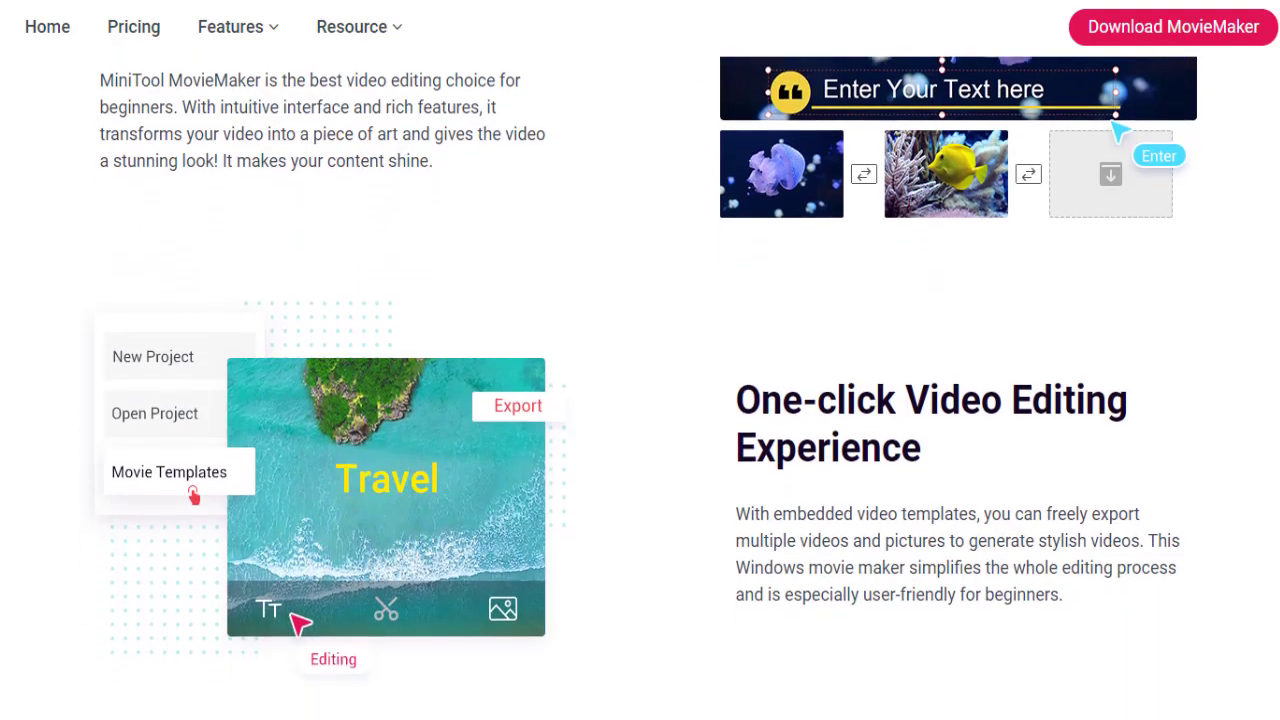
pyautogui.scroll(-4, 640, 400)
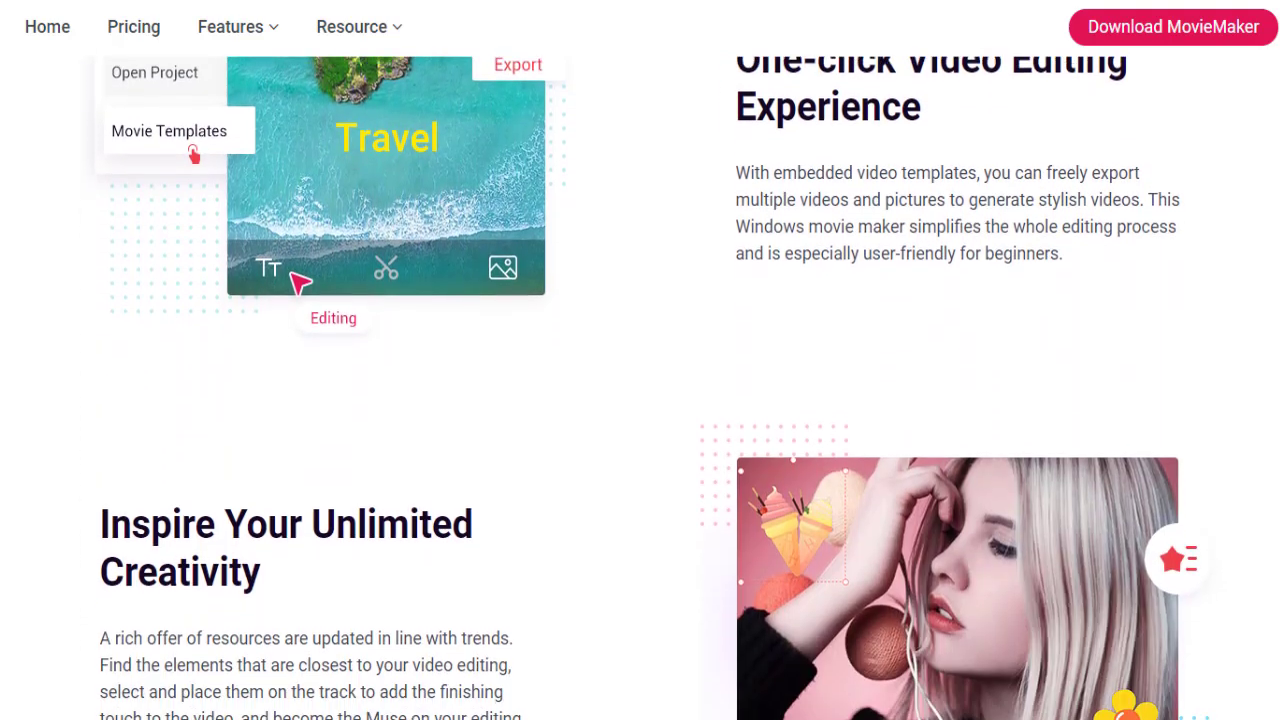
pyautogui.scroll(-4, 640, 400)
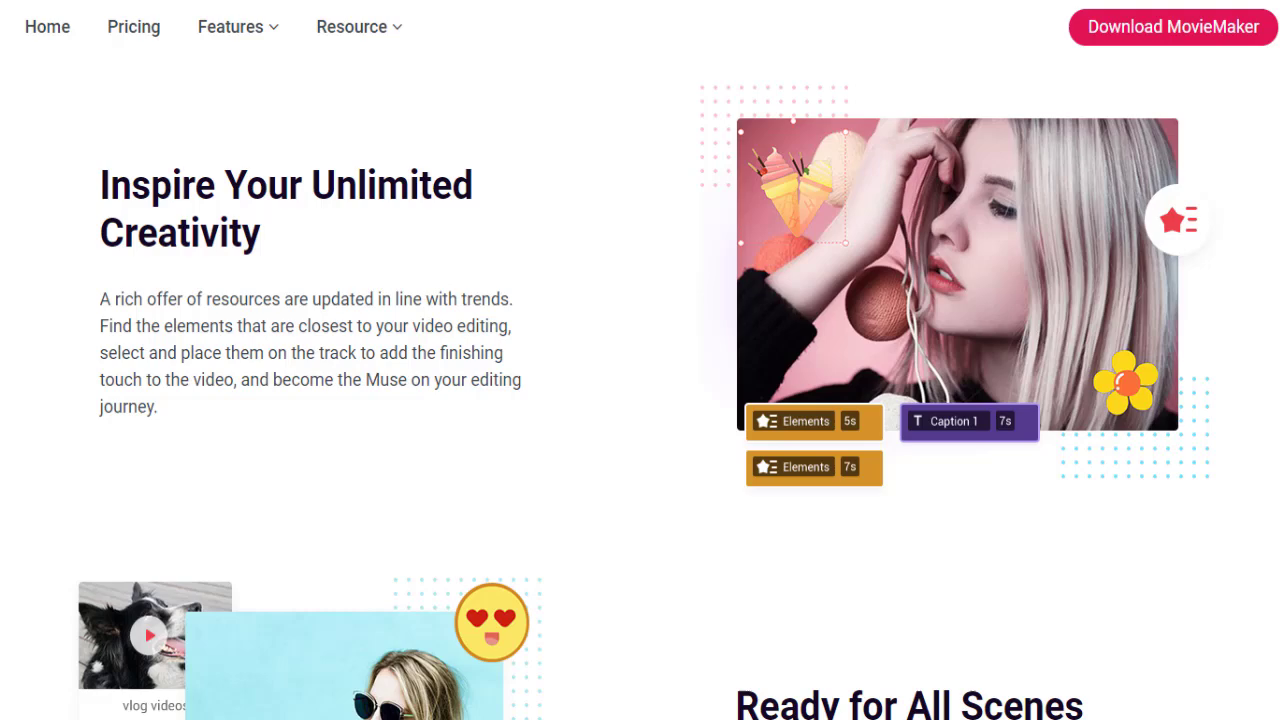
pyautogui.scroll(-4, 640, 400)
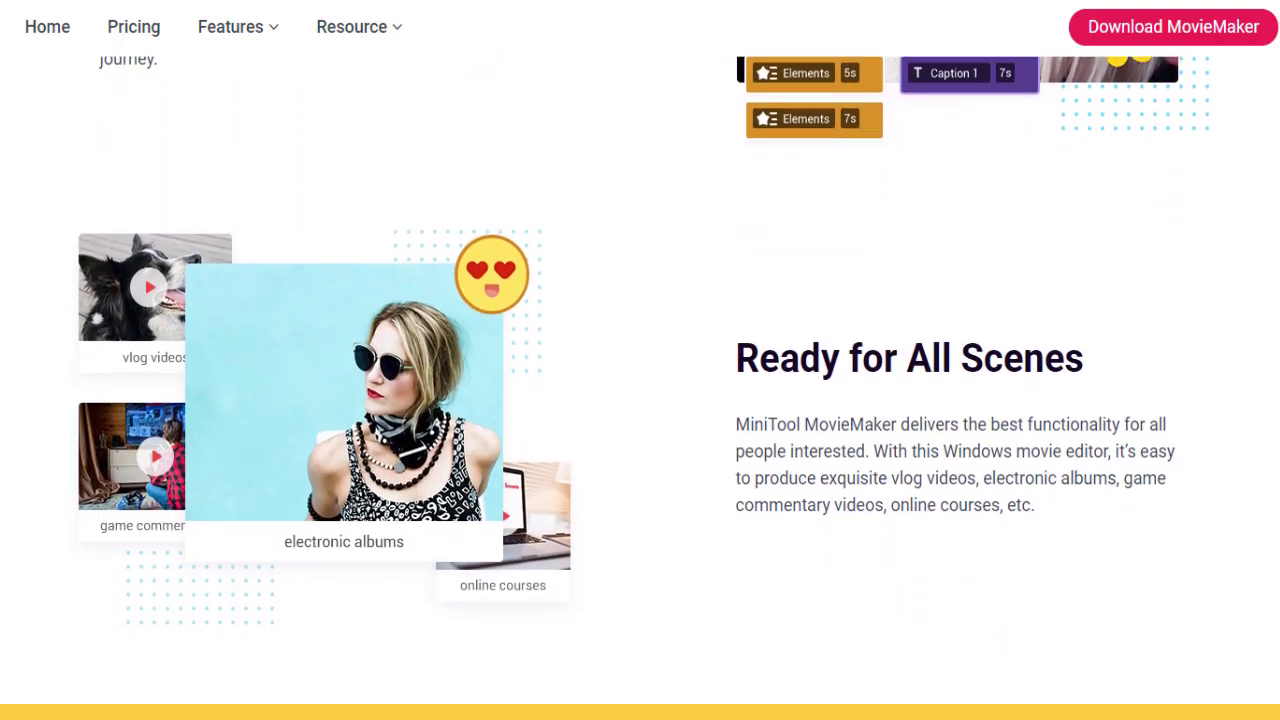
pyautogui.scroll(-4, 640, 400)
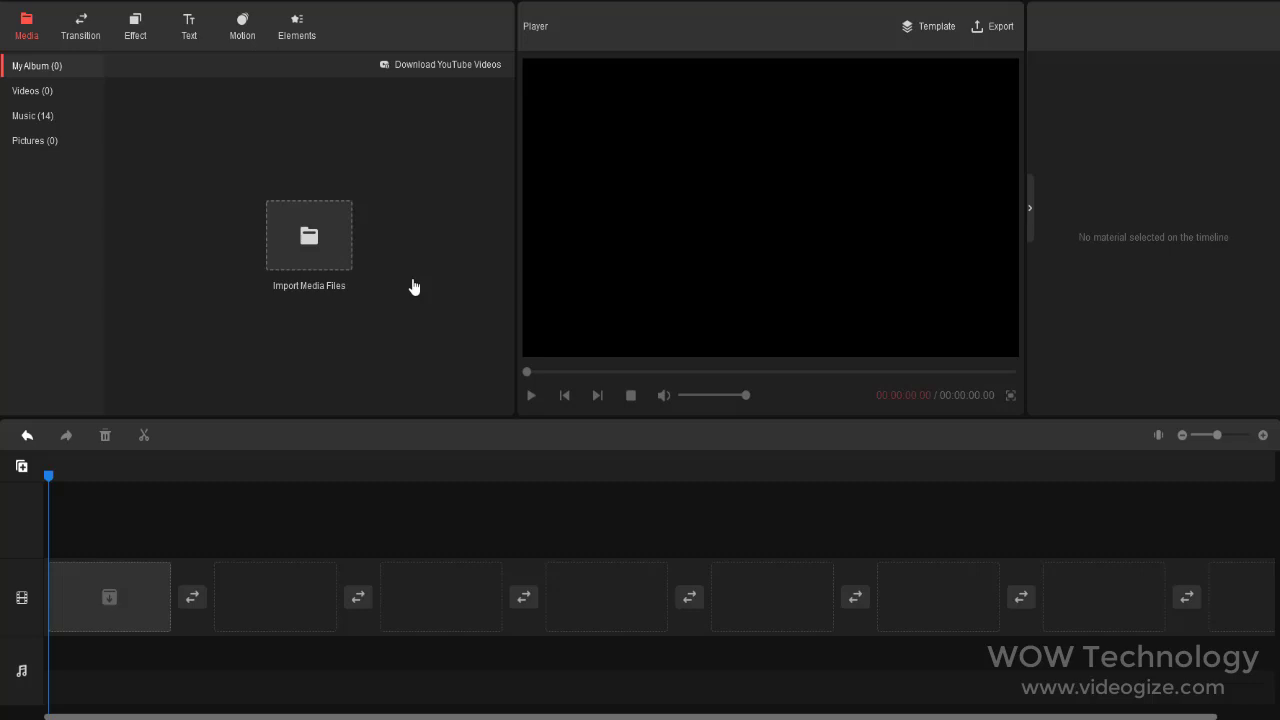
# Step: Import the Inspiration track, the banner image 1 and the Orange Juice - 7769 video
pyautogui.click(280, 224)
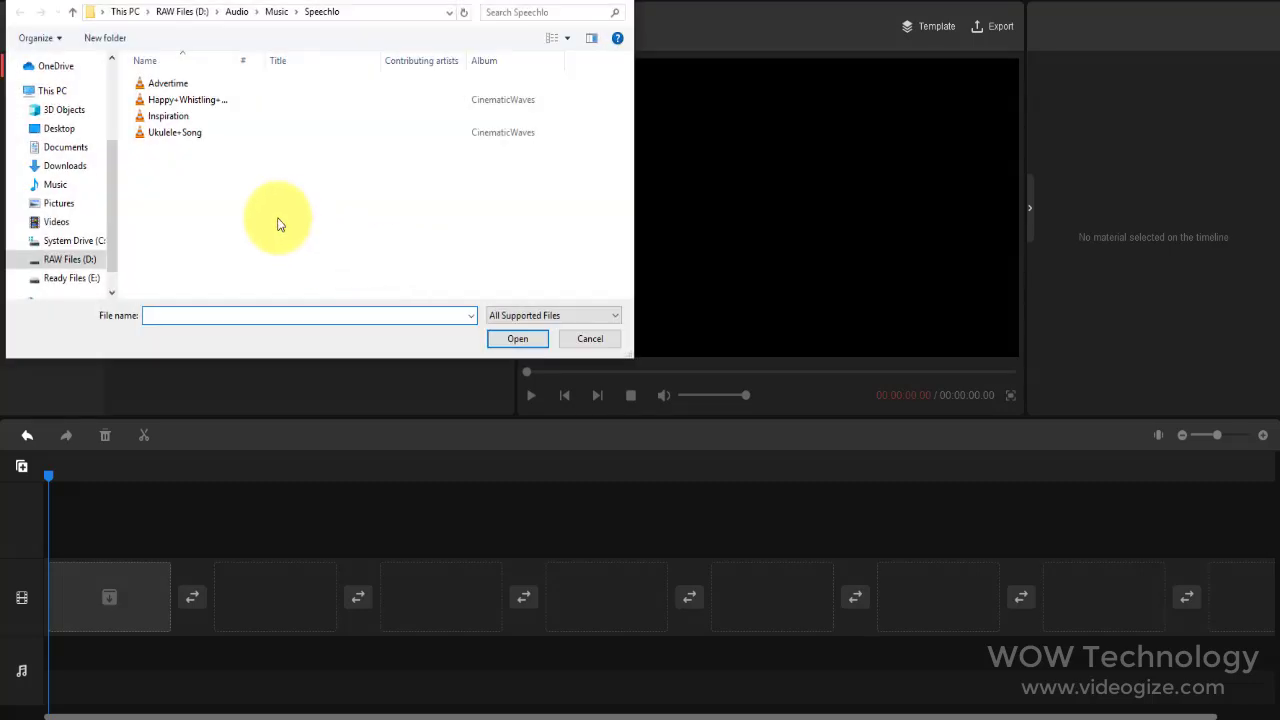
pyautogui.doubleClick(185, 116)
pyautogui.click(187, 138)
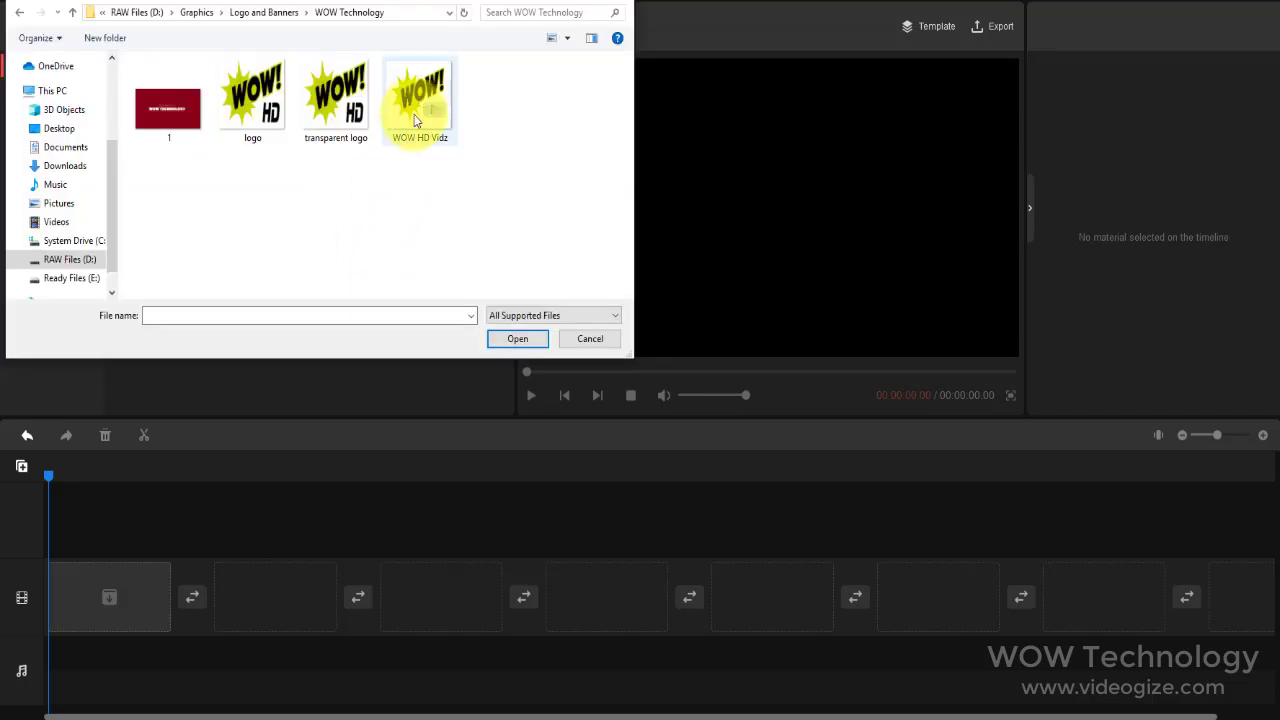
pyautogui.doubleClick(169, 108)
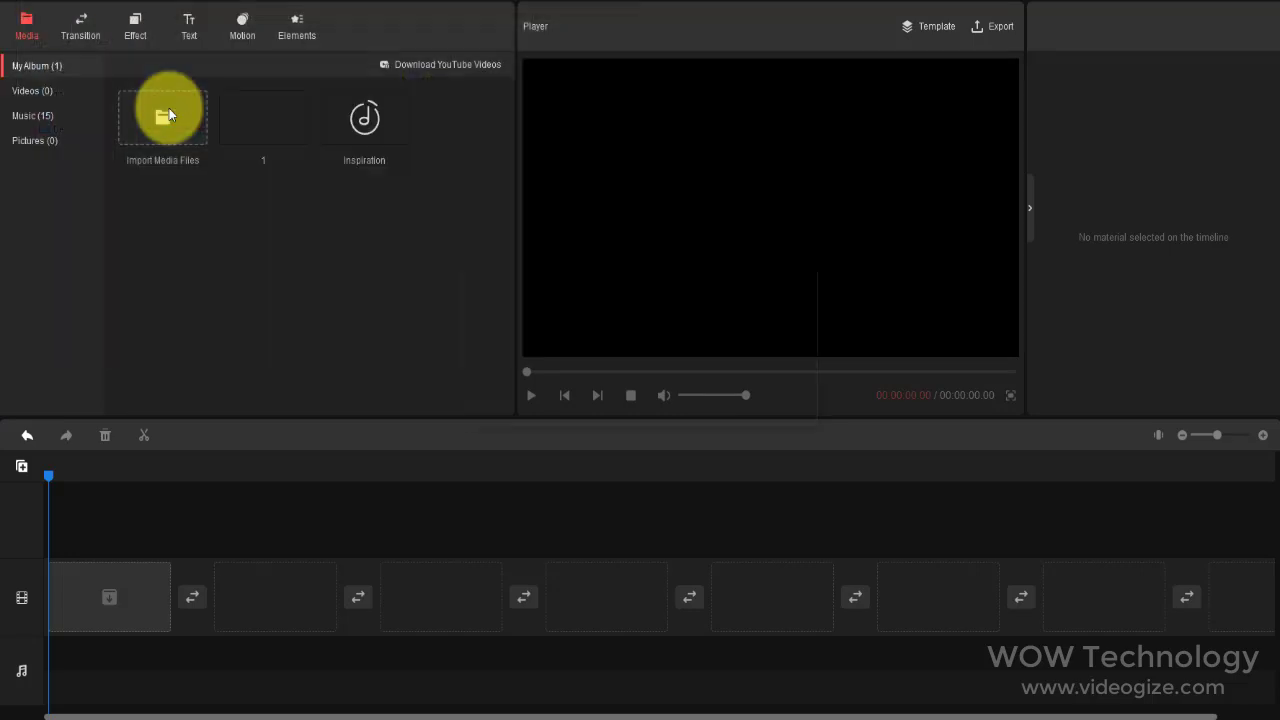
pyautogui.click(166, 120)
pyautogui.click(505, 262)
pyautogui.click(517, 339)
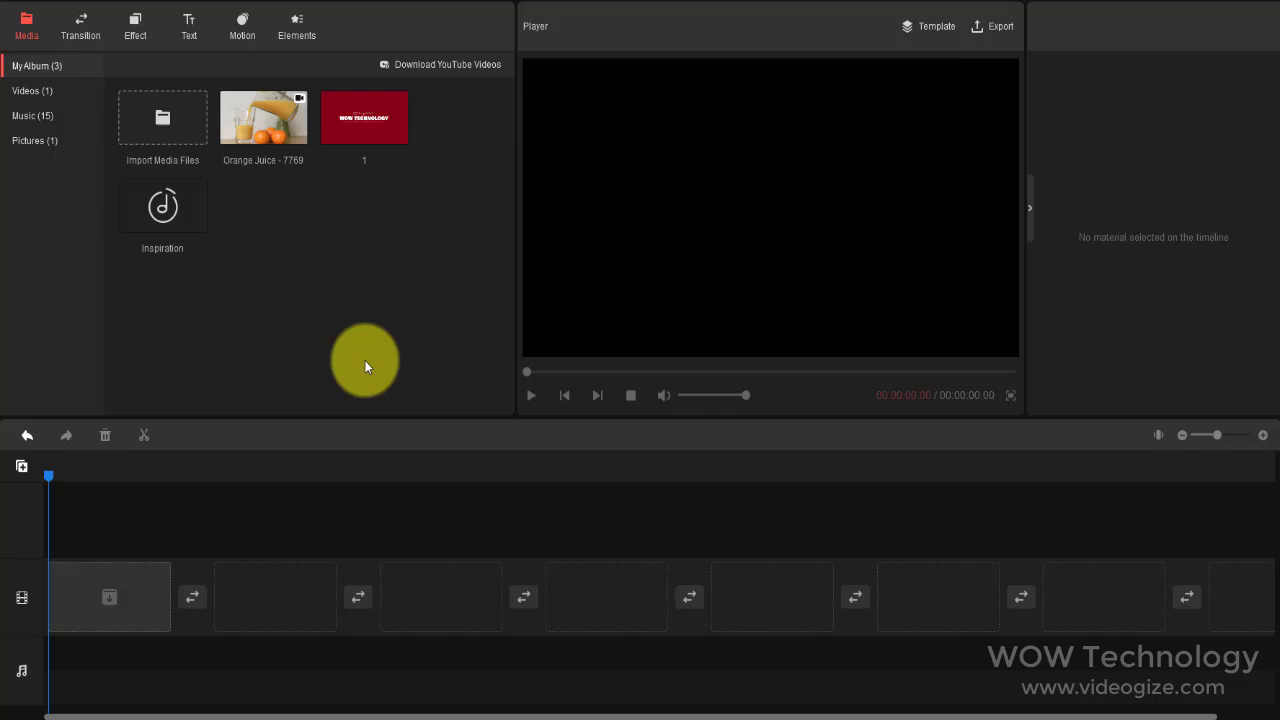
# Step: Place the Orange Juice clip and preview it, add banner image 1 after it, and add Inspiration music
pyautogui.moveTo(84, 597); pyautogui.dragTo(84, 597)
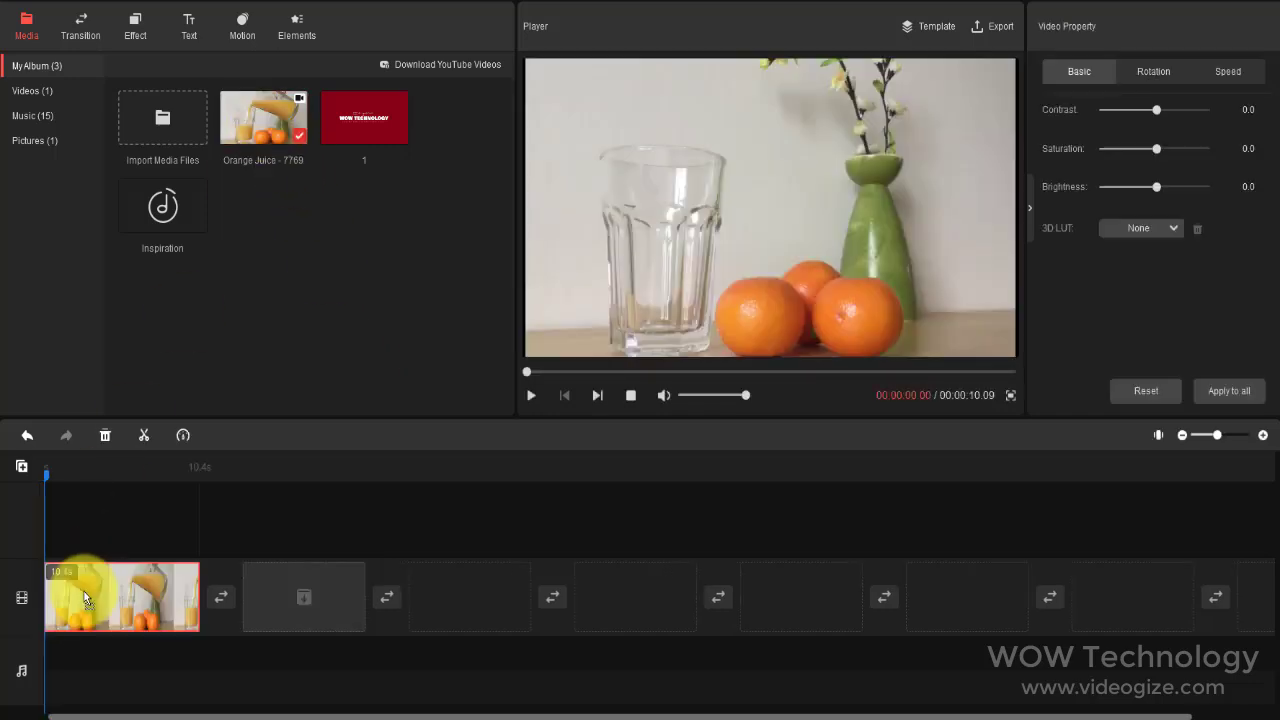
pyautogui.click(529, 398)
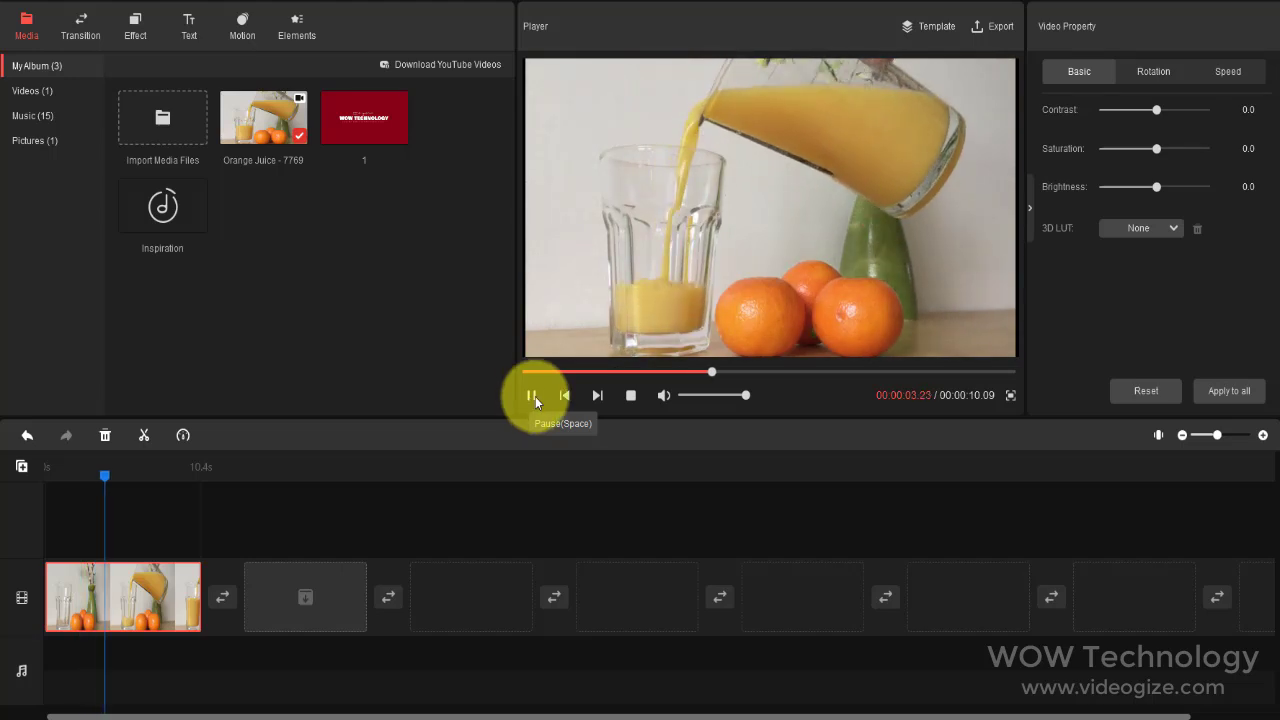
pyautogui.click(630, 395)
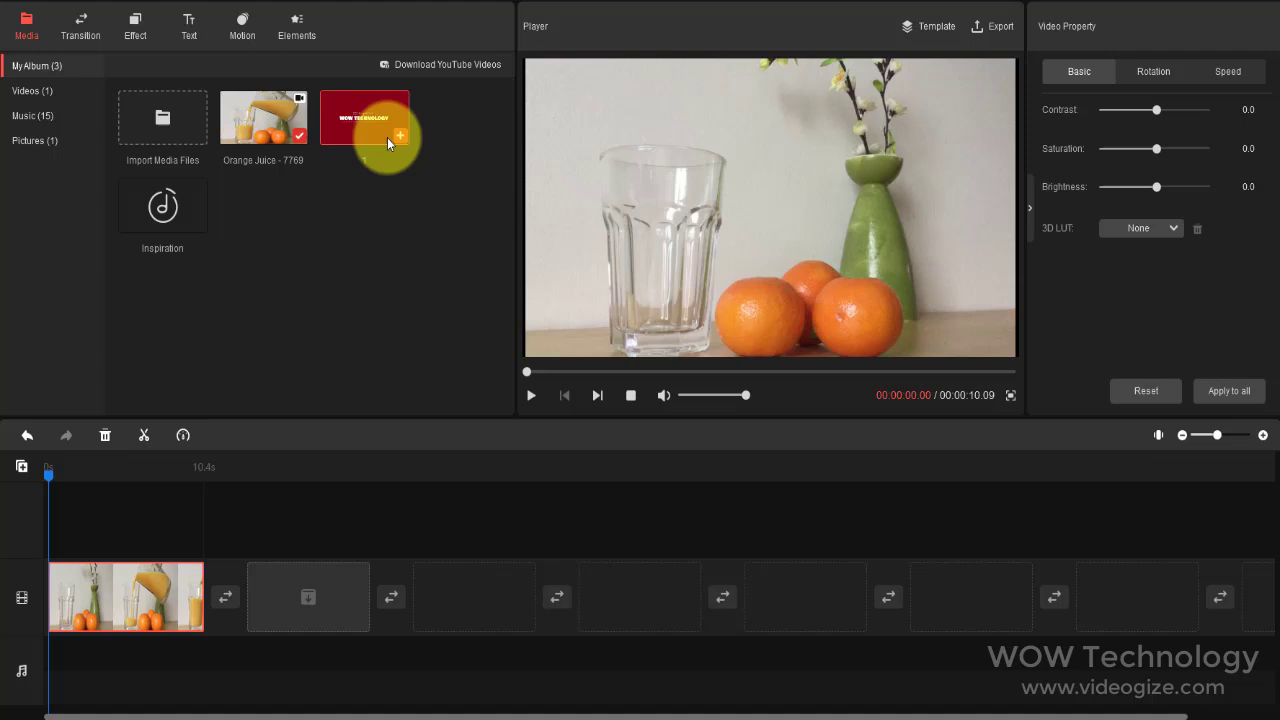
pyautogui.moveTo(366, 137); pyautogui.dragTo(290, 562)
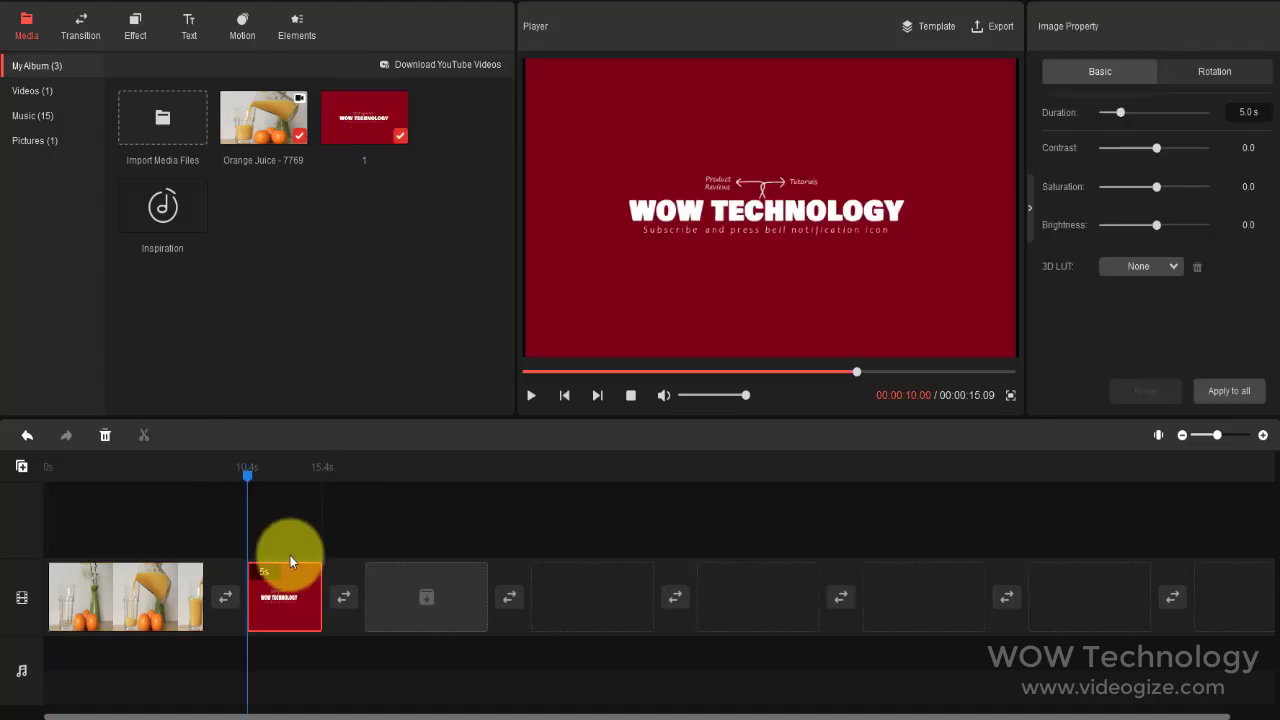
pyautogui.click(199, 227)
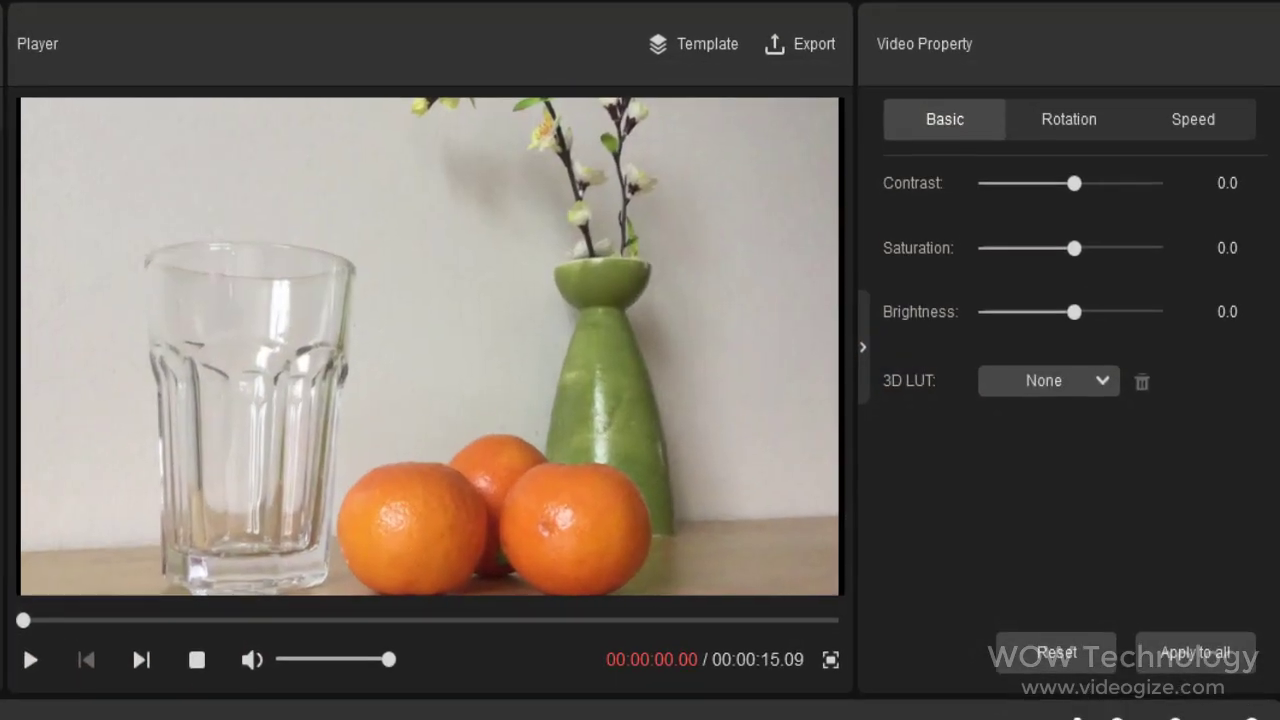
pyautogui.moveTo(1075, 185); pyautogui.dragTo(1136, 192)
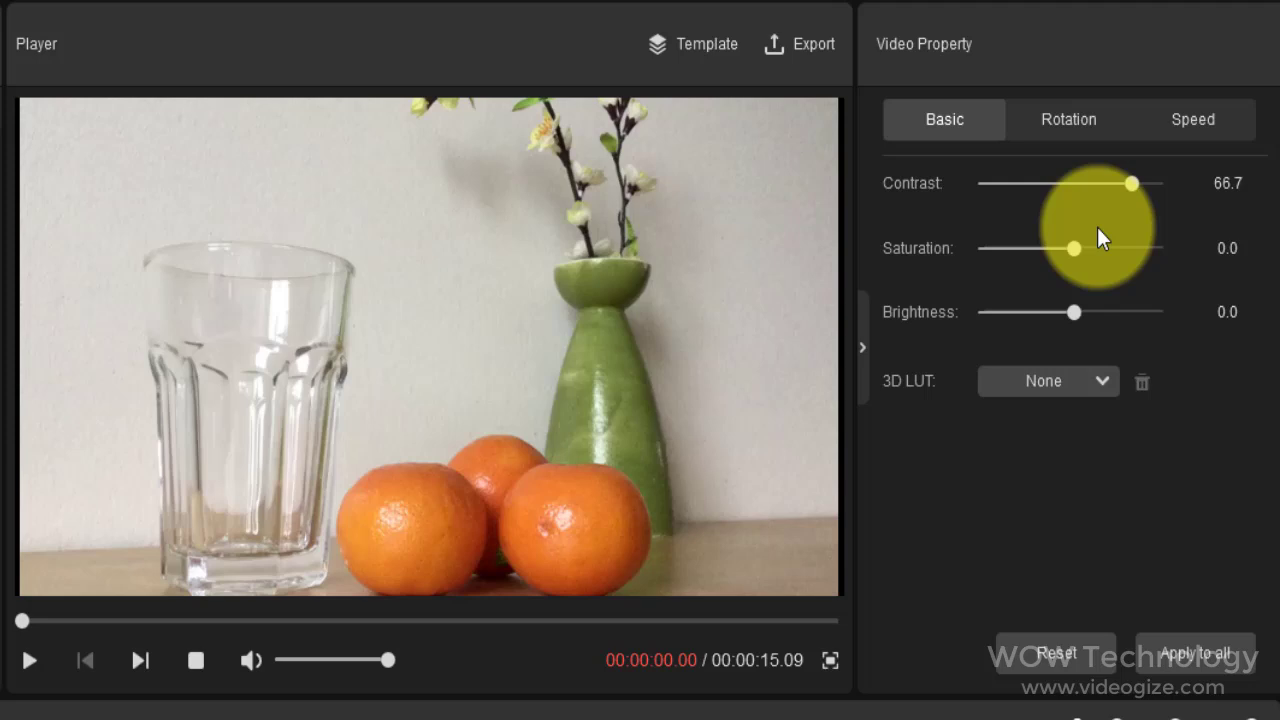
pyautogui.moveTo(1077, 253); pyautogui.dragTo(1014, 255)
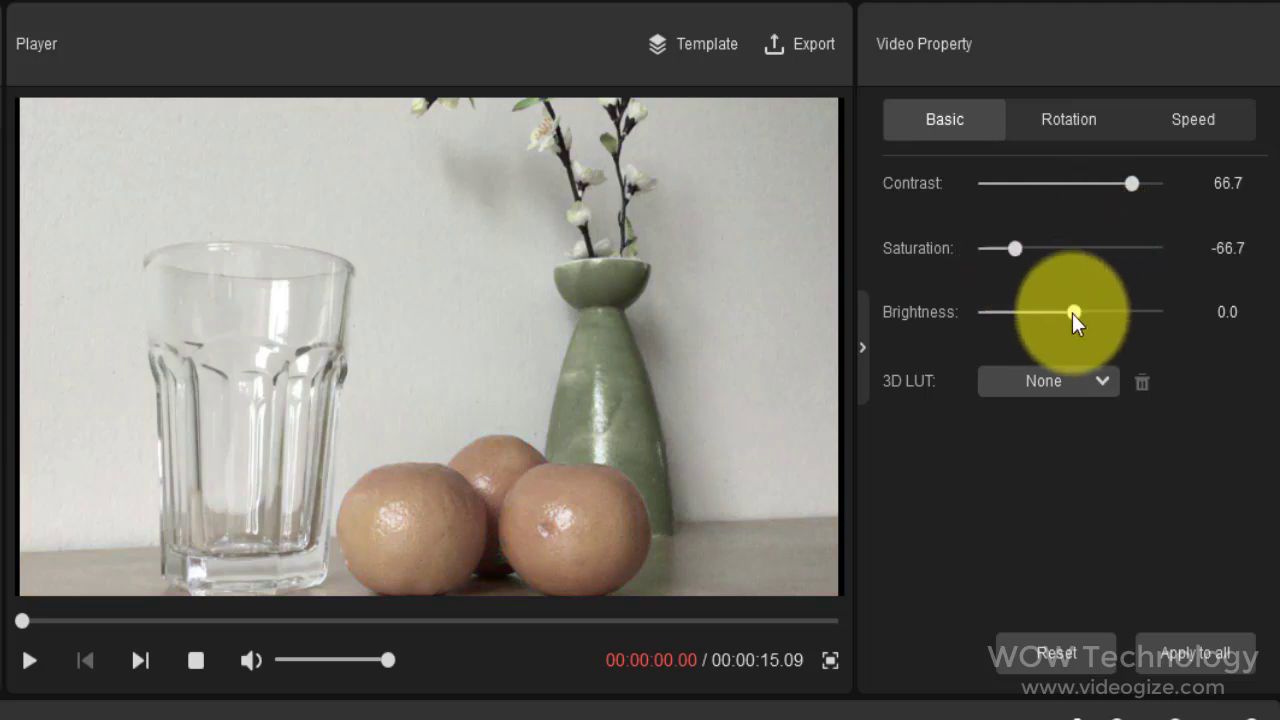
pyautogui.moveTo(1083, 313); pyautogui.dragTo(1038, 326)
pyautogui.click(1070, 653)
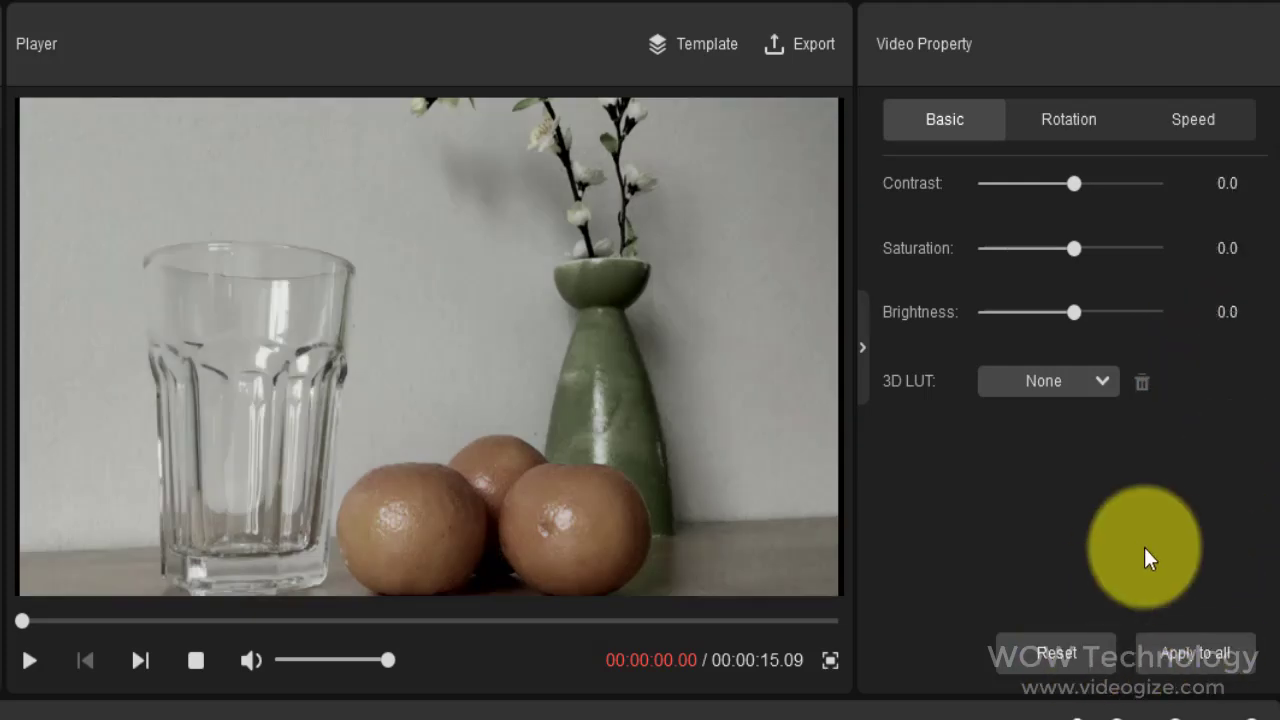
# Step: Flip the juice clip horizontally and vertically, rotate it 80°, then reset rotation to 0°
pyautogui.click(1100, 122)
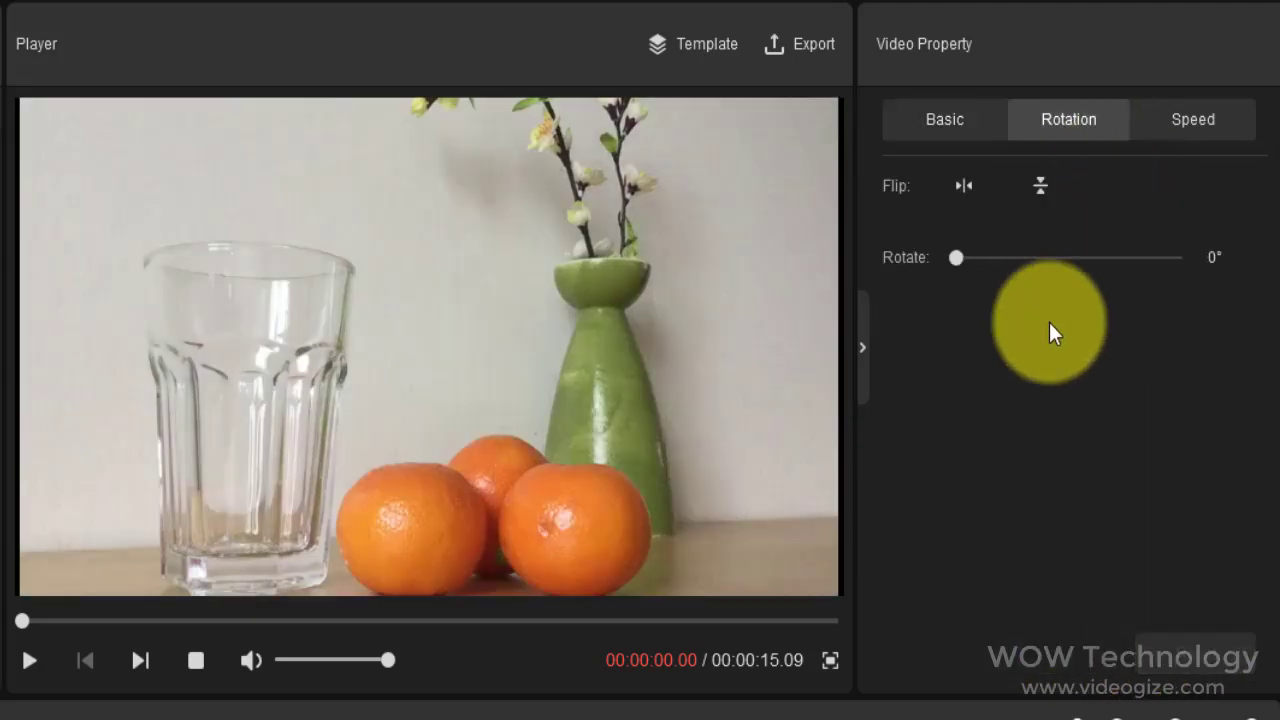
pyautogui.click(964, 185)
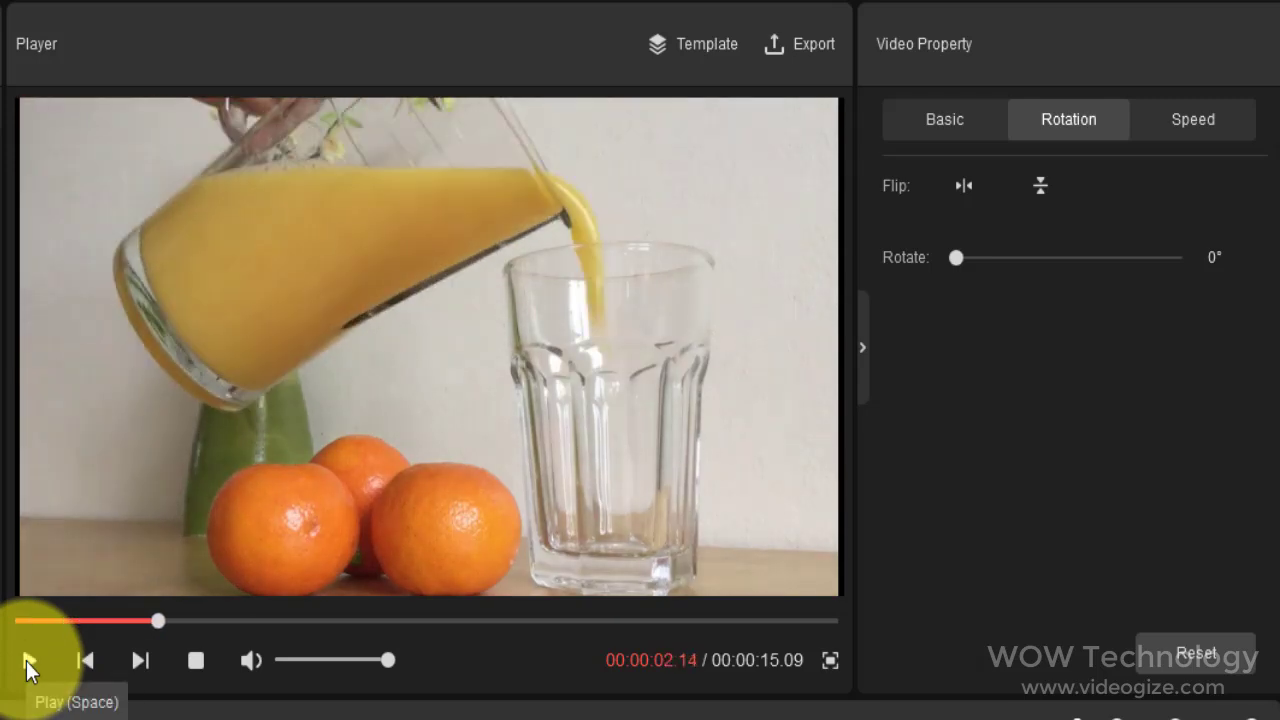
pyautogui.click(1042, 188)
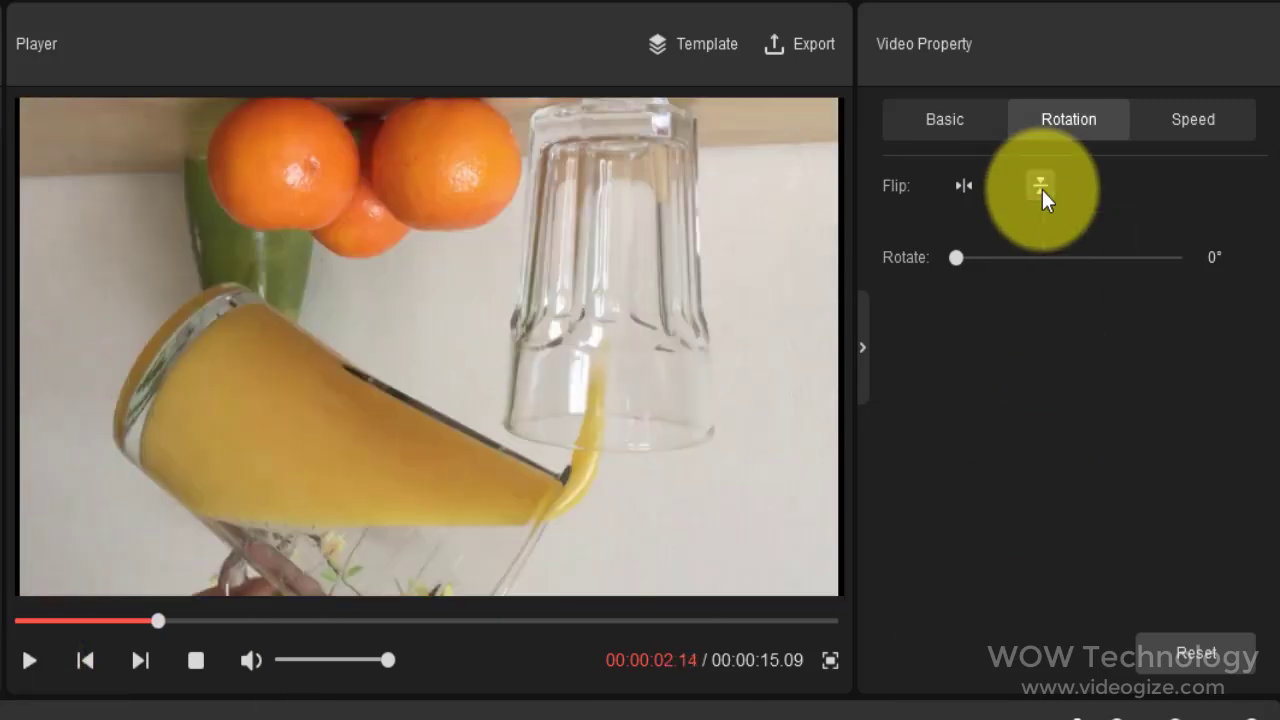
pyautogui.click(1042, 189)
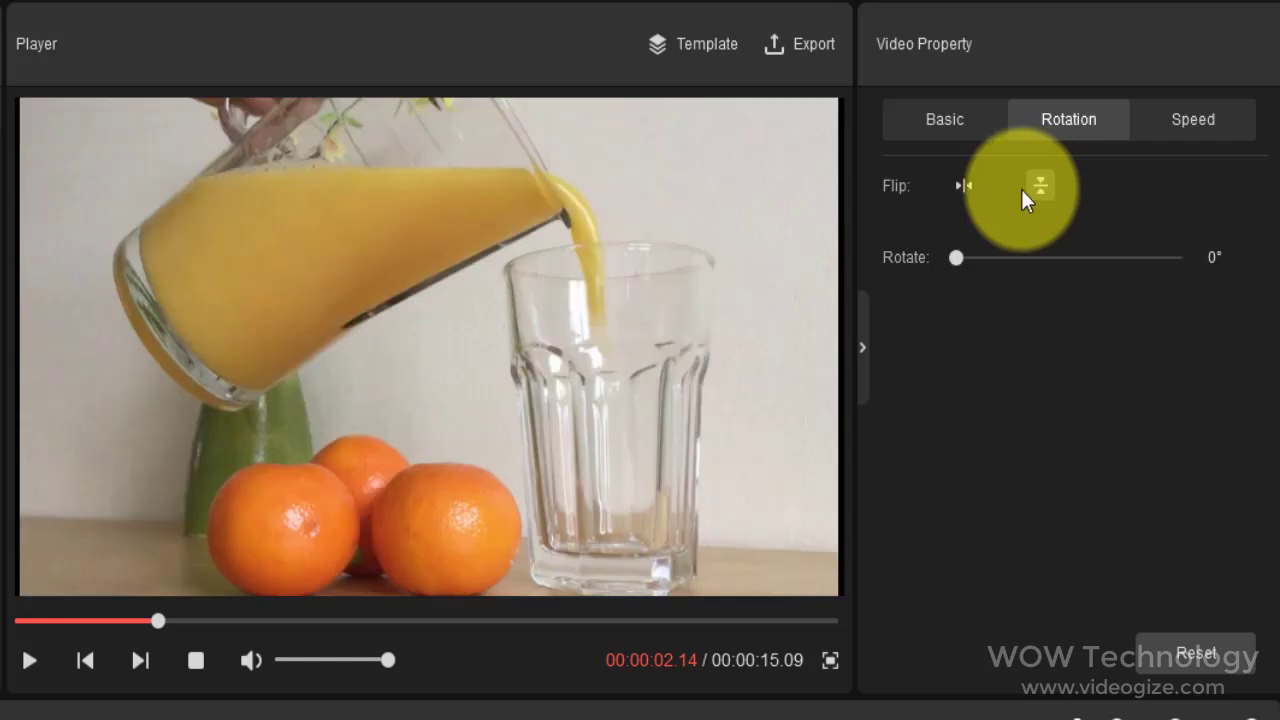
pyautogui.click(965, 187)
pyautogui.moveTo(958, 264); pyautogui.dragTo(1008, 261)
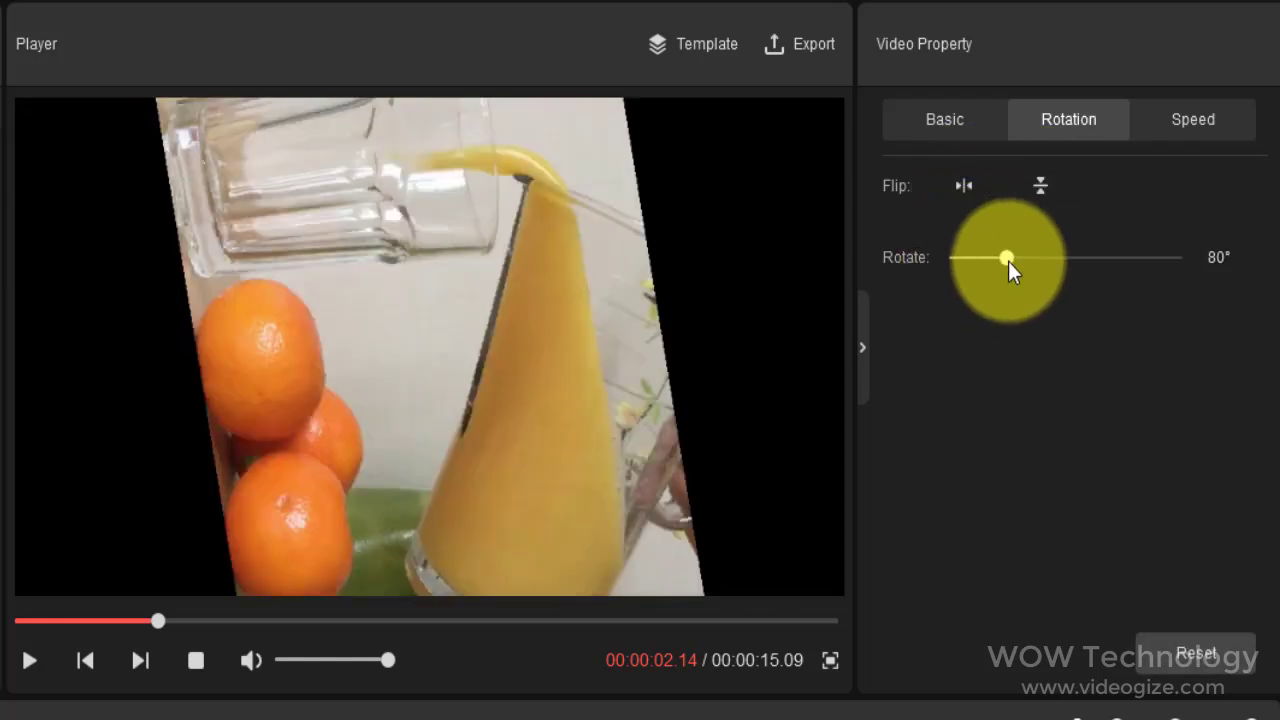
pyautogui.click(1171, 651)
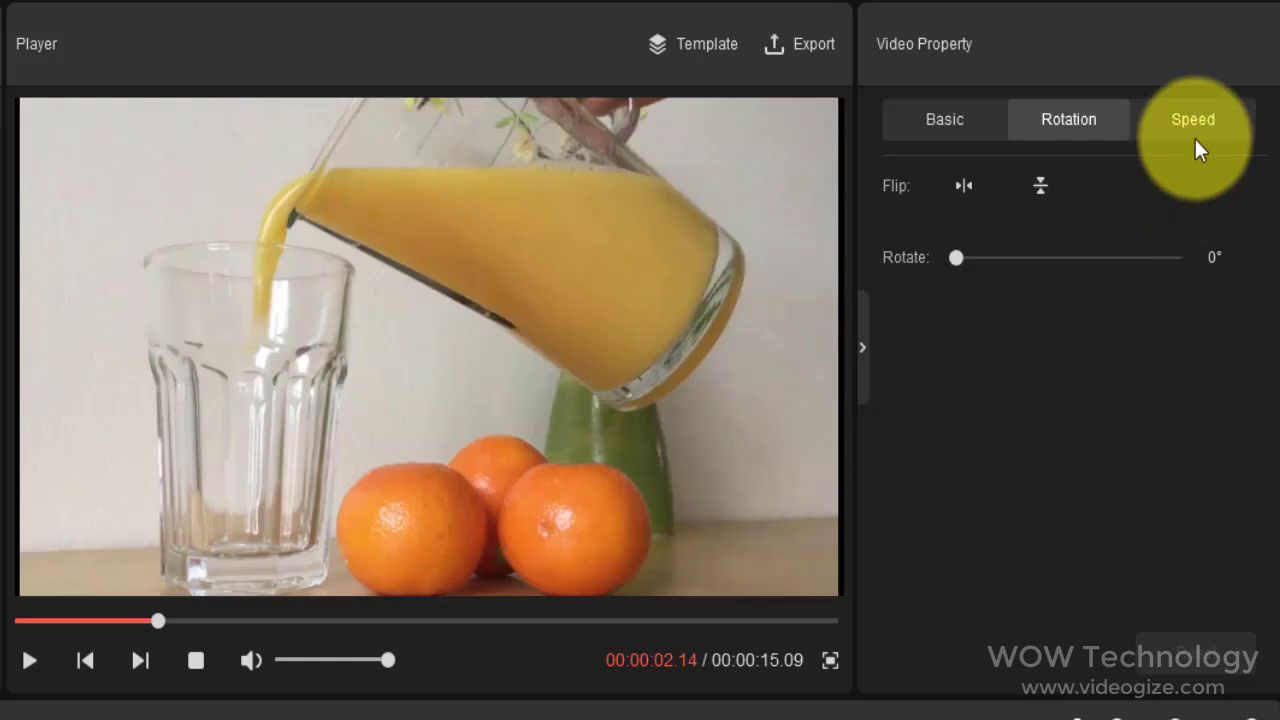
# Step: Preview the juice clip at 8x speed, then at 0.1x slow motion
pyautogui.click(1194, 136)
pyautogui.moveTo(1077, 180); pyautogui.dragTo(1139, 180)
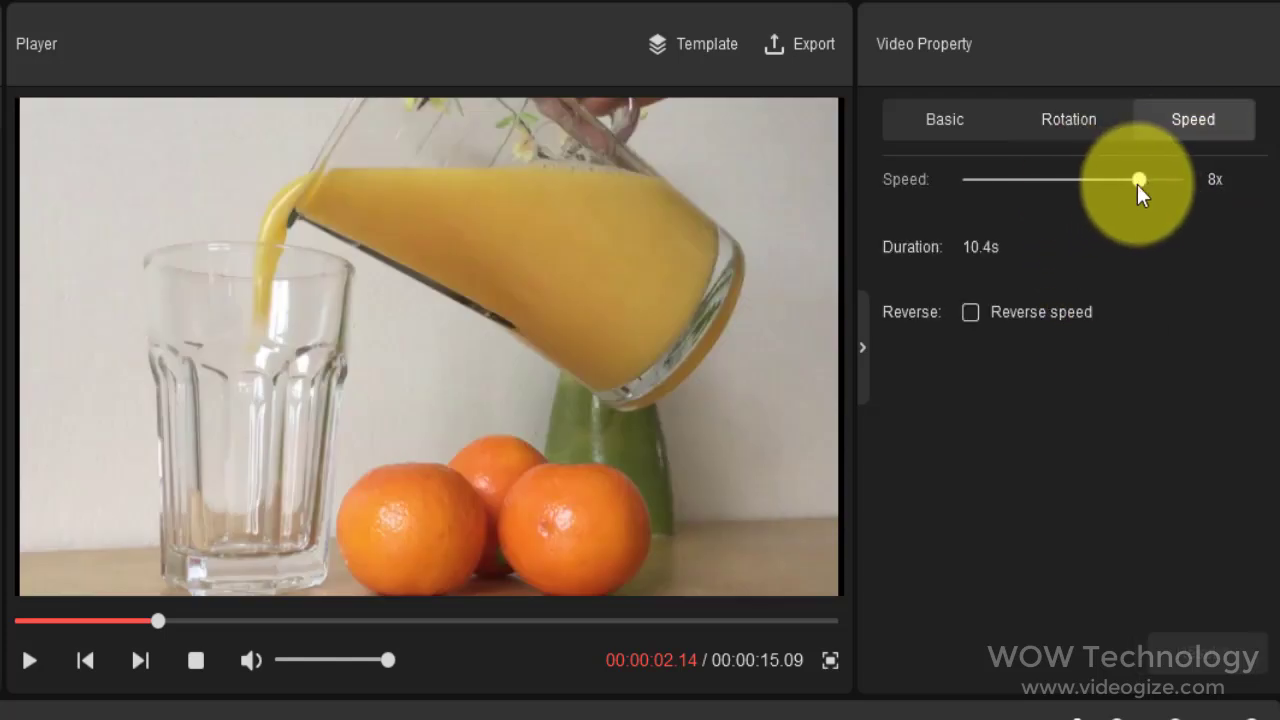
pyautogui.click(29, 660)
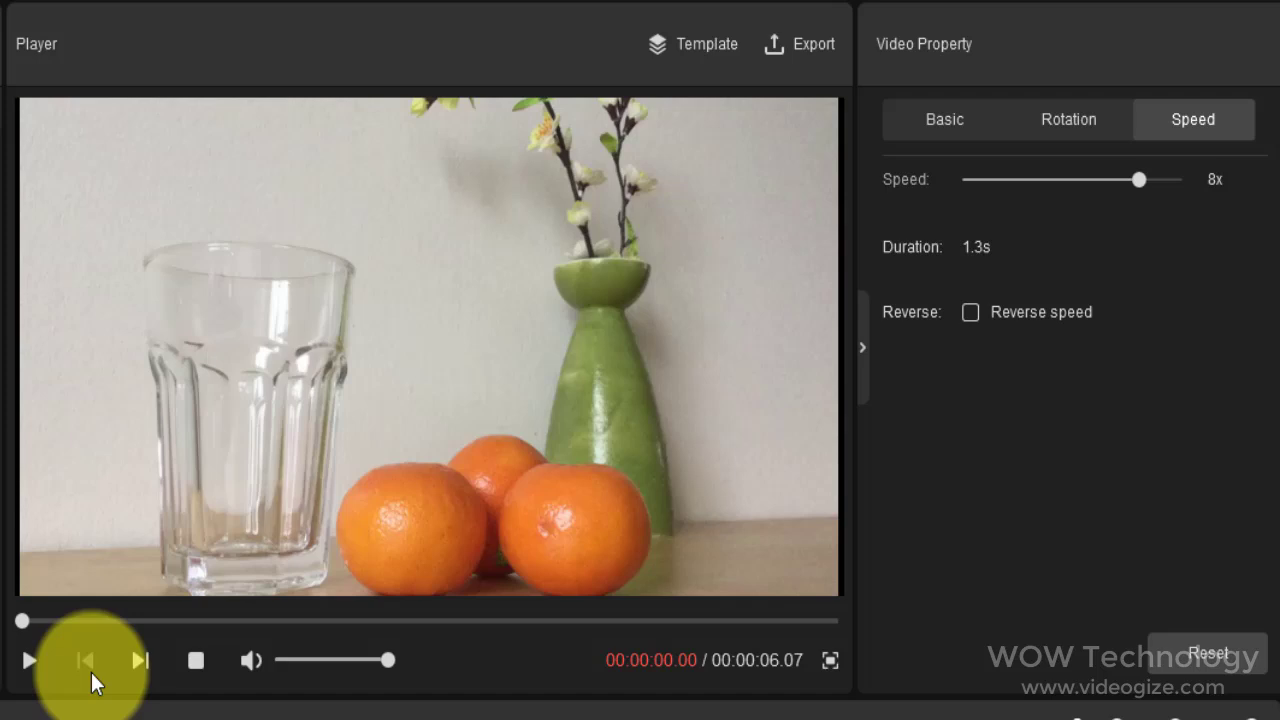
pyautogui.click(29, 660)
pyautogui.click(29, 660)
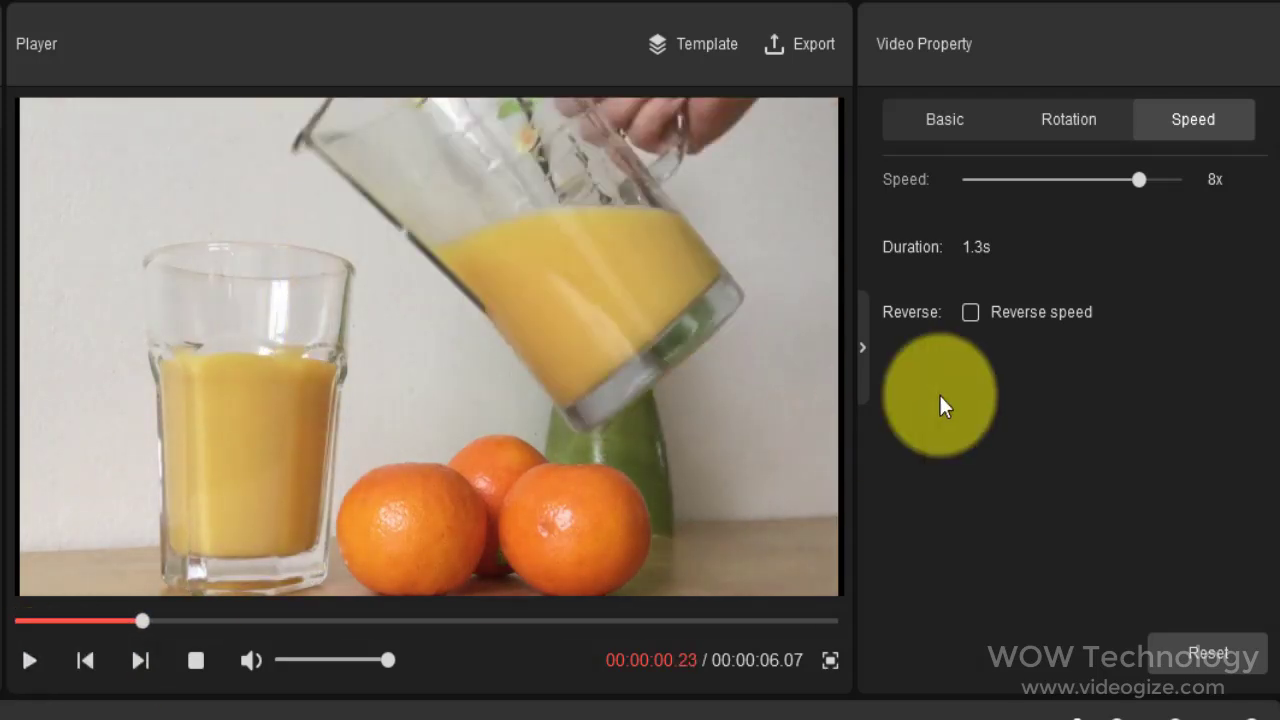
pyautogui.moveTo(1139, 180); pyautogui.dragTo(1012, 182)
pyautogui.click(29, 660)
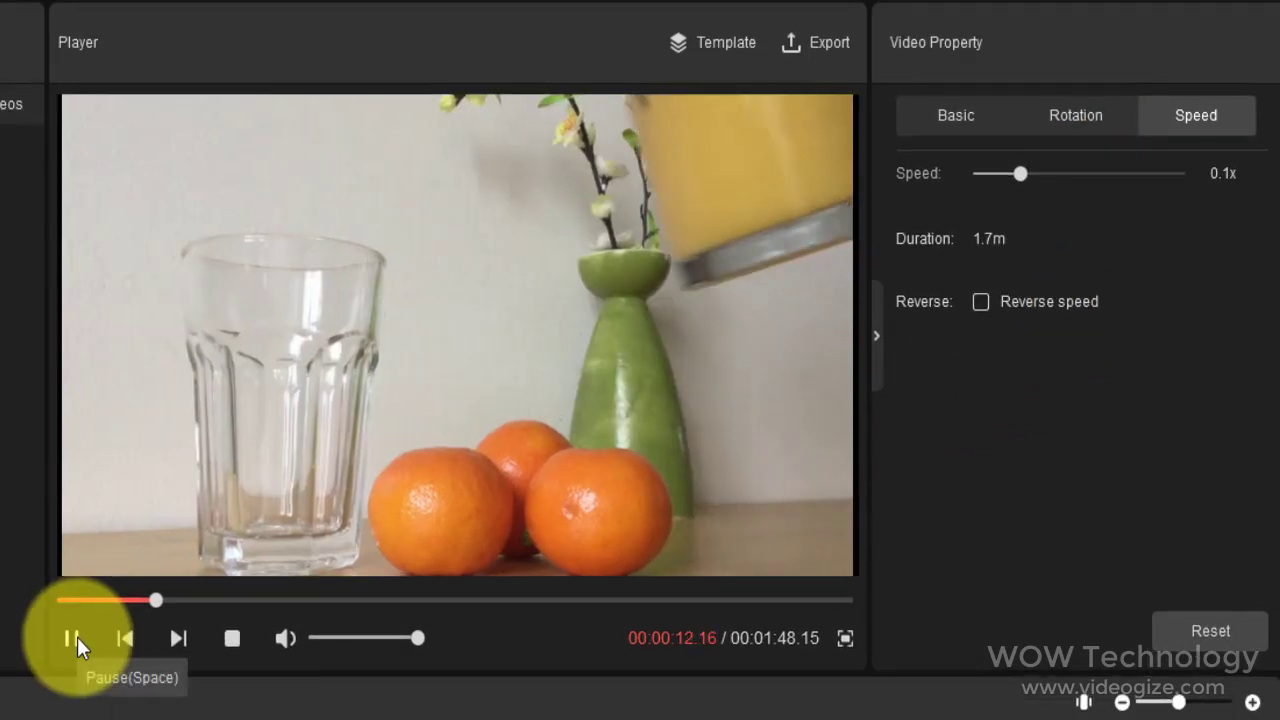
pyautogui.click(69, 642)
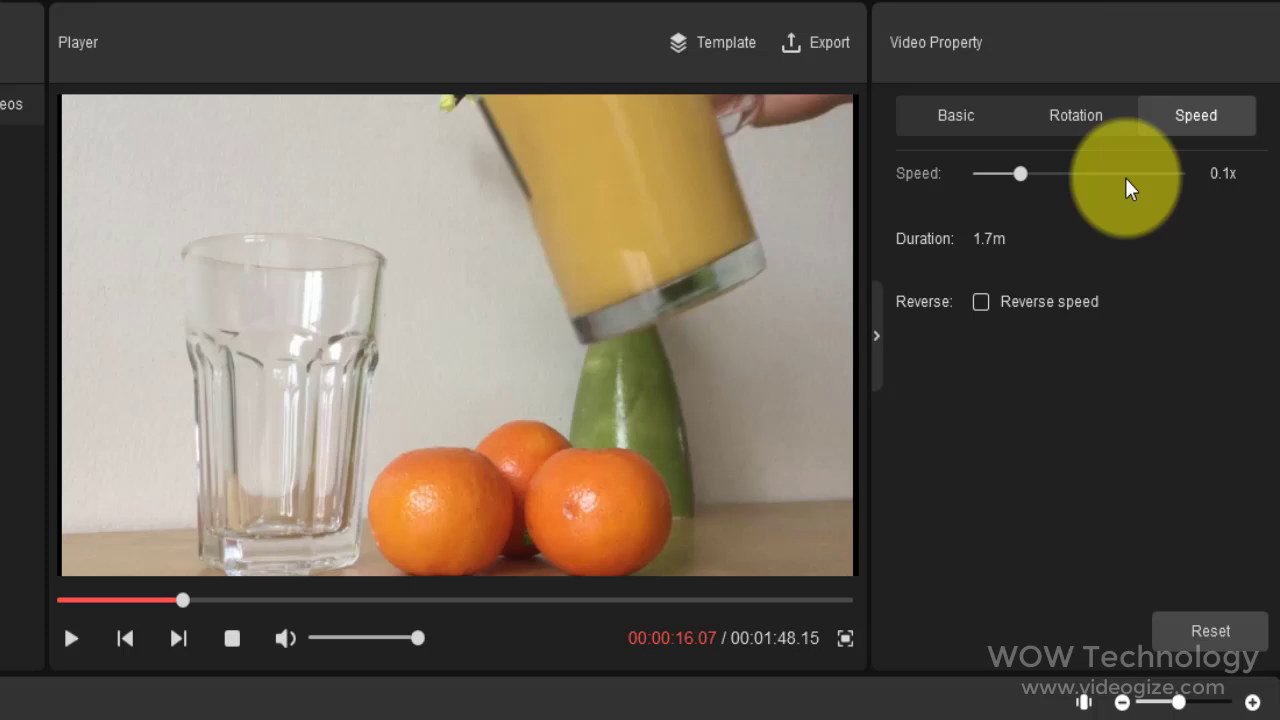
# Step: Reset the speed to 1x, enable Reverse speed and preview the reversed clip
pyautogui.click(1205, 632)
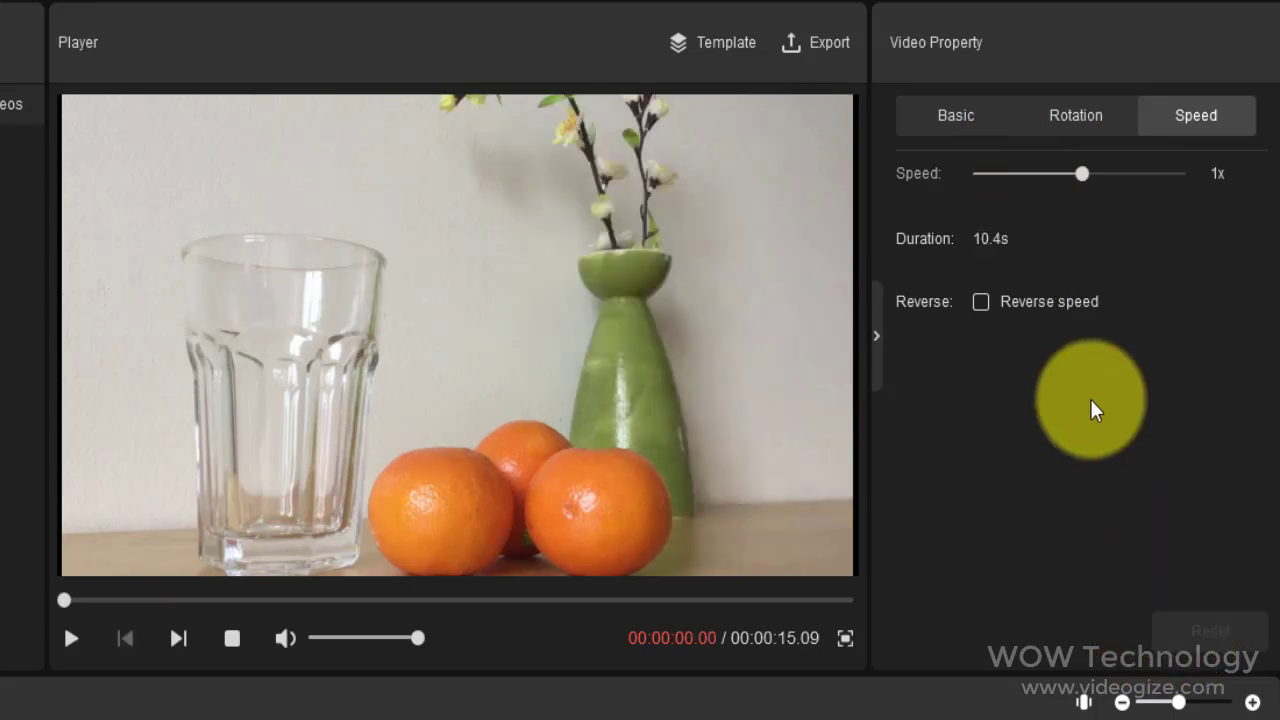
pyautogui.click(1052, 306)
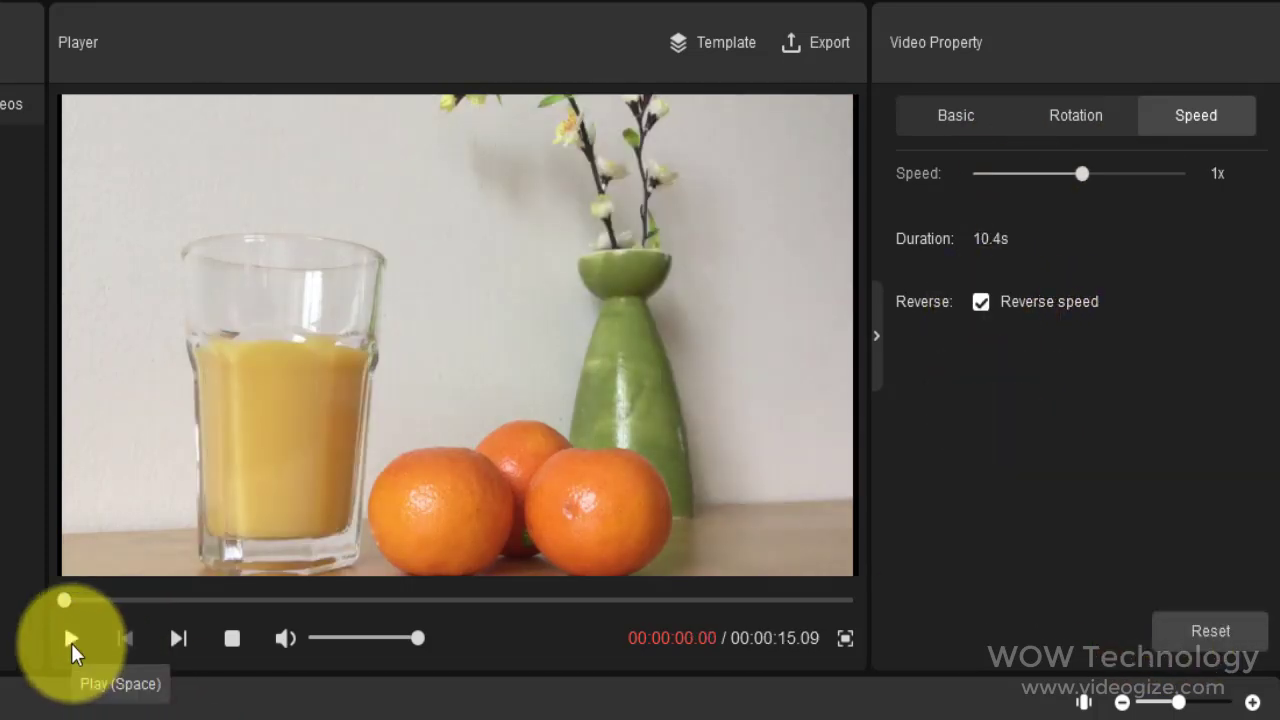
pyautogui.click(71, 640)
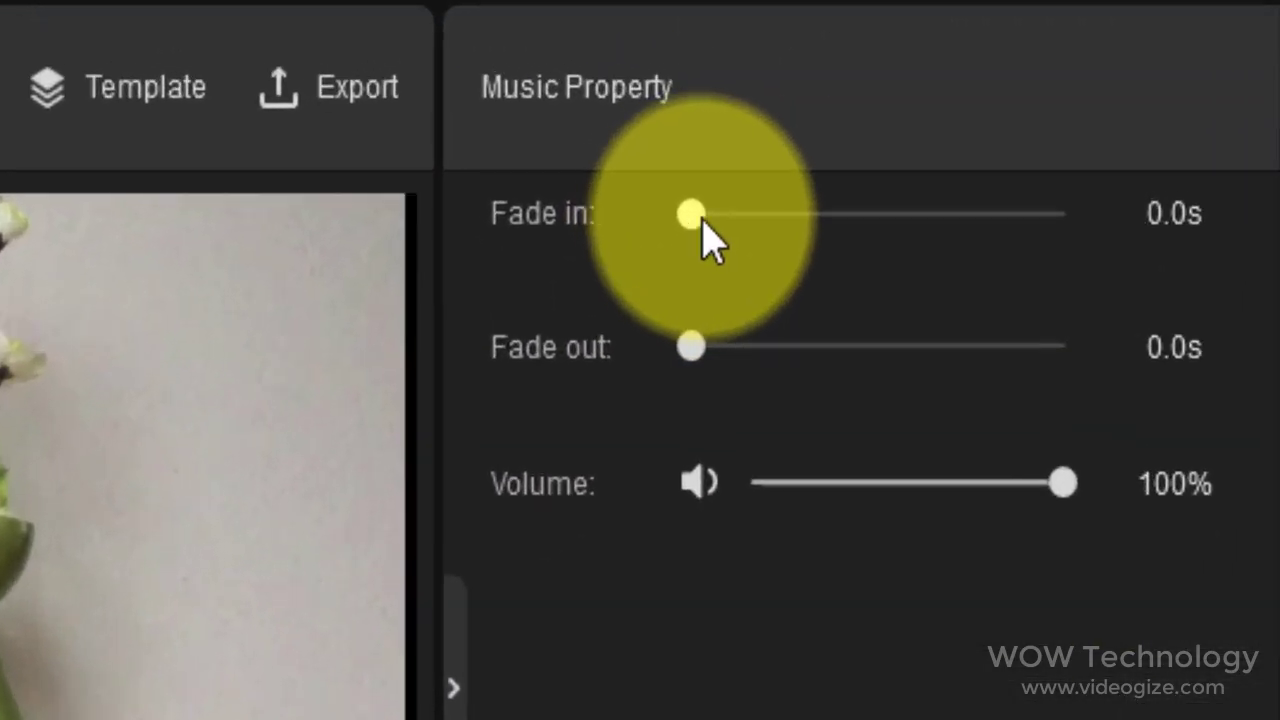
# Step: Set the Inspiration track's fade-in to 5.0 s, fade-out to 6.0 s and volume to about 98%
pyautogui.moveTo(1104, 68); pyautogui.dragTo(1198, 84)
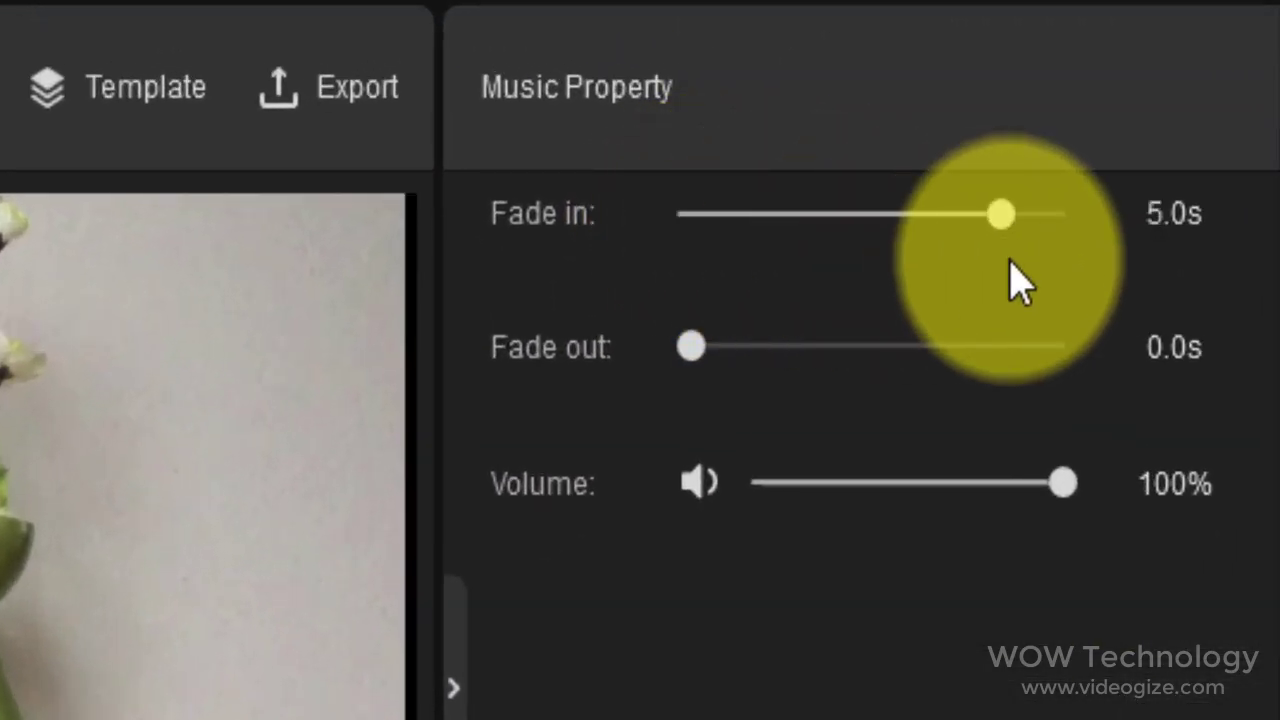
pyautogui.moveTo(700, 352); pyautogui.dragTo(1066, 350)
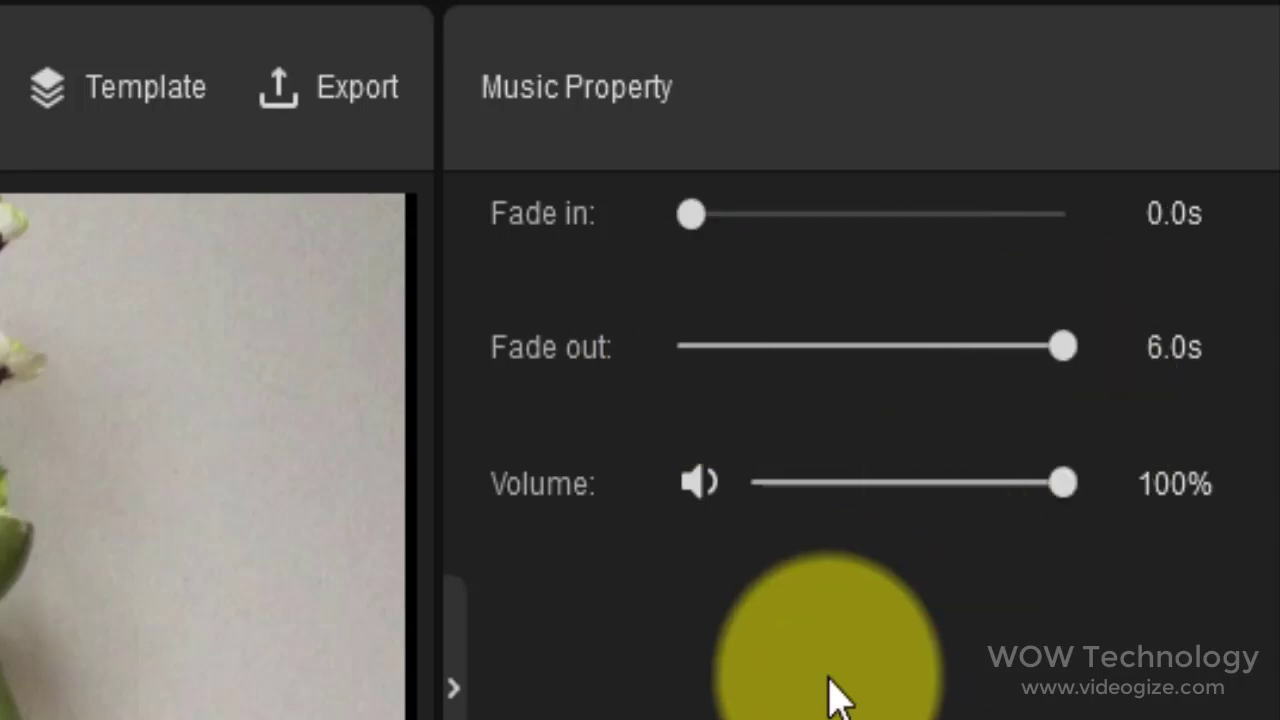
pyautogui.moveTo(1063, 486); pyautogui.dragTo(838, 490)
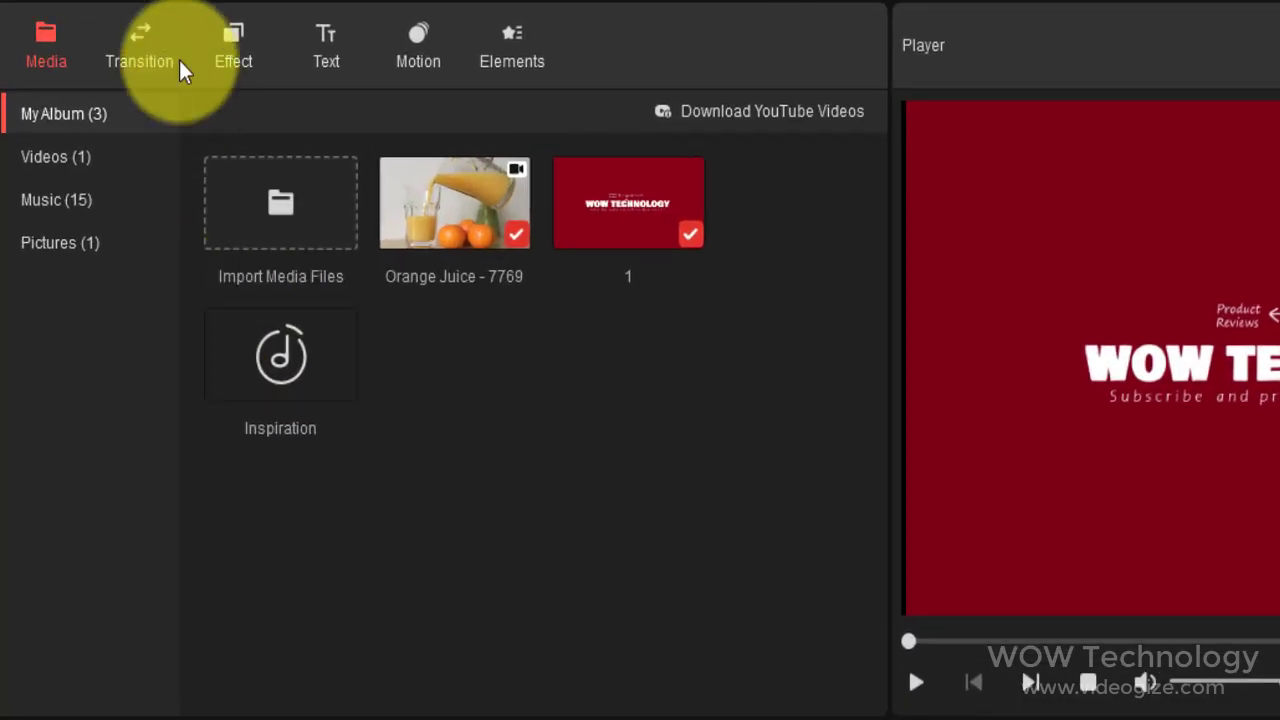
# Step: Browse the Advance, Diagonals, Iris, PagePeel and Wipe transition categories, then show all 97
pyautogui.click(168, 62)
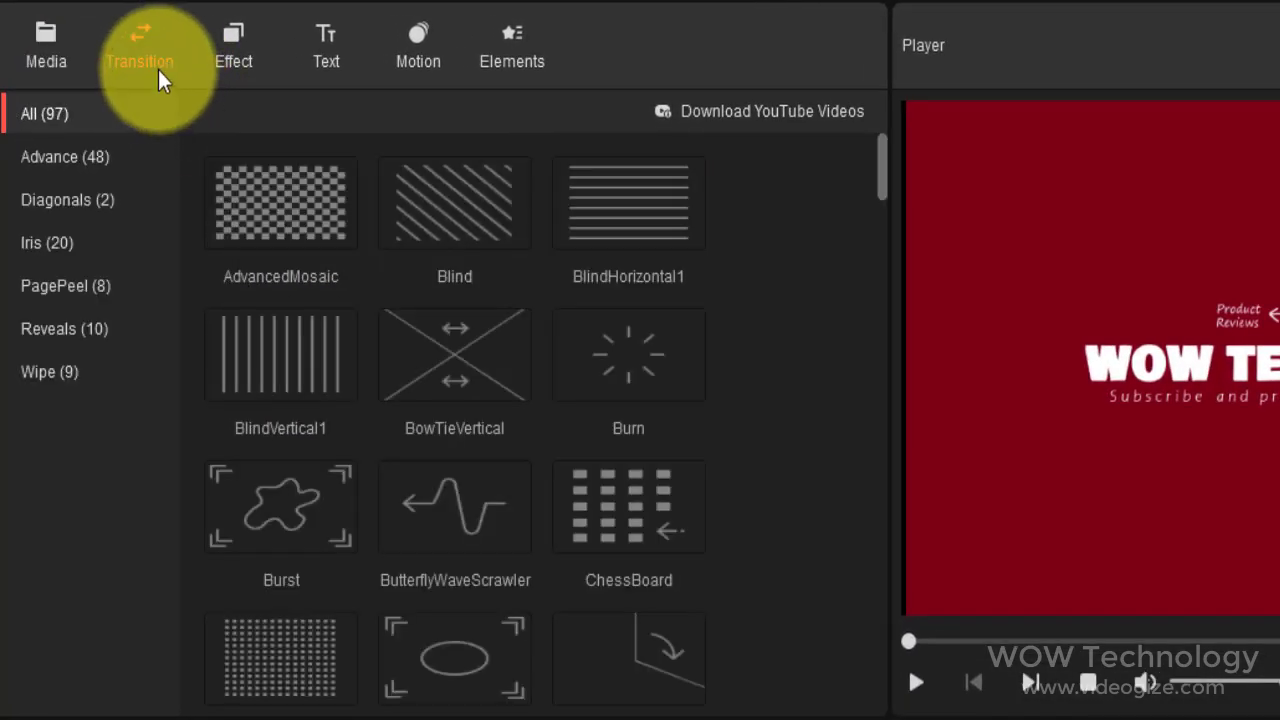
pyautogui.click(127, 157)
pyautogui.click(114, 202)
pyautogui.click(113, 240)
pyautogui.click(114, 286)
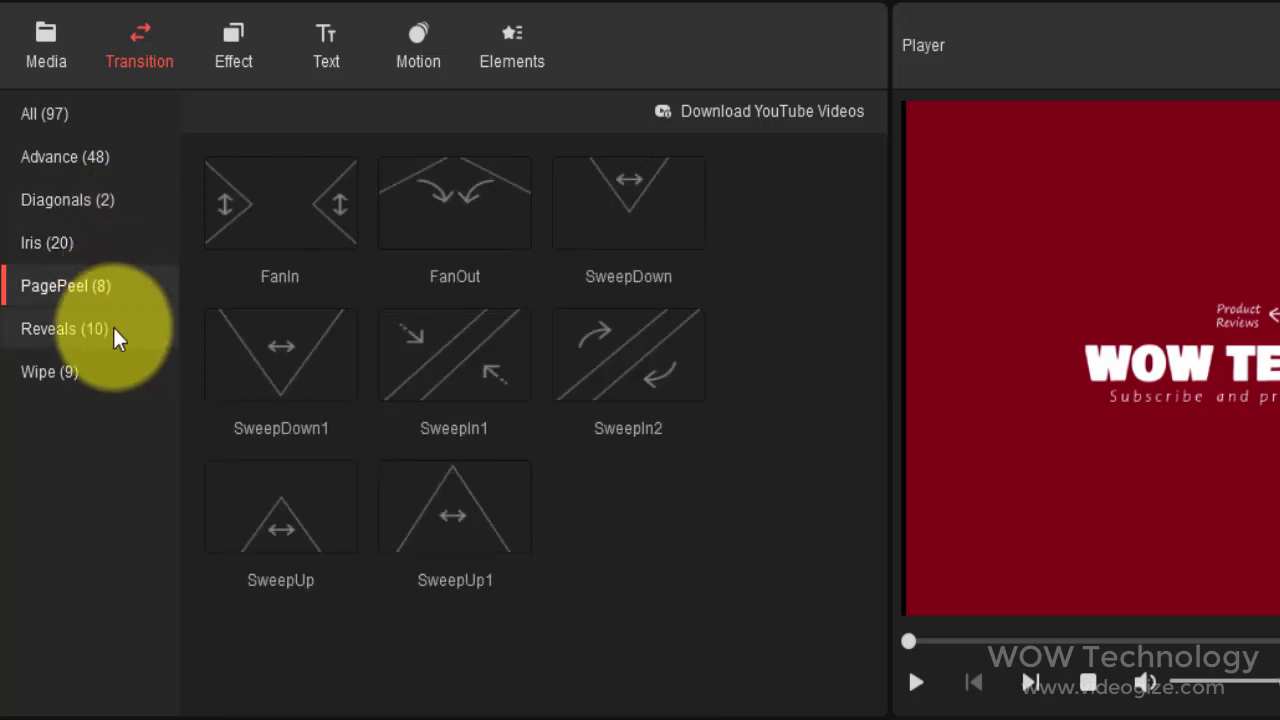
pyautogui.click(50, 371)
pyautogui.click(44, 113)
pyautogui.moveTo(879, 182); pyautogui.dragTo(915, 602)
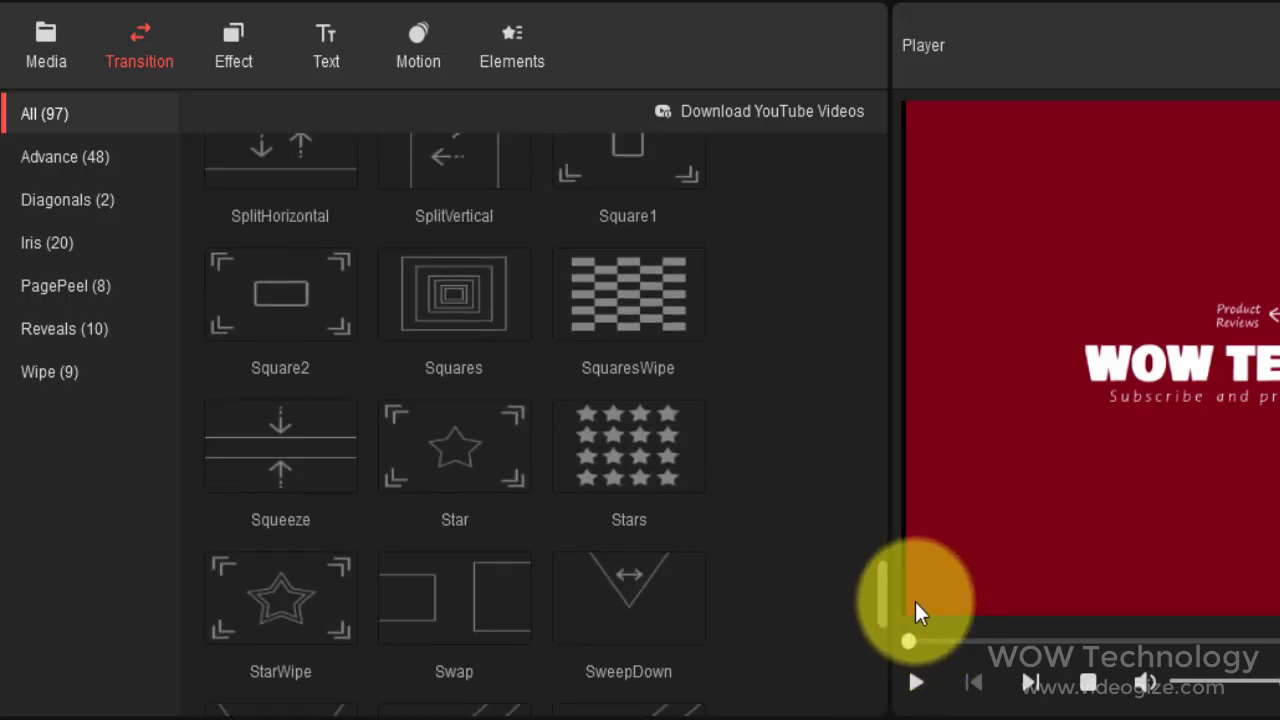
# Step: Add the Stars transition between the first two clips and preview it
pyautogui.moveTo(699, 484)
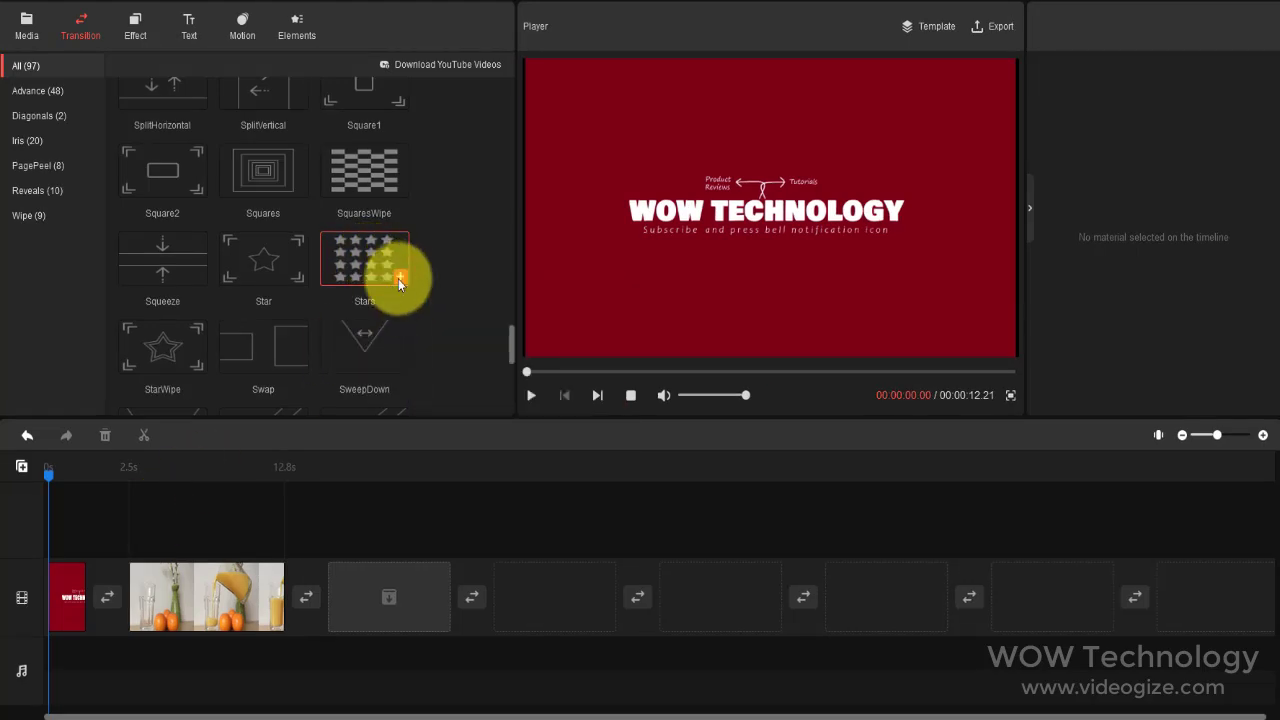
pyautogui.click(106, 597)
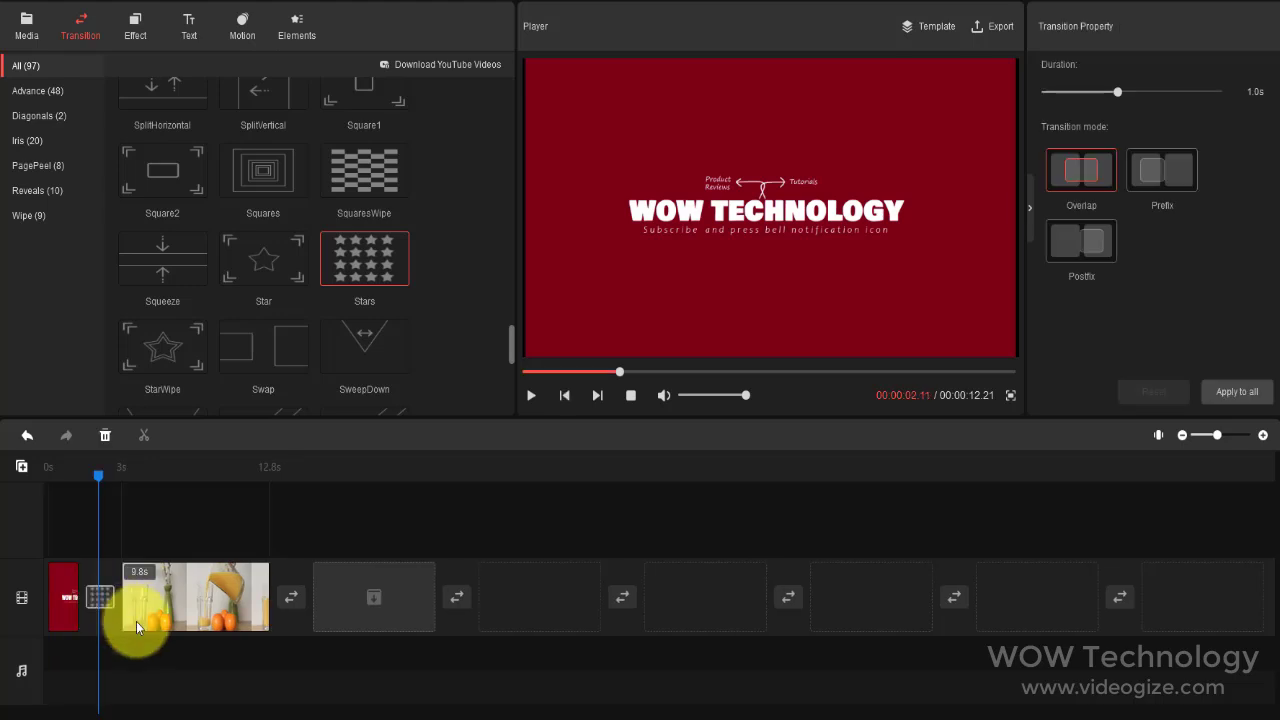
pyautogui.click(532, 396)
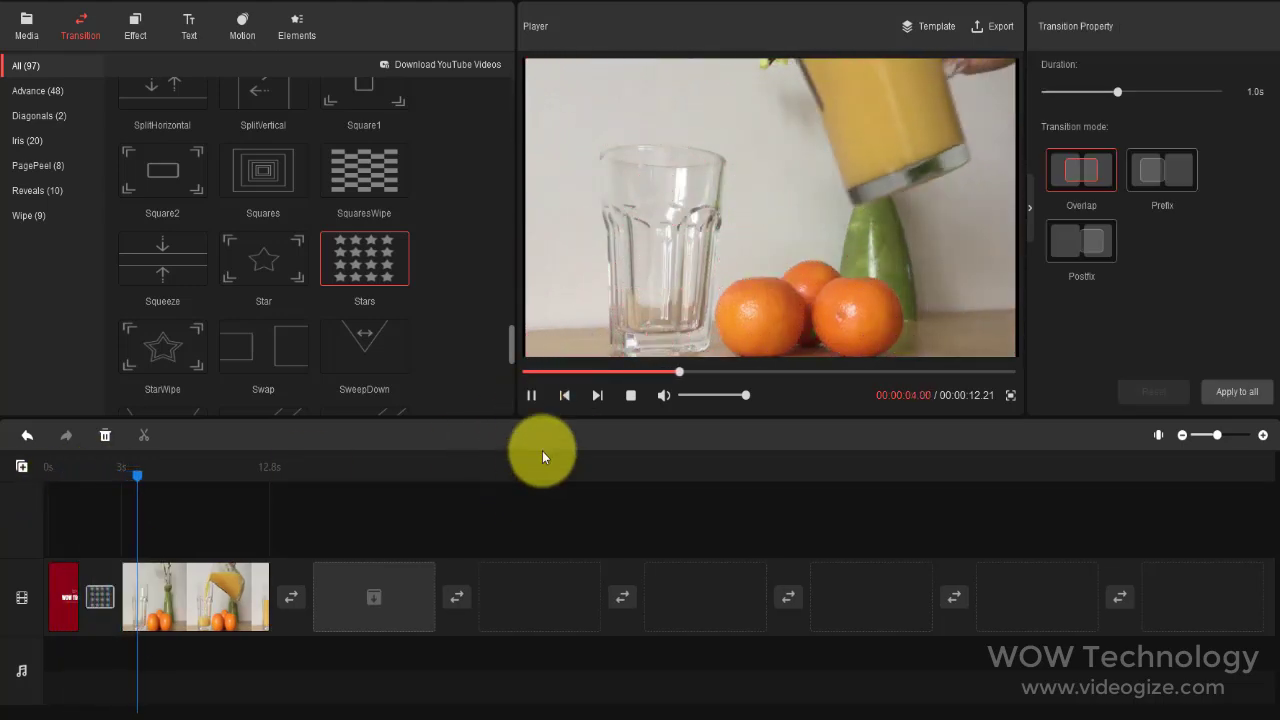
pyautogui.click(631, 395)
# Step: Replace it with PageCurl between the title and juice clips and preview it
pyautogui.moveTo(510, 350); pyautogui.dragTo(512, 269)
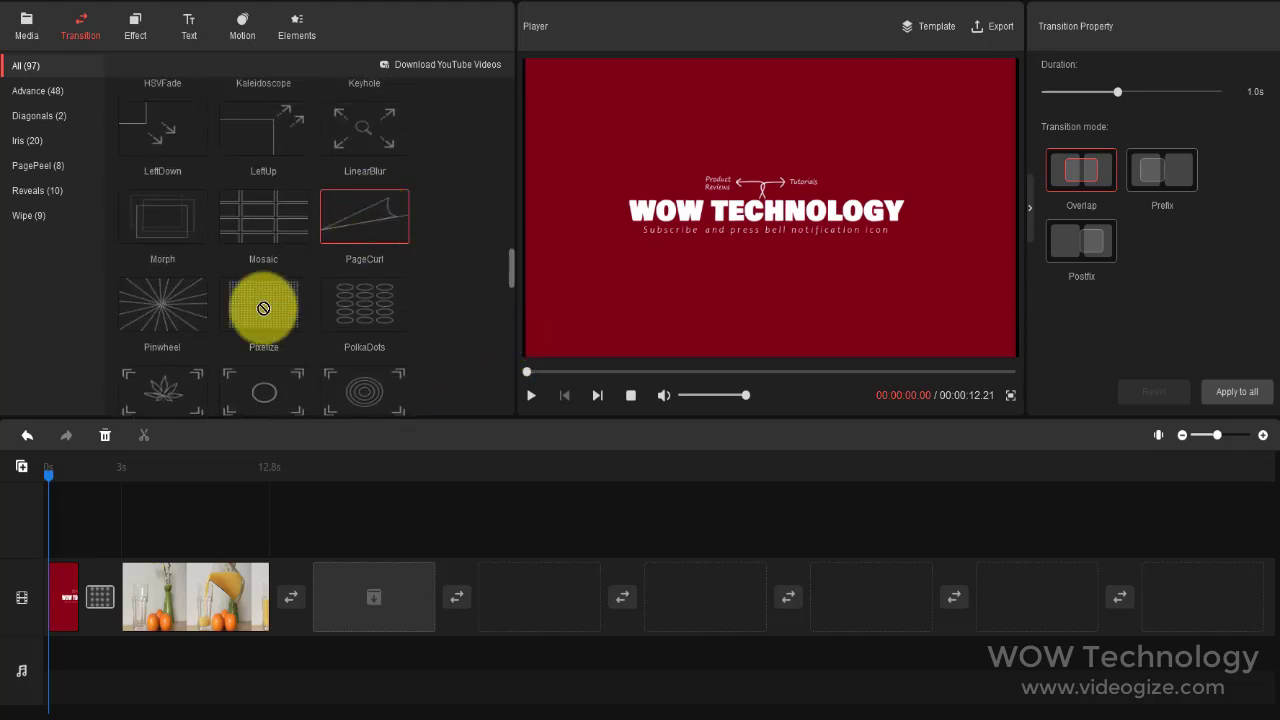
pyautogui.moveTo(102, 597); pyautogui.dragTo(100, 597)
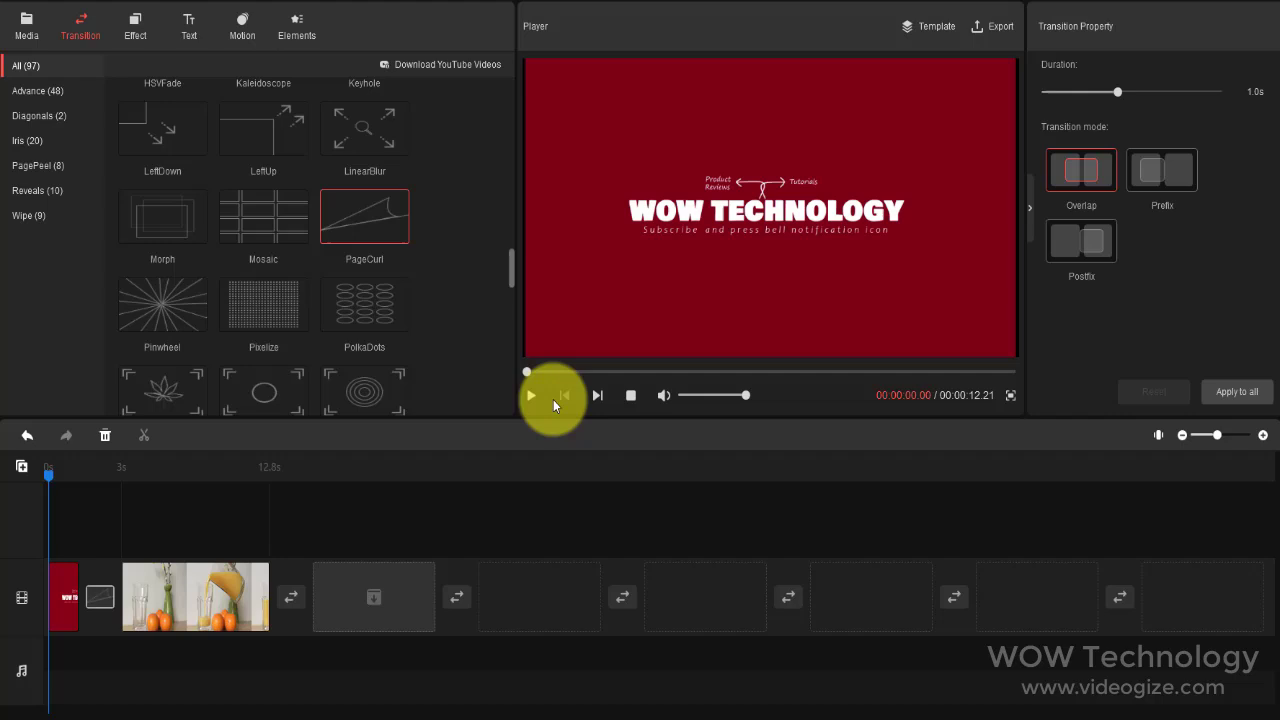
pyautogui.click(531, 395)
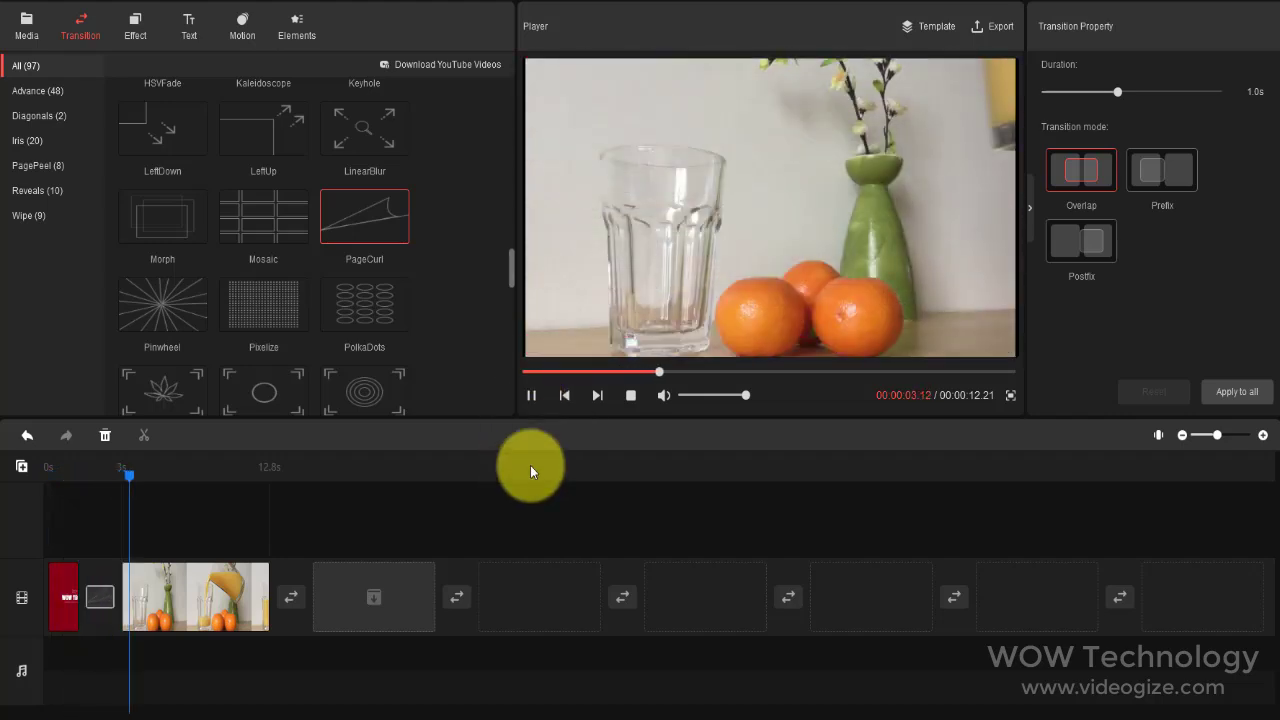
pyautogui.click(631, 395)
# Step: Swap in the Fold transition and preview the title-to-clip change
pyautogui.moveTo(512, 270); pyautogui.dragTo(512, 210)
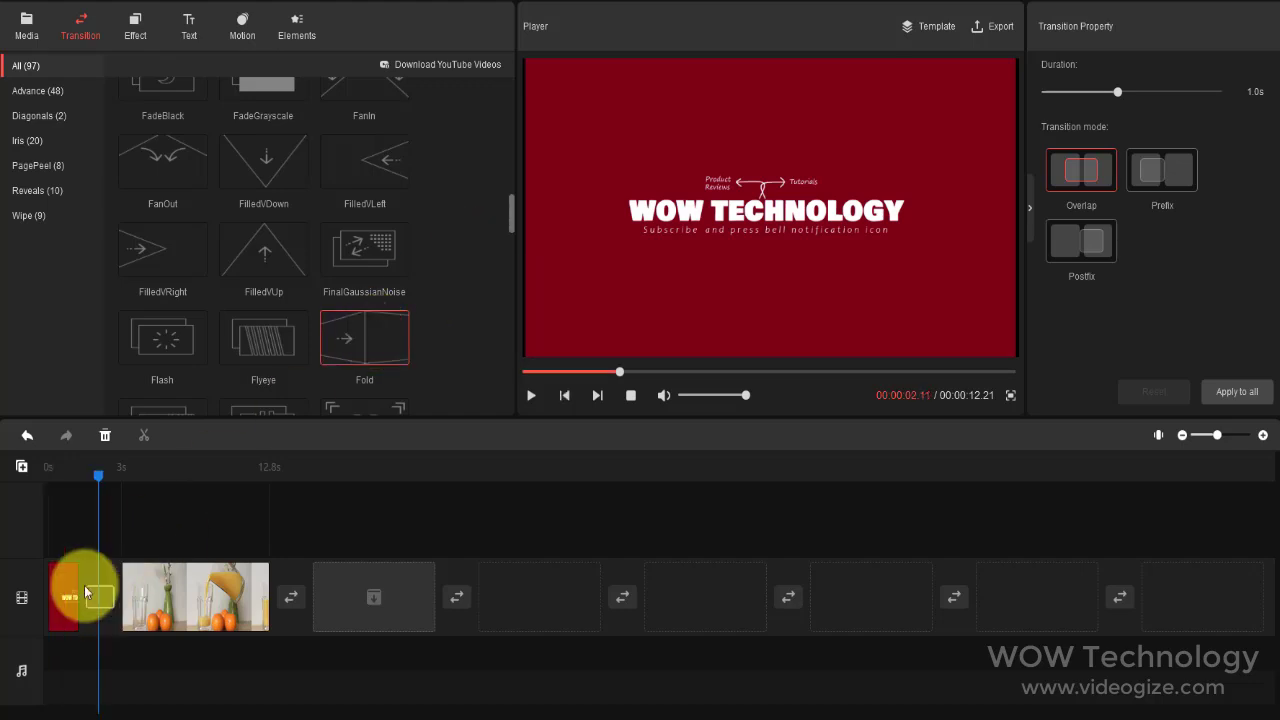
pyautogui.click(531, 395)
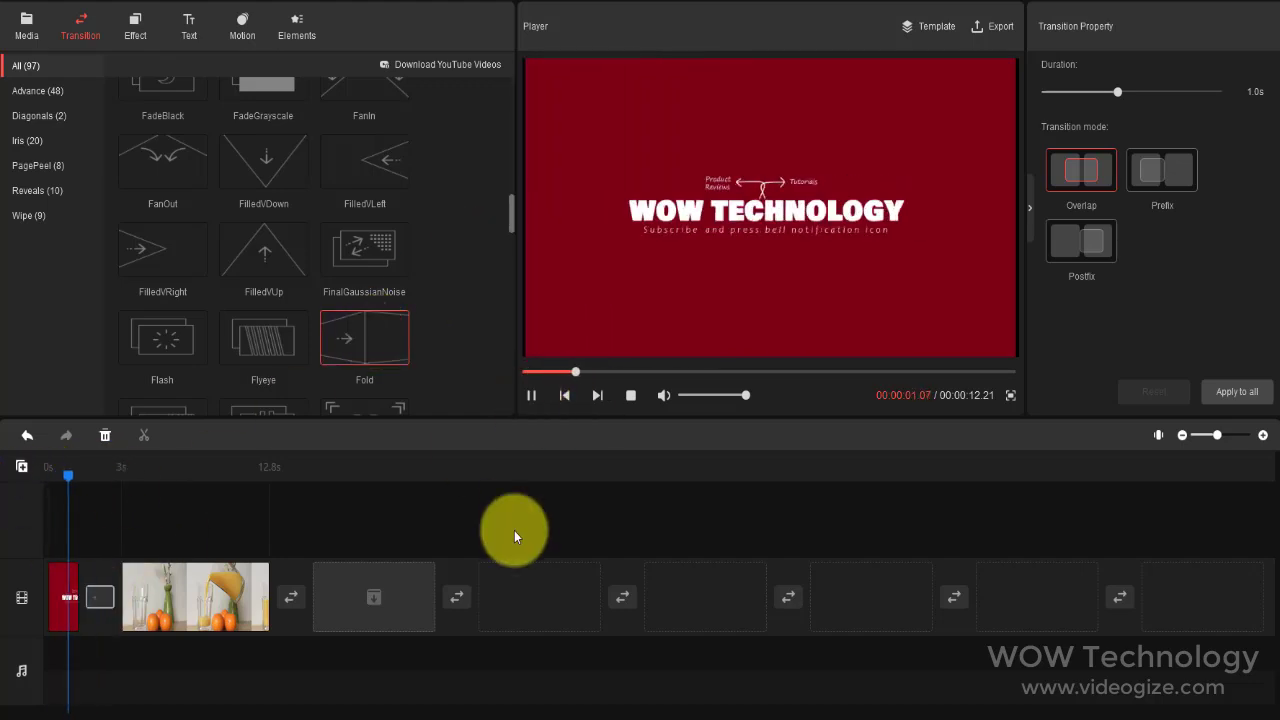
pyautogui.click(631, 395)
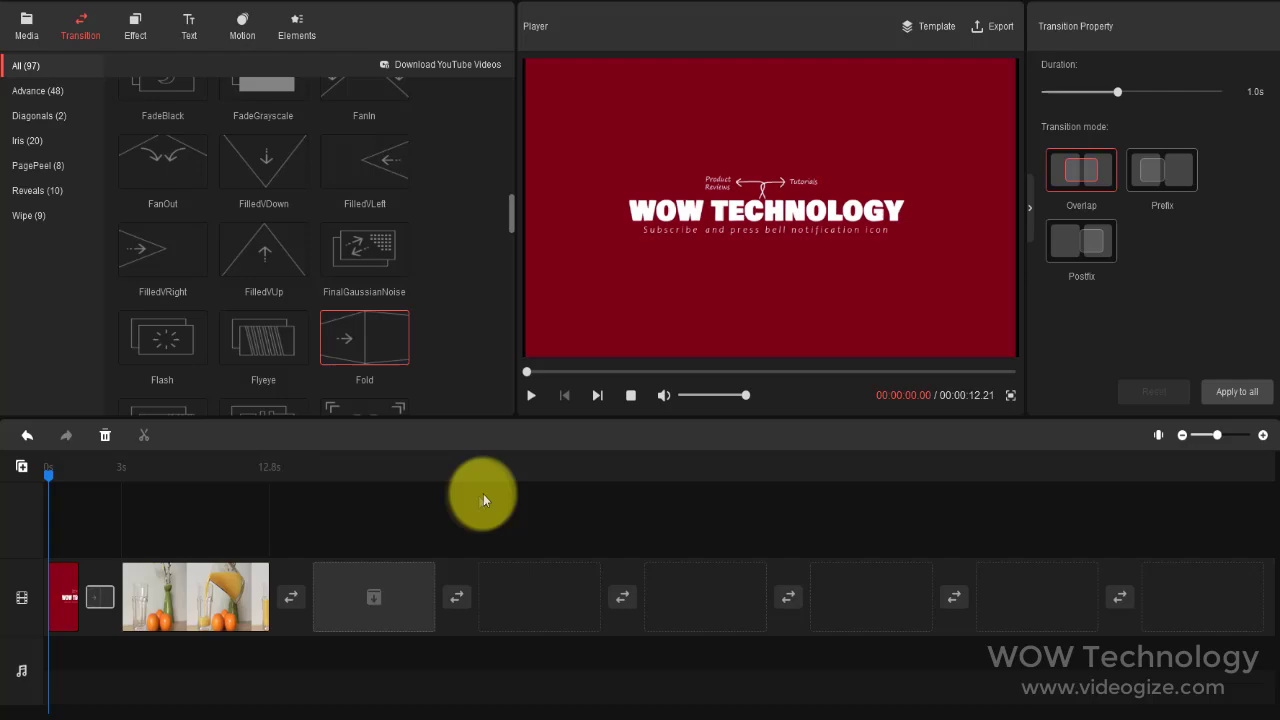
# Step: Browse the Artistic, Common and MotionBlur effect categories, then show all effects
pyautogui.click(135, 25)
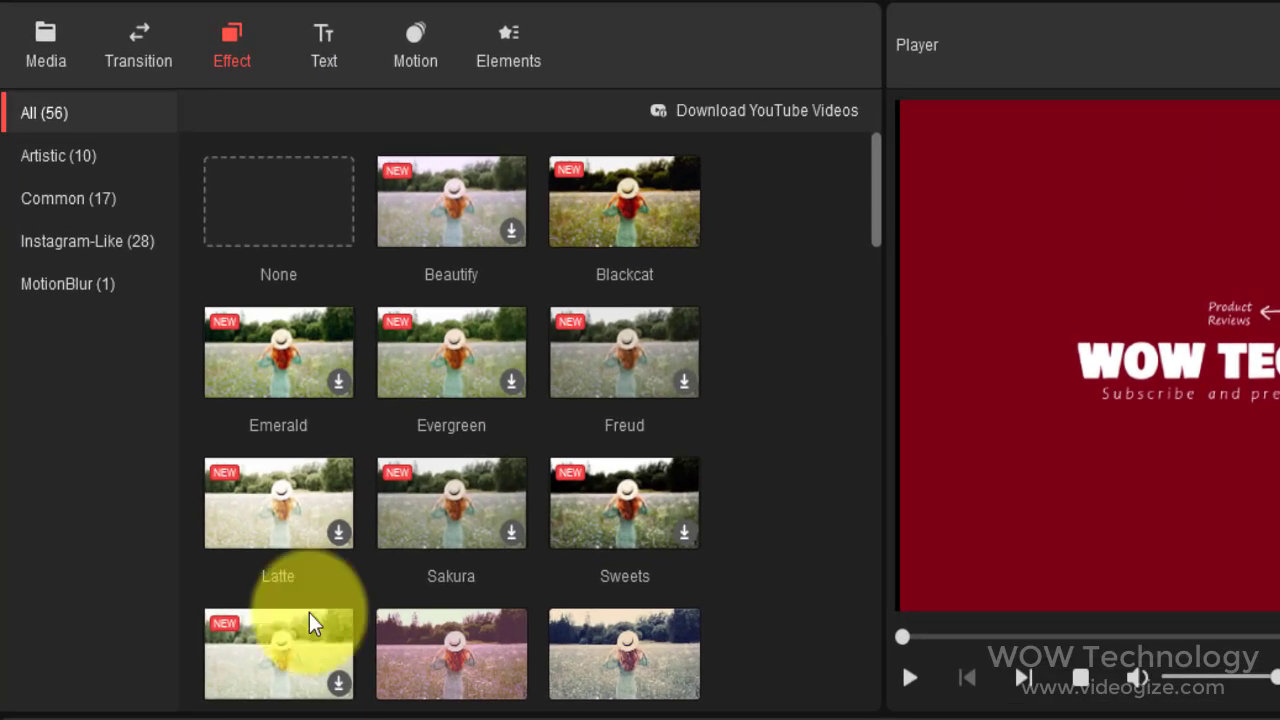
pyautogui.click(130, 165)
pyautogui.click(138, 205)
pyautogui.click(123, 287)
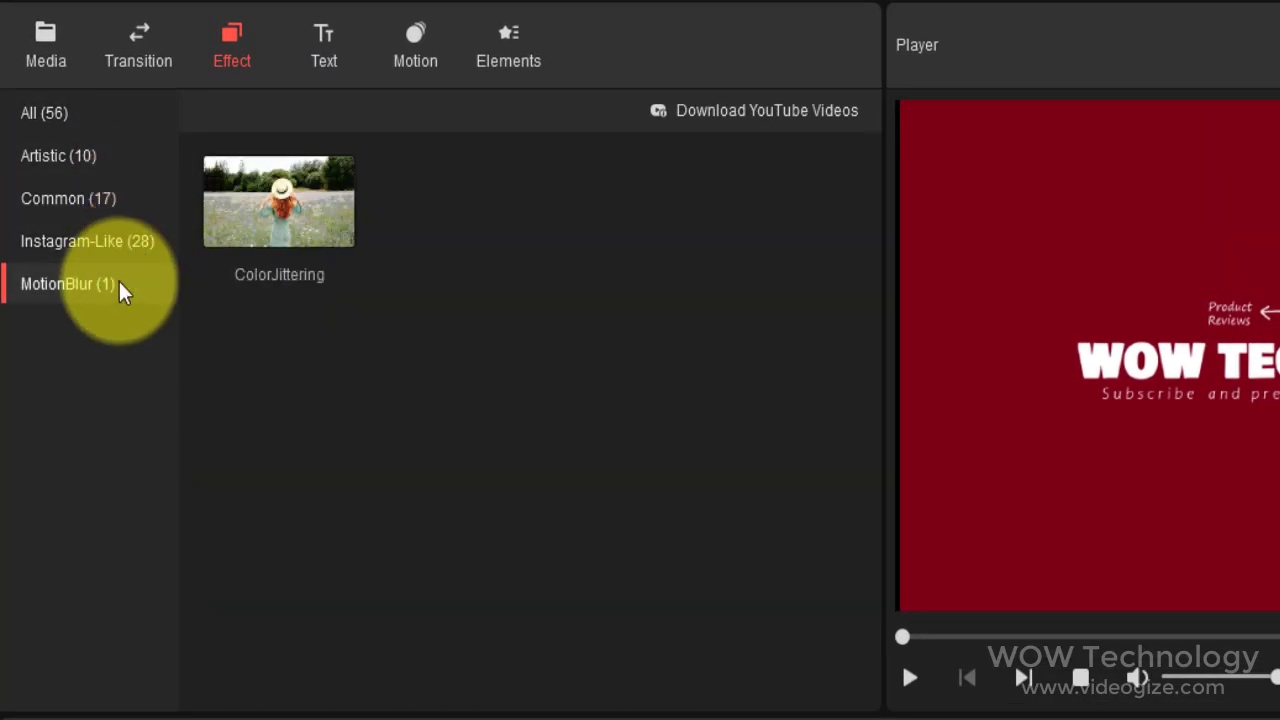
pyautogui.click(110, 122)
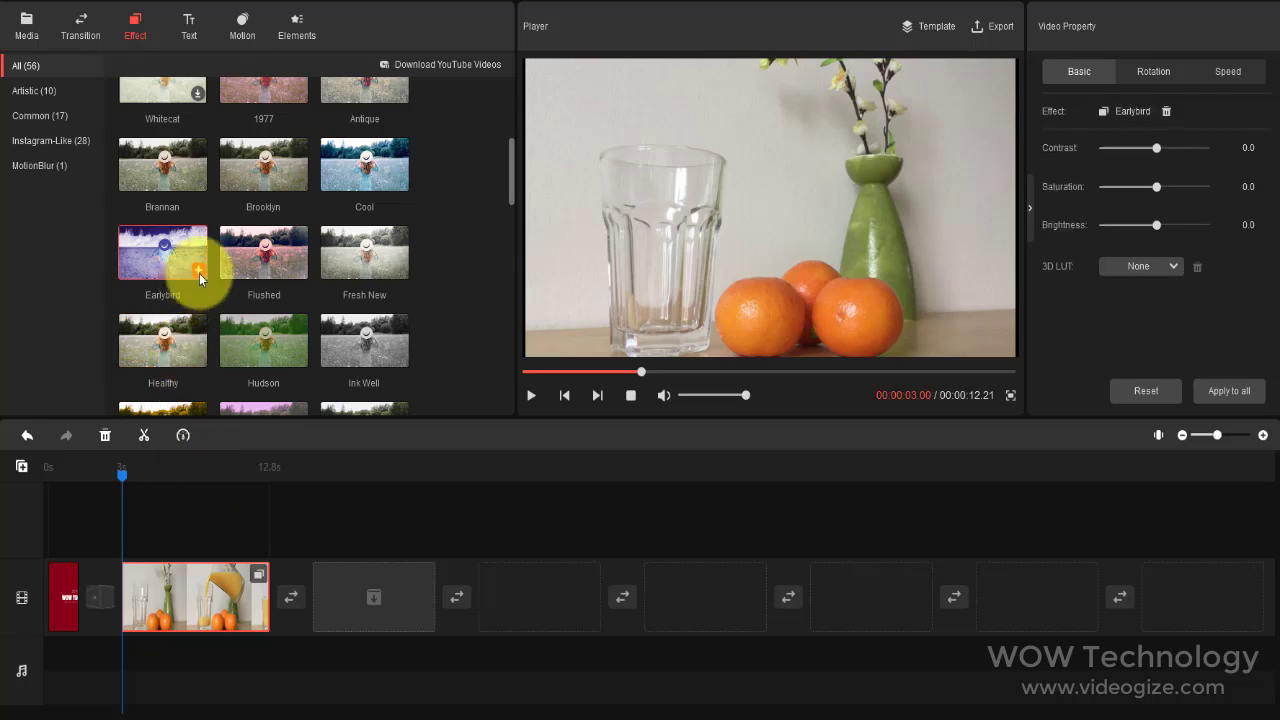
# Step: Preview the clip with Earlybird, rewind, then remove the effect to restore natural colours
pyautogui.click(531, 396)
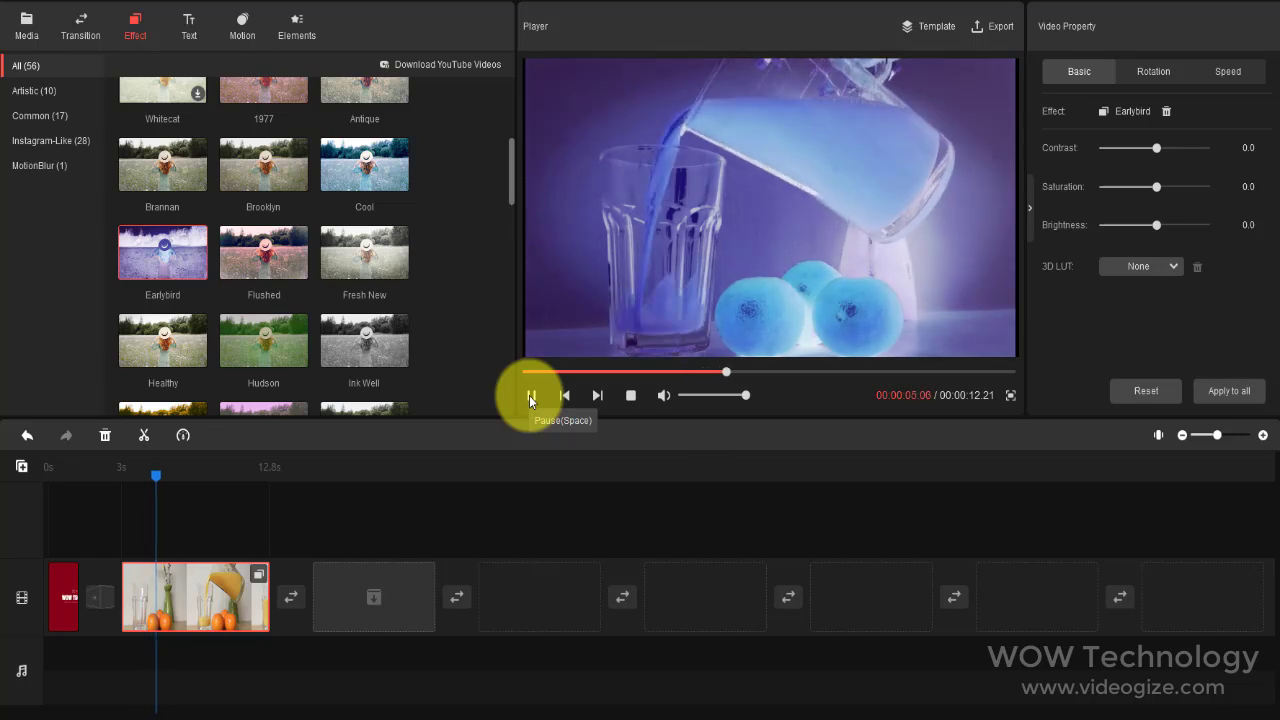
pyautogui.click(529, 395)
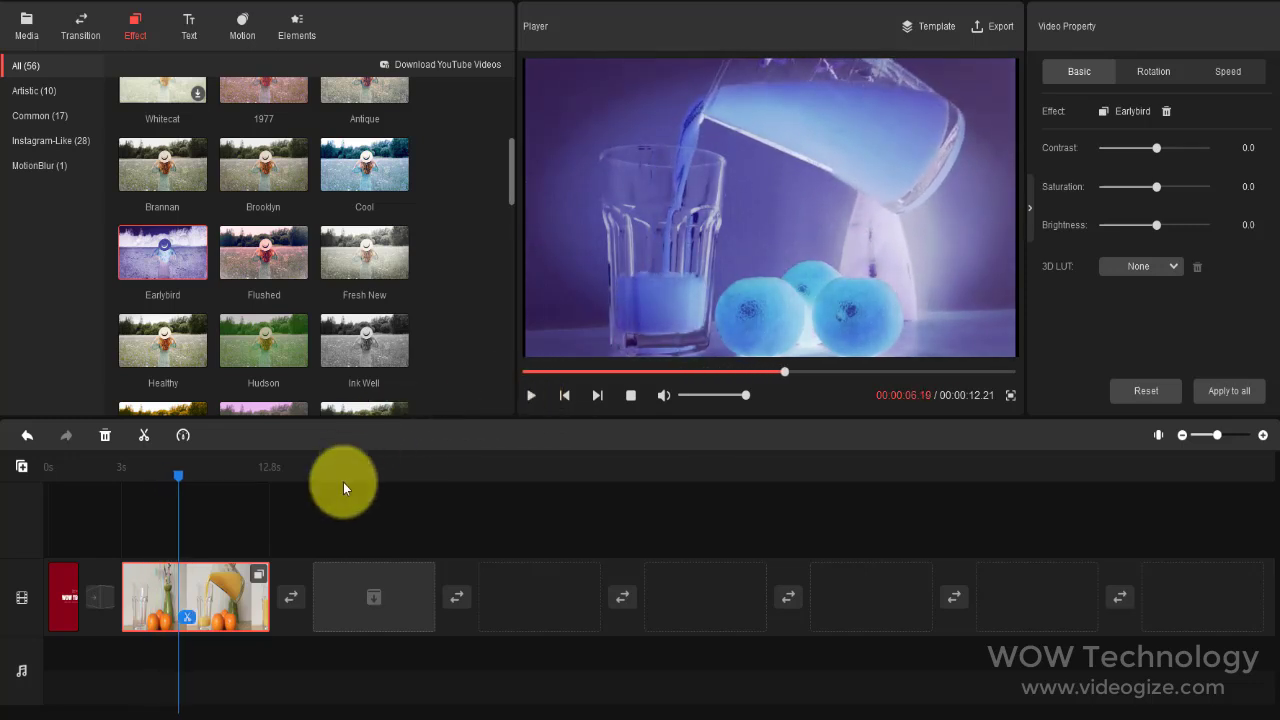
pyautogui.click(259, 585)
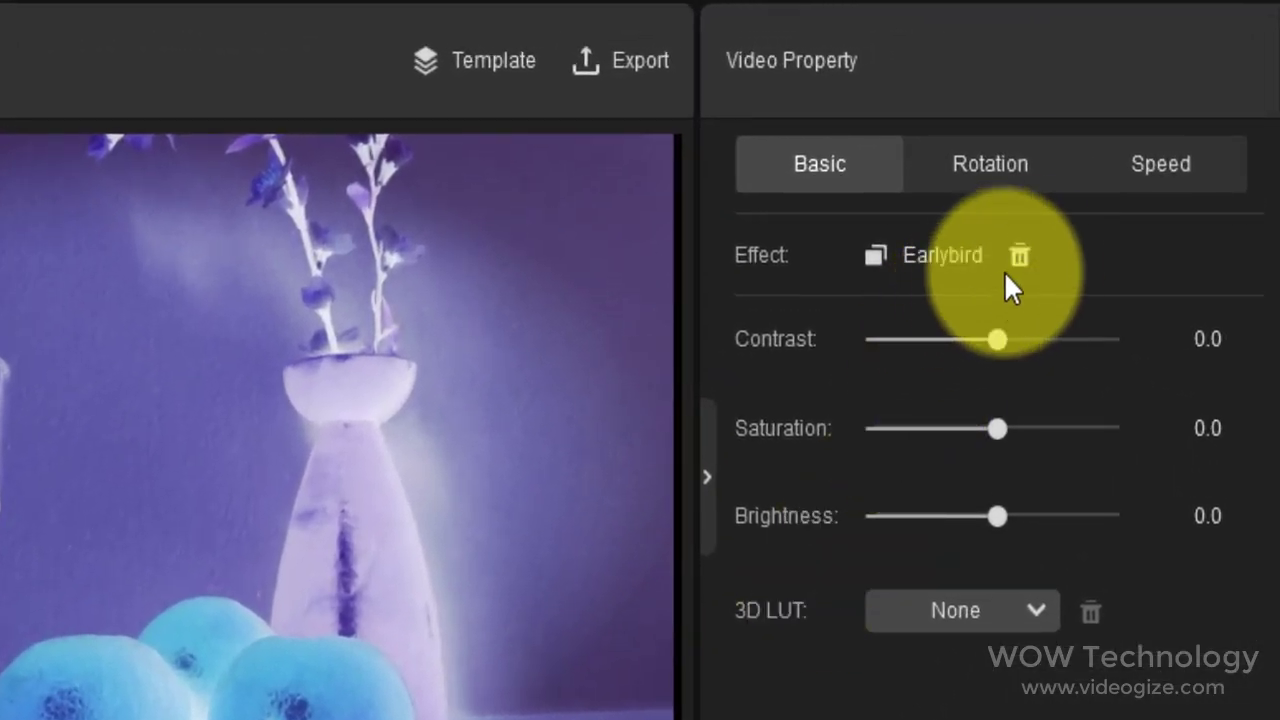
pyautogui.click(1021, 262)
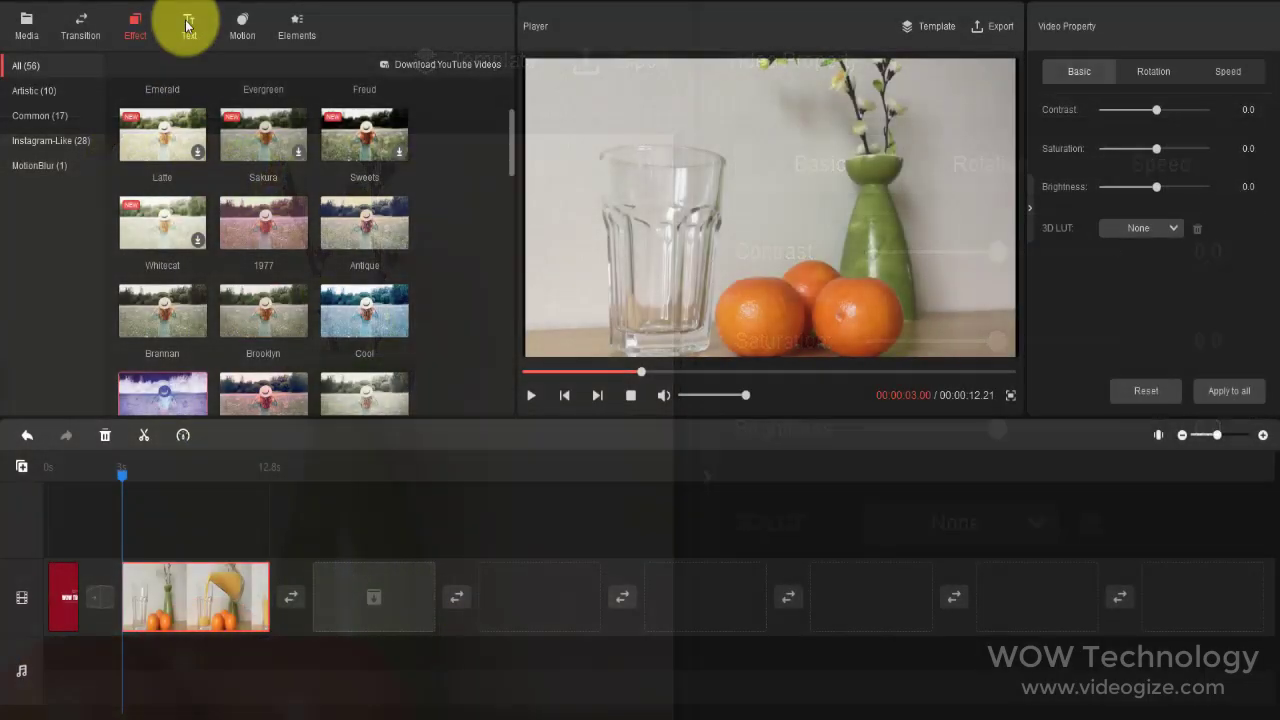
# Step: Browse the Caption and Title styles, add Caption22 to the clip and preview it
pyautogui.click(186, 23)
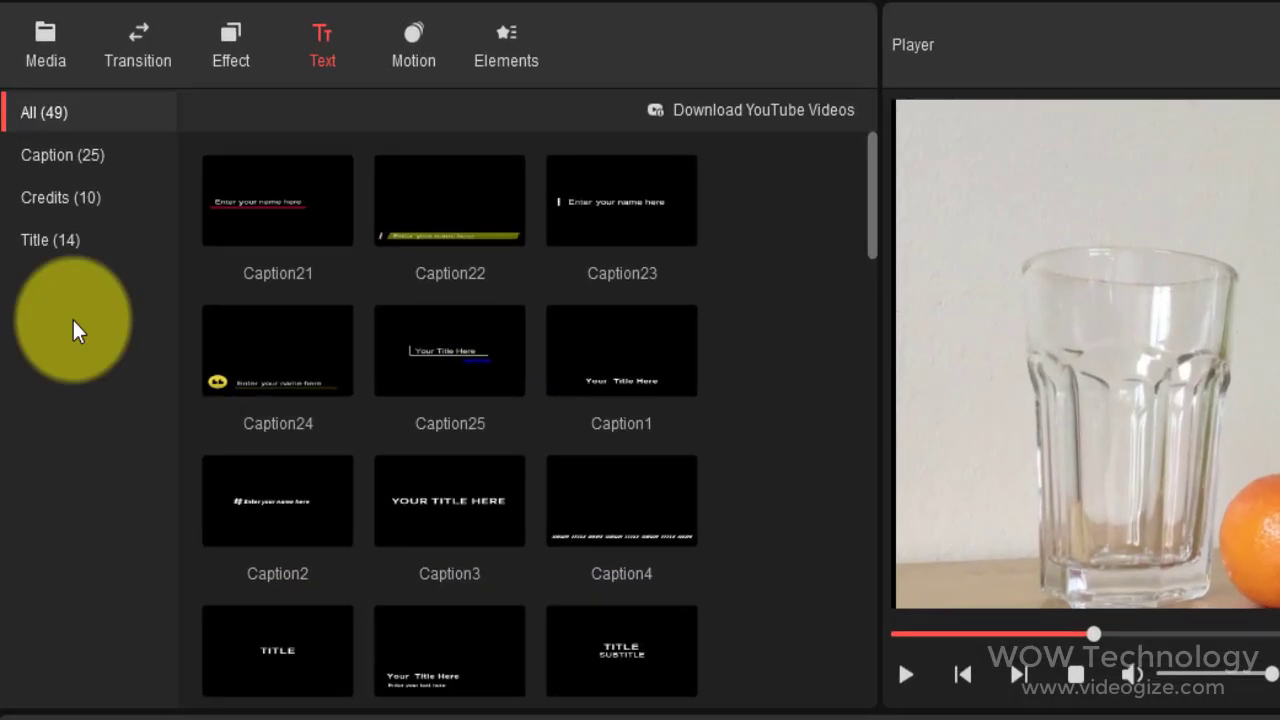
pyautogui.click(62, 155)
pyautogui.click(55, 240)
pyautogui.click(100, 118)
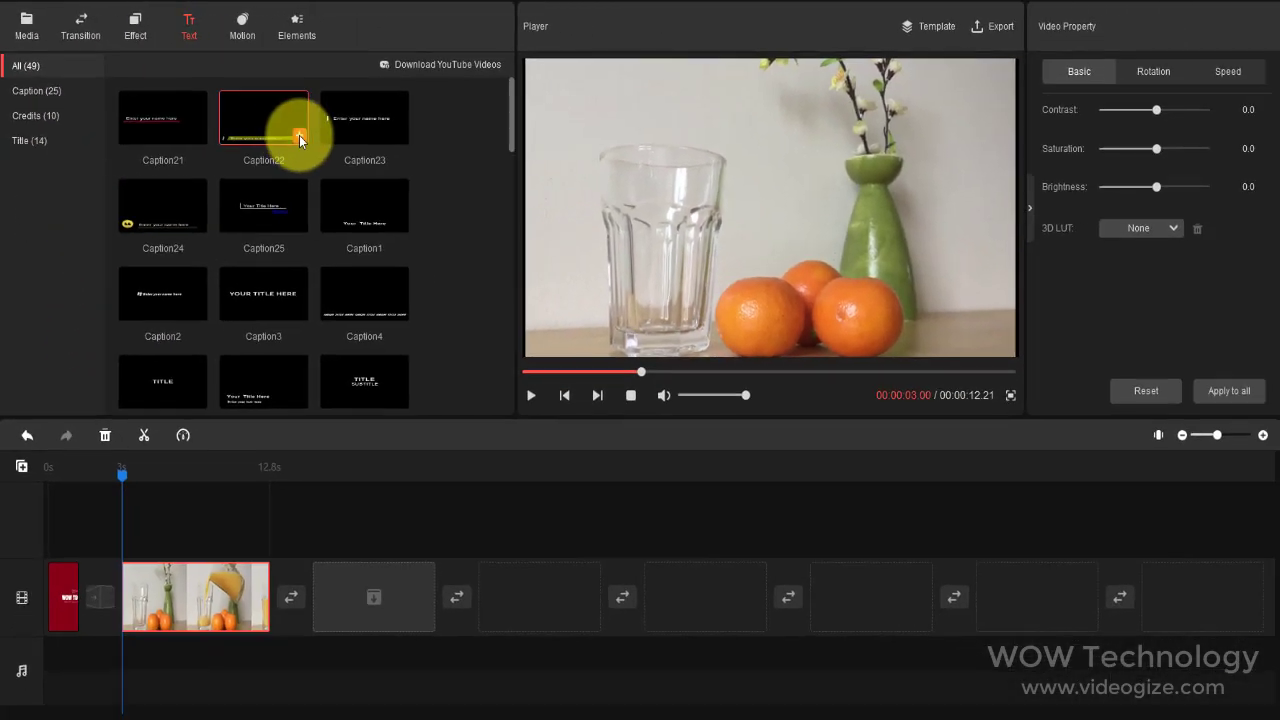
pyautogui.click(498, 226)
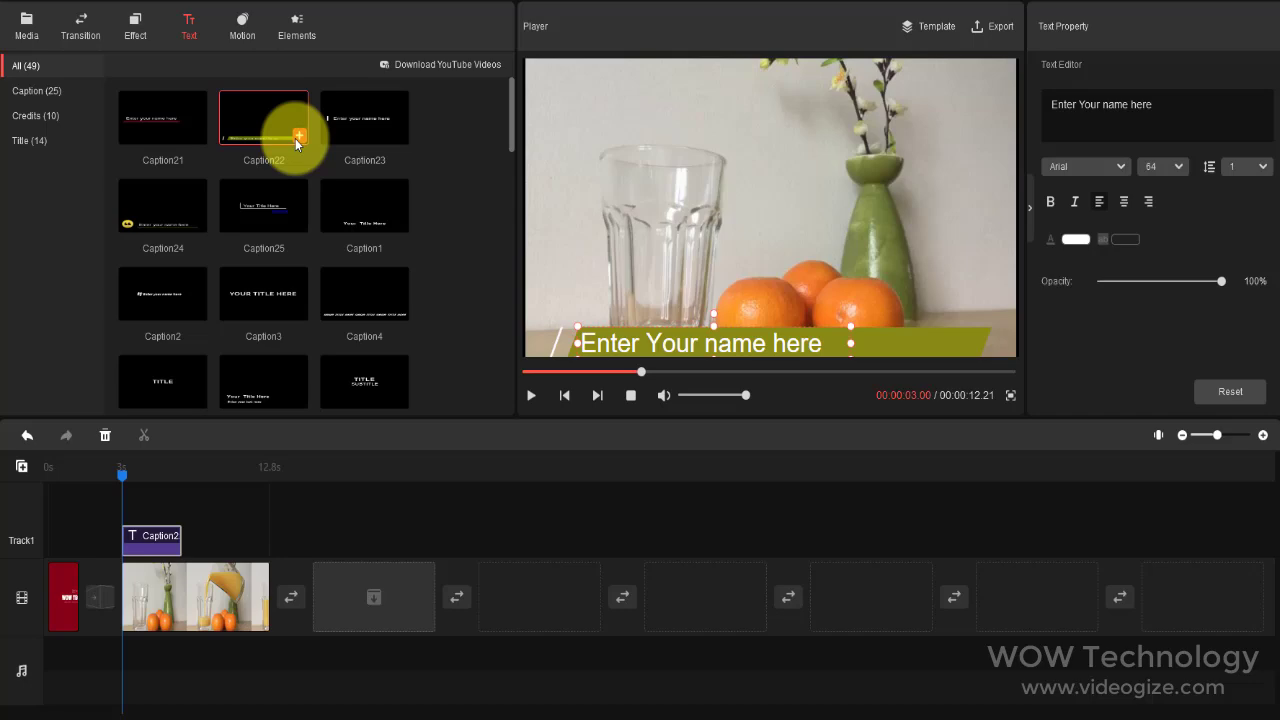
pyautogui.click(530, 396)
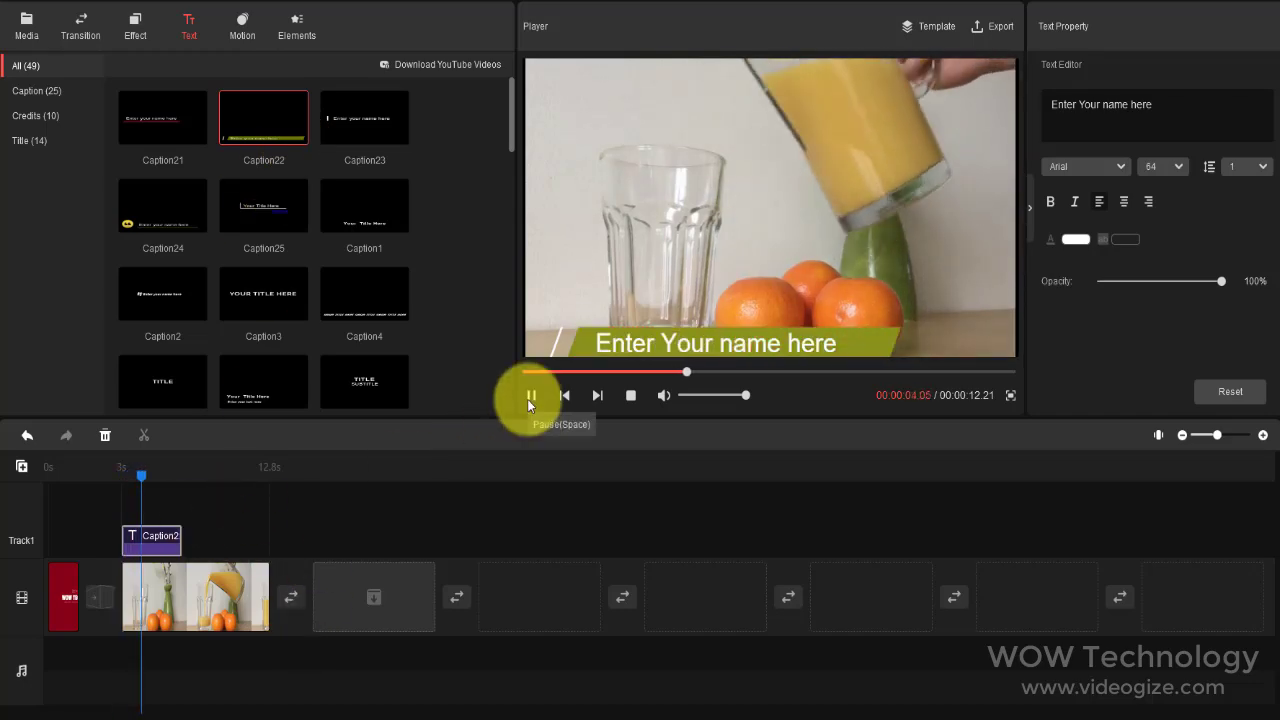
pyautogui.click(145, 538)
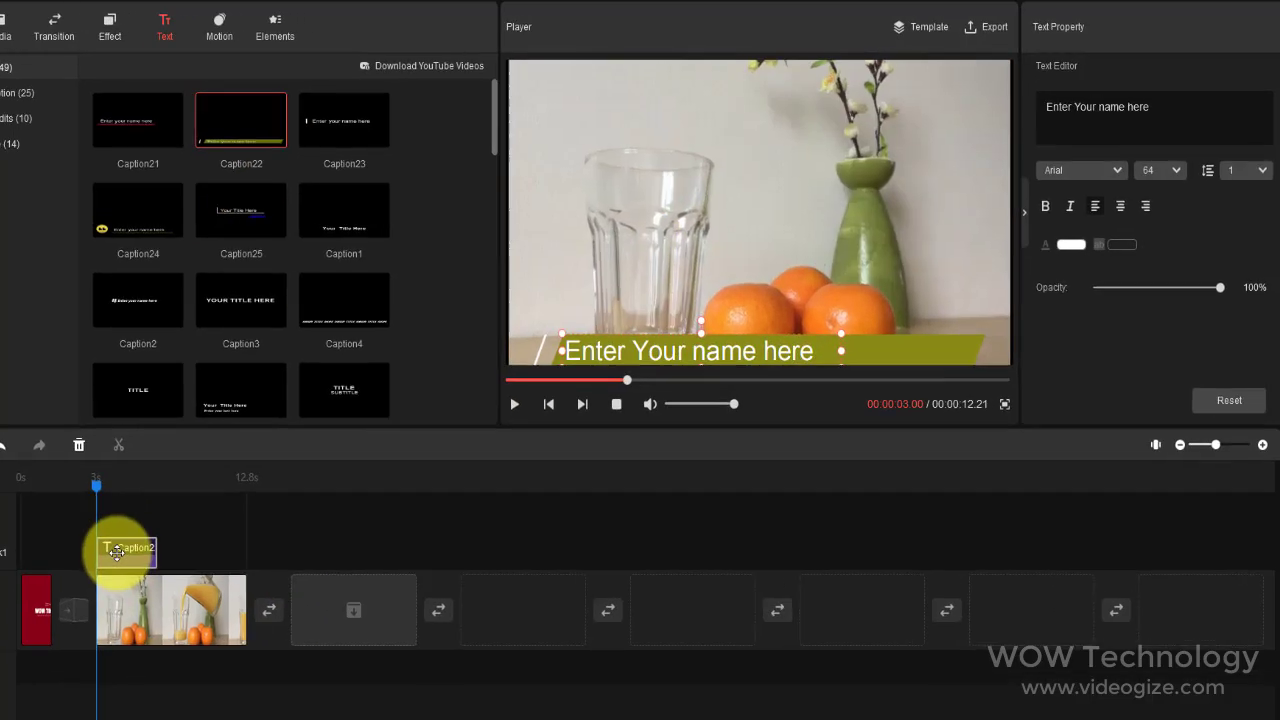
pyautogui.moveTo(1151, 104); pyautogui.dragTo(1017, 117)
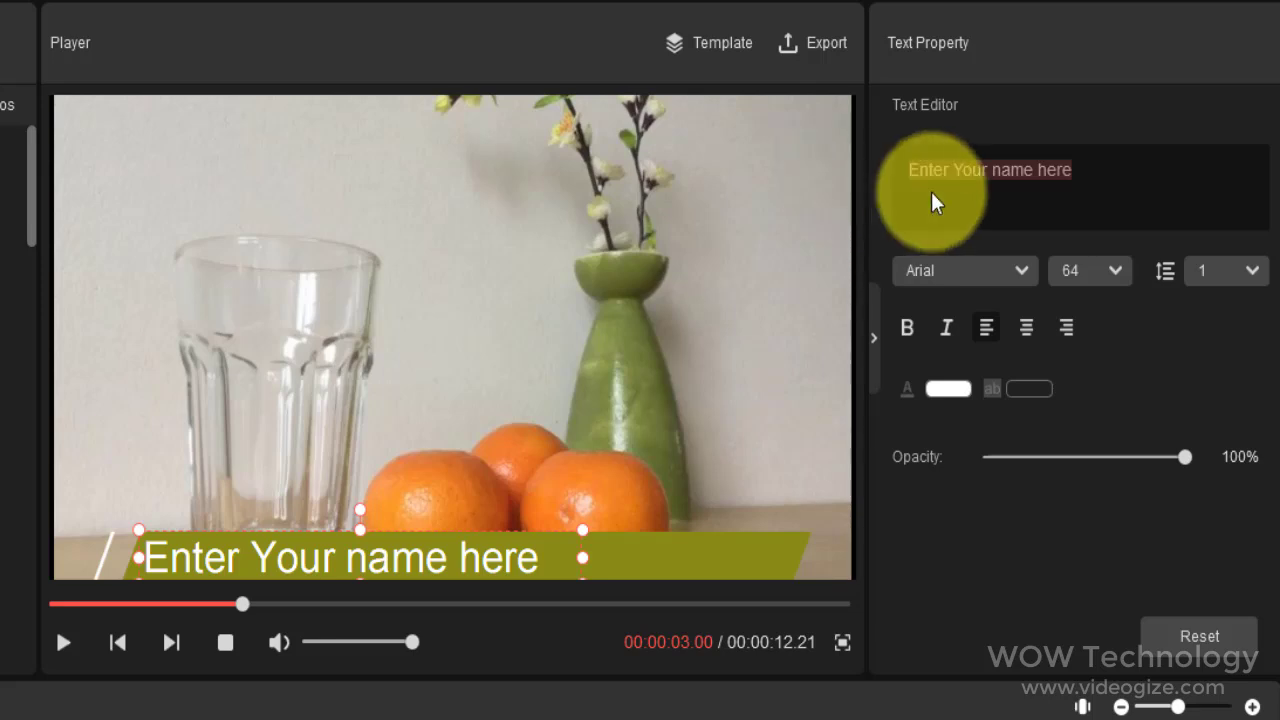
pyautogui.write('www.videogize.com|WOW Technology')
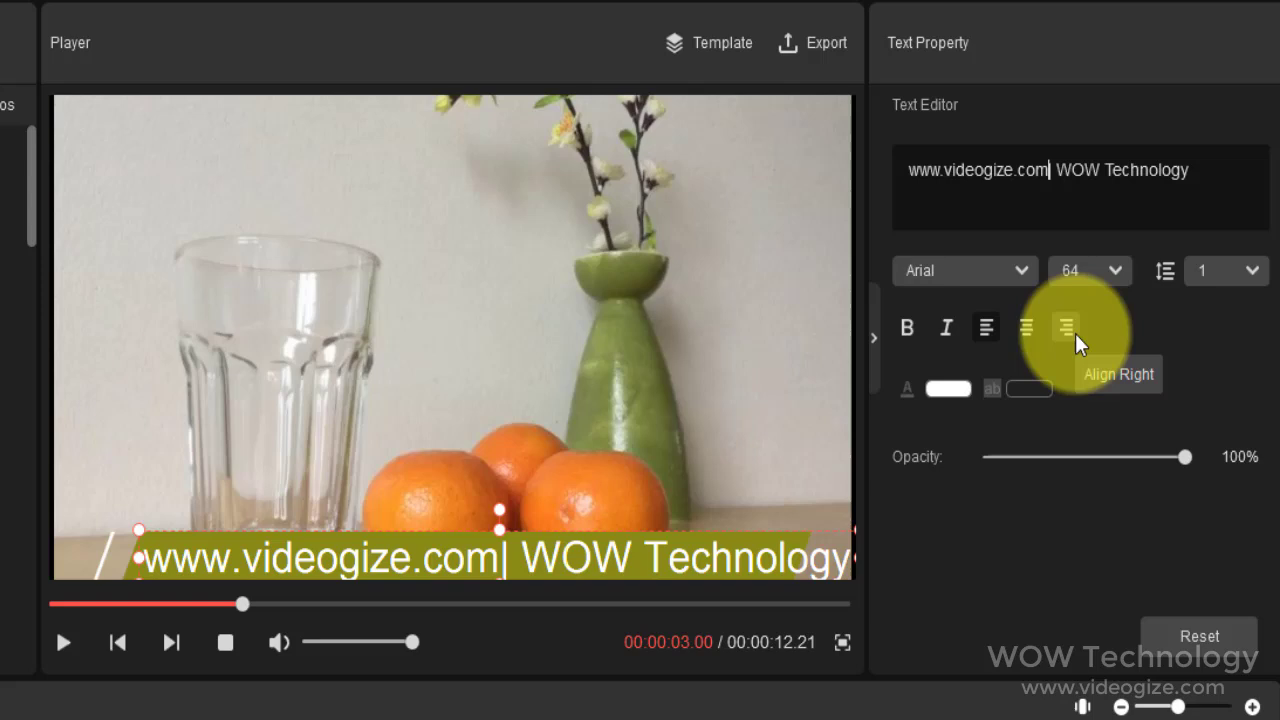
# Step: Style the caption with size 56, Bauhaus 93 font, white colour and 76% opacity
pyautogui.click(1118, 278)
pyautogui.click(1100, 400)
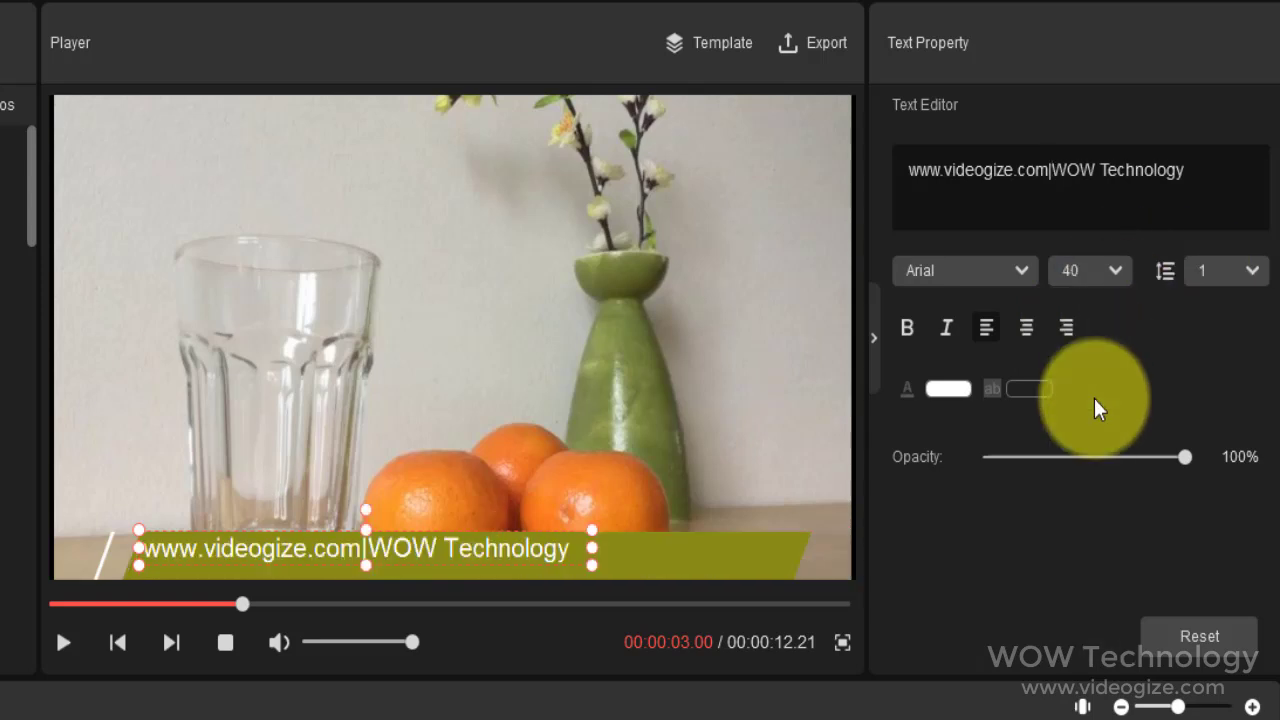
pyautogui.click(1100, 272)
pyautogui.click(1095, 503)
pyautogui.click(965, 270)
pyautogui.click(1006, 517)
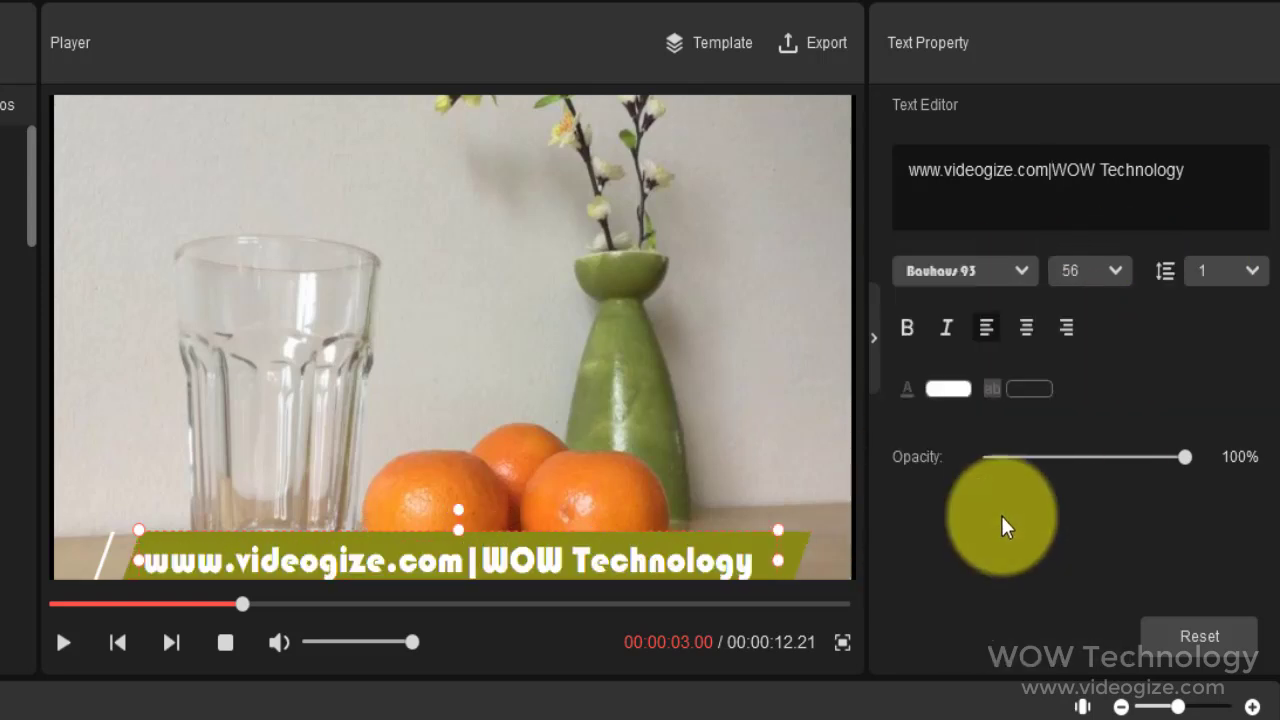
pyautogui.click(948, 388)
pyautogui.click(1010, 520)
pyautogui.click(948, 388)
pyautogui.click(1066, 691)
pyautogui.moveTo(1185, 457); pyautogui.dragTo(1143, 463)
pyautogui.moveTo(1143, 463); pyautogui.dragTo(1137, 457)
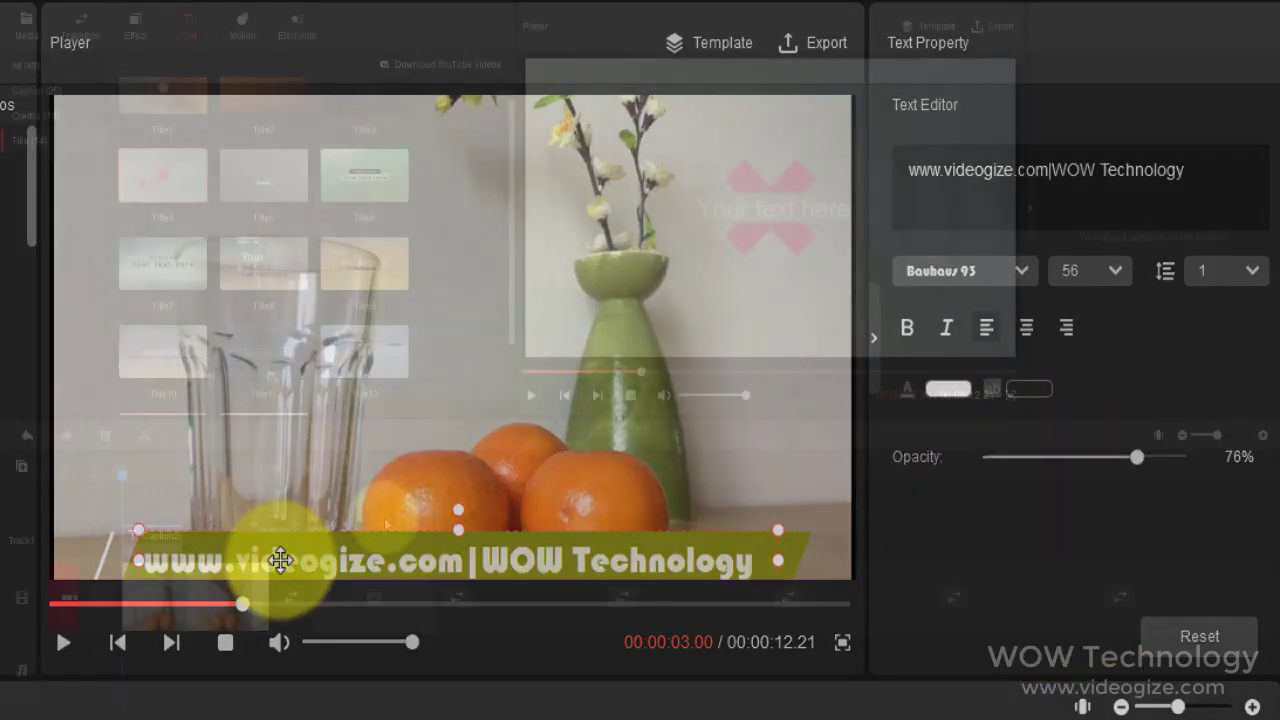
# Step: Browse the motion presets and apply Pan down along left to the juice clip, previewing it
pyautogui.click(258, 25)
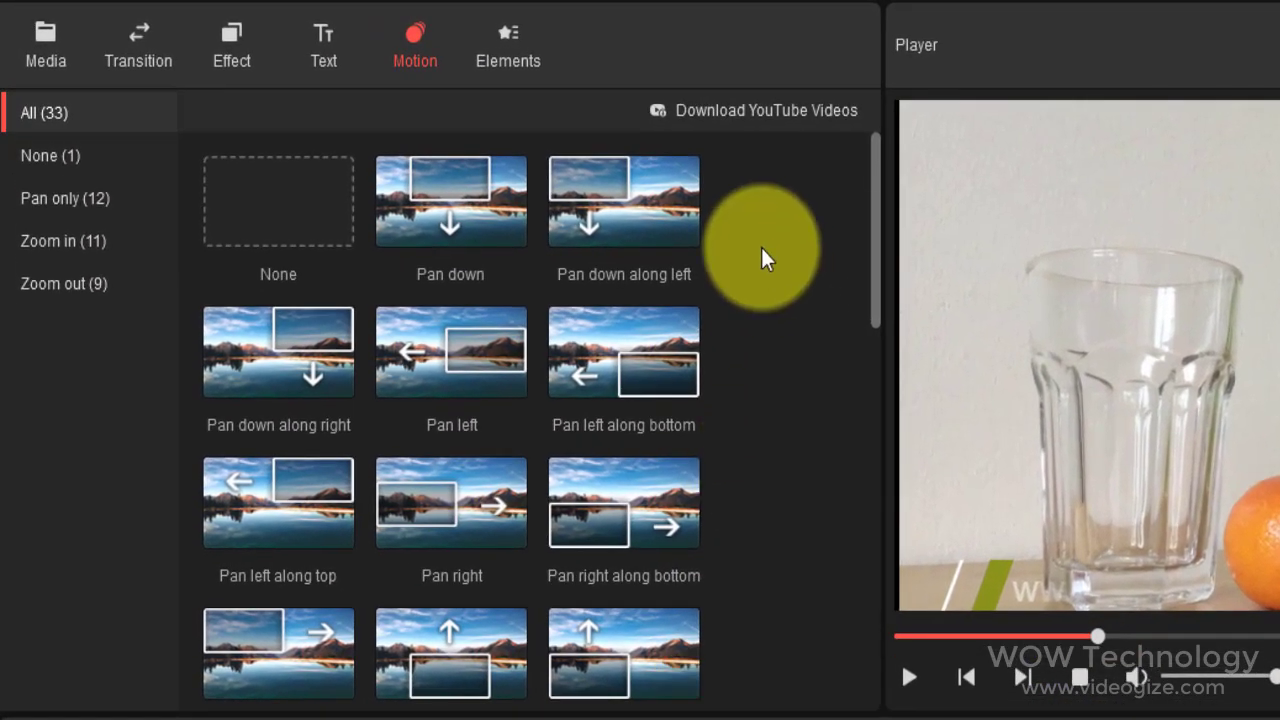
pyautogui.click(100, 198)
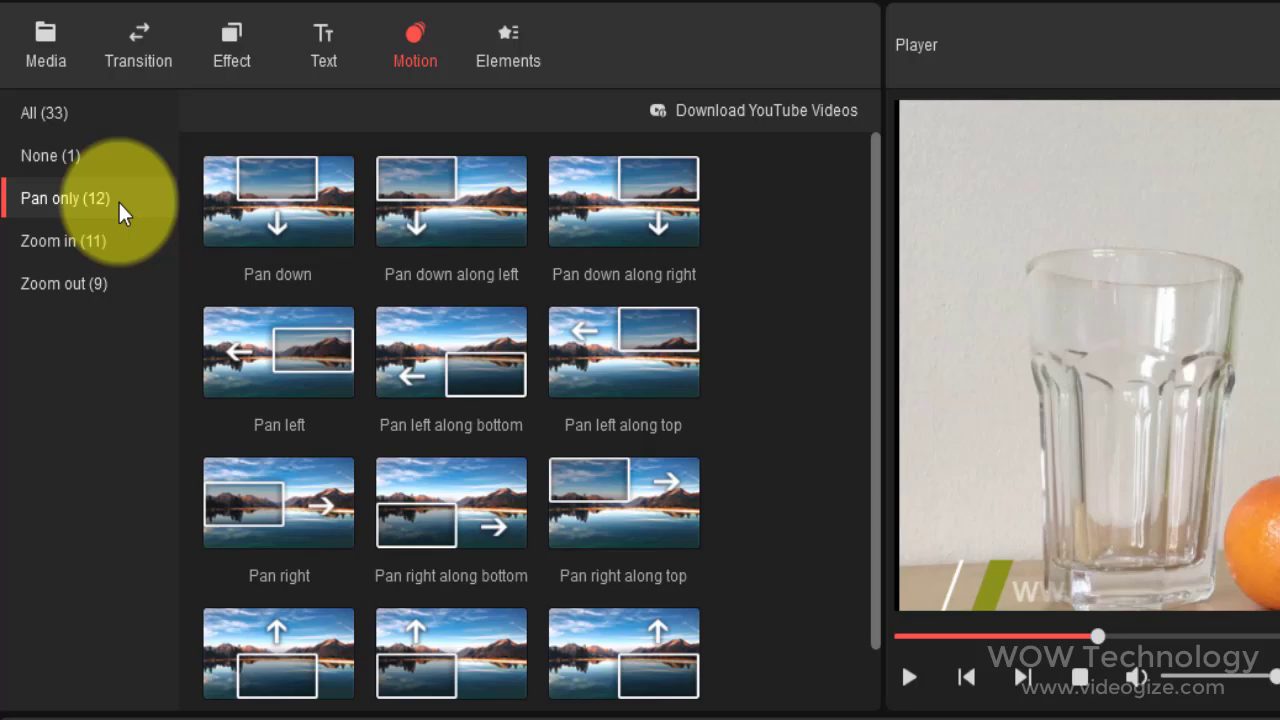
pyautogui.click(64, 283)
pyautogui.click(50, 113)
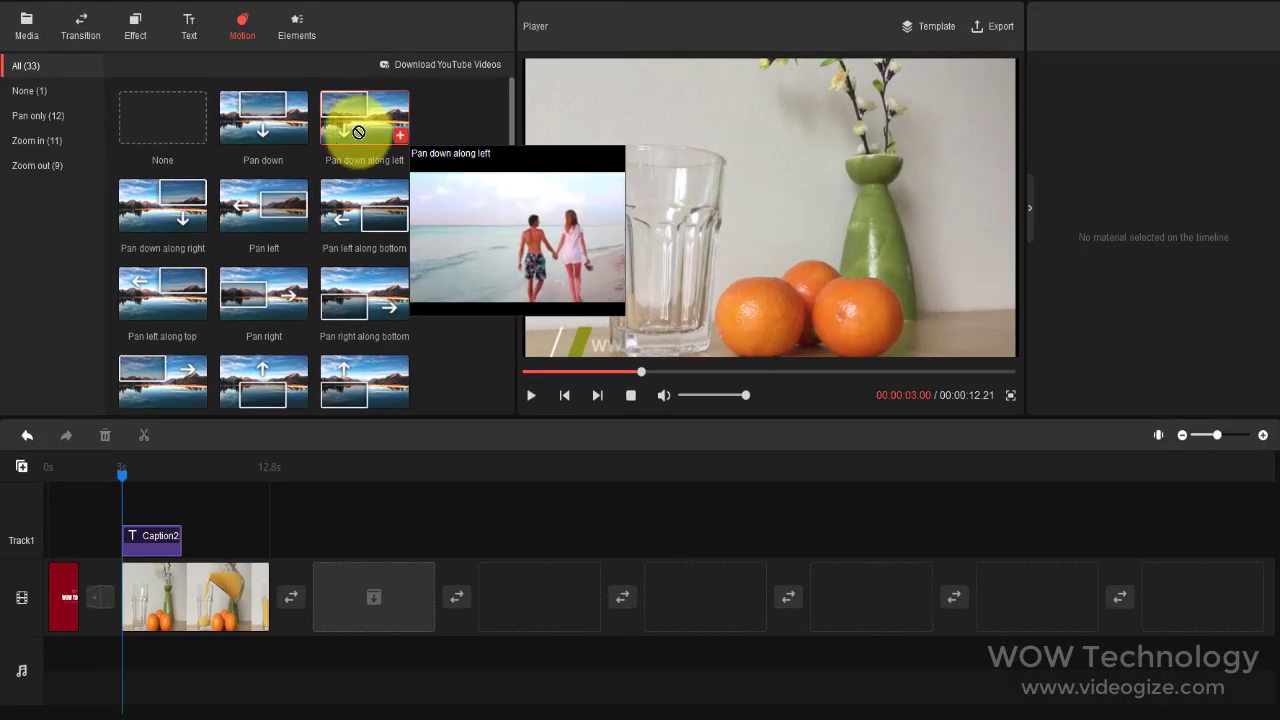
pyautogui.moveTo(627, 218); pyautogui.dragTo(230, 598)
pyautogui.click(531, 396)
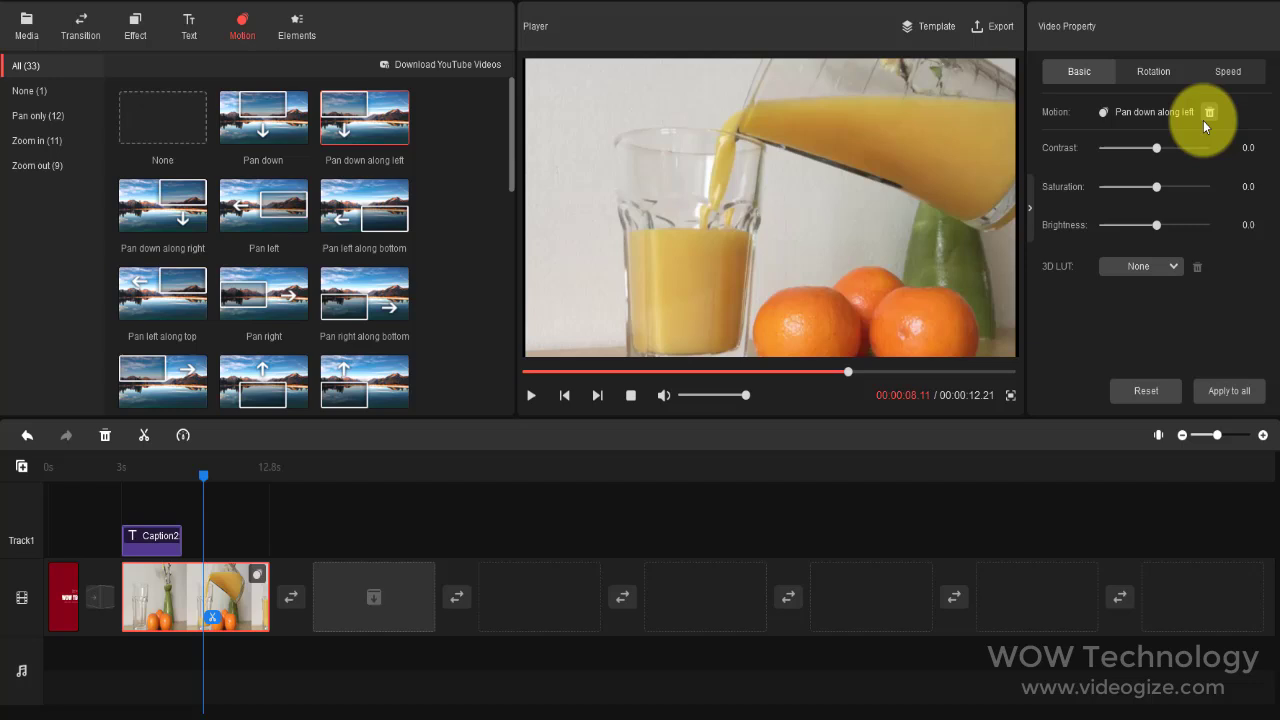
# Step: Replace it with the Zoom out right motion and play the clip to check it
pyautogui.moveTo(511, 162); pyautogui.dragTo(509, 392)
pyautogui.moveTo(378, 259); pyautogui.dragTo(246, 580)
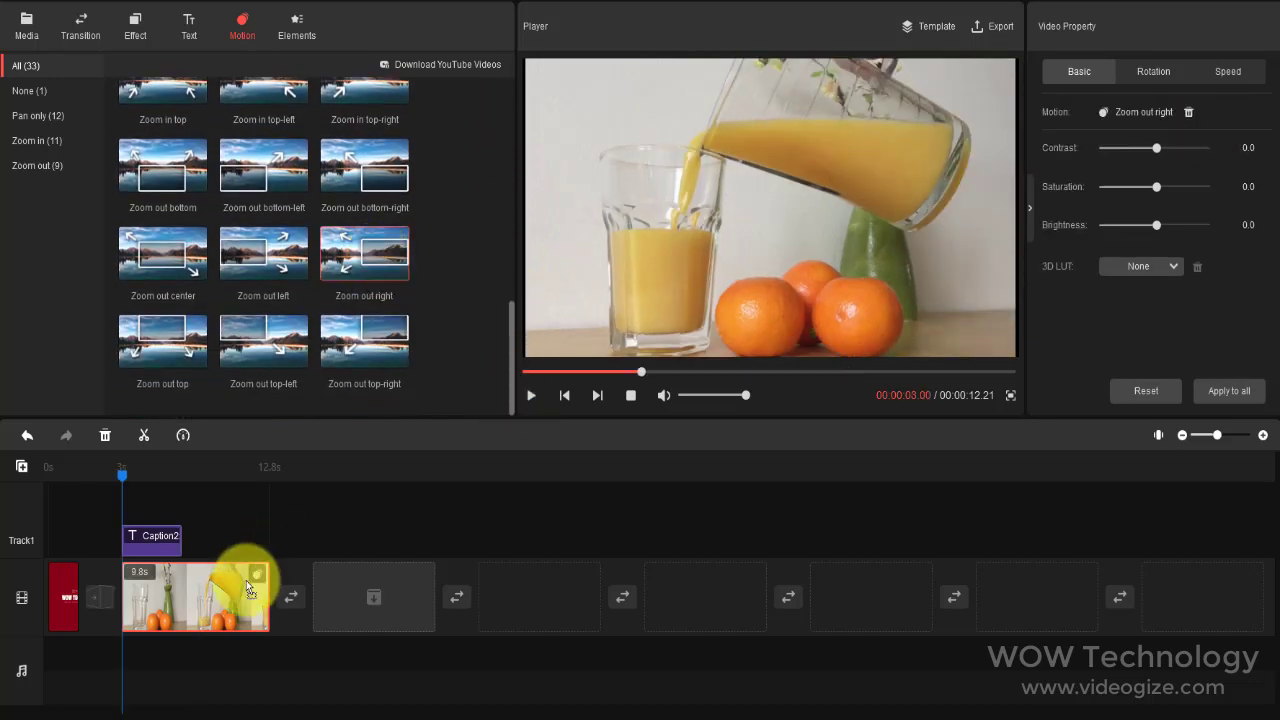
pyautogui.click(530, 394)
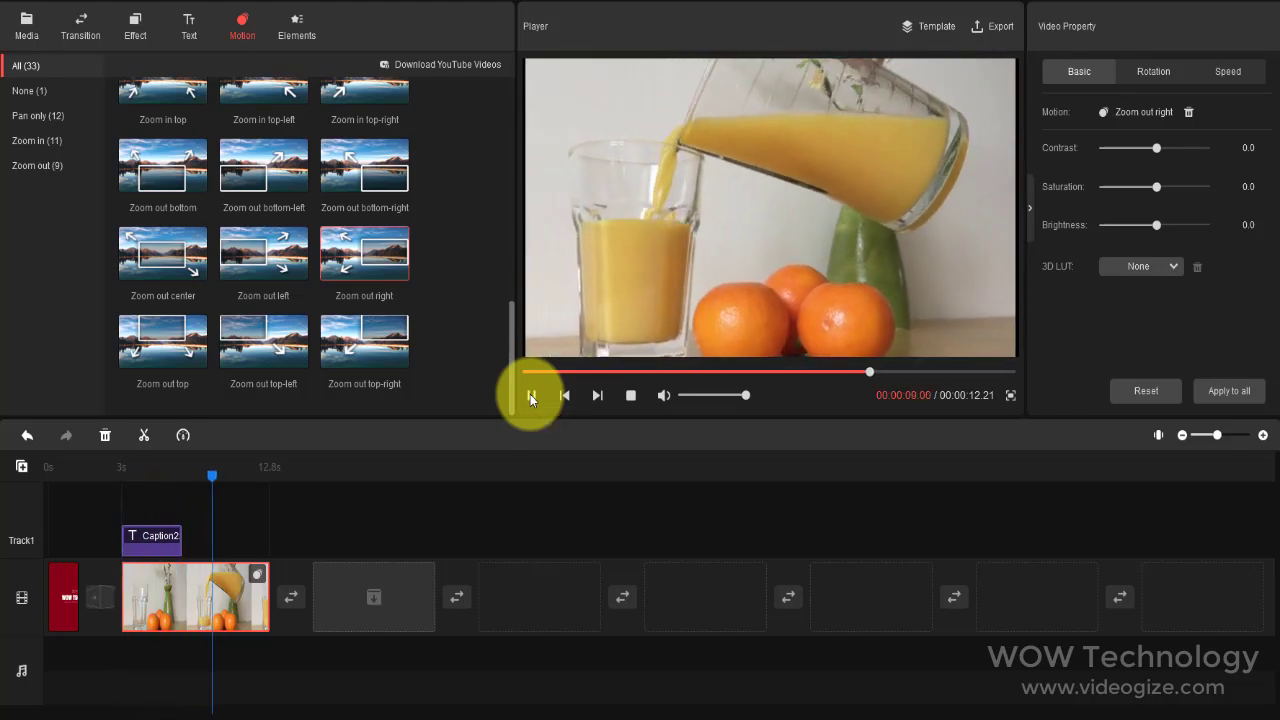
pyautogui.click(530, 394)
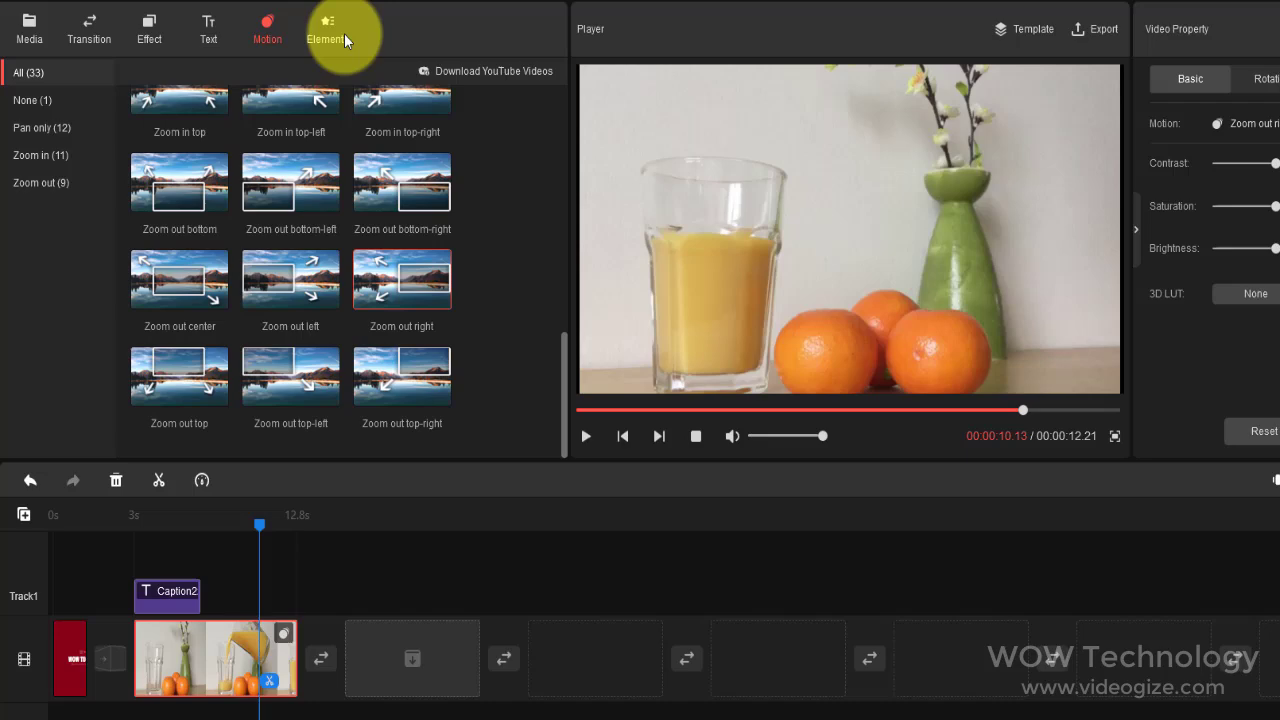
# Step: Add the Subscribe 2 element to the timeline and position it in the video's lower-left corner
pyautogui.click(297, 25)
pyautogui.moveTo(877, 220); pyautogui.dragTo(920, 677)
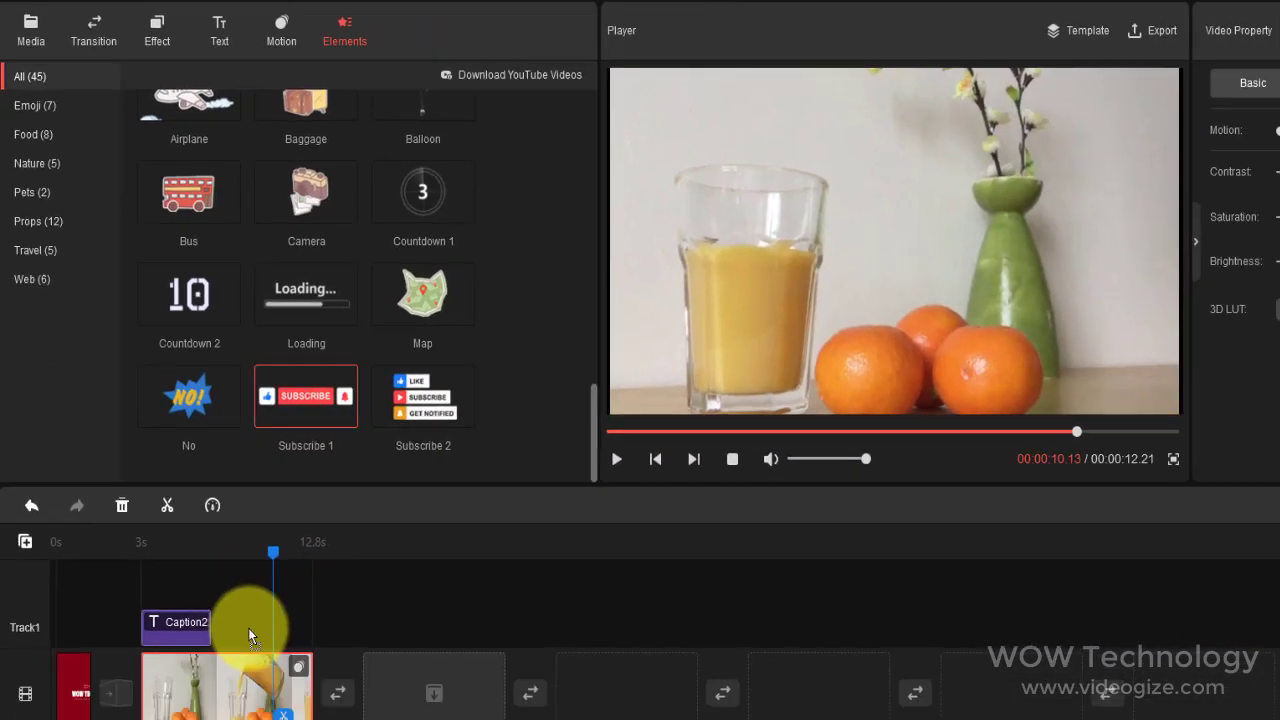
pyautogui.moveTo(473, 589); pyautogui.dragTo(418, 719)
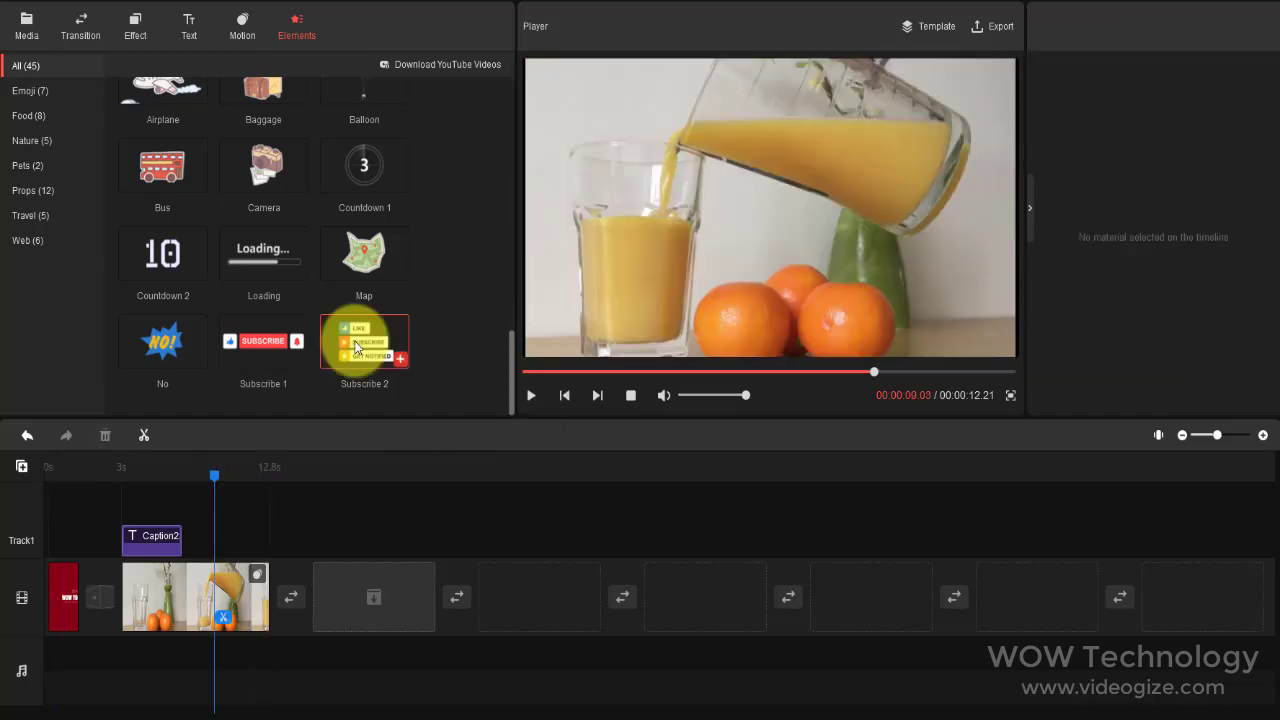
pyautogui.moveTo(364, 345); pyautogui.dragTo(217, 553)
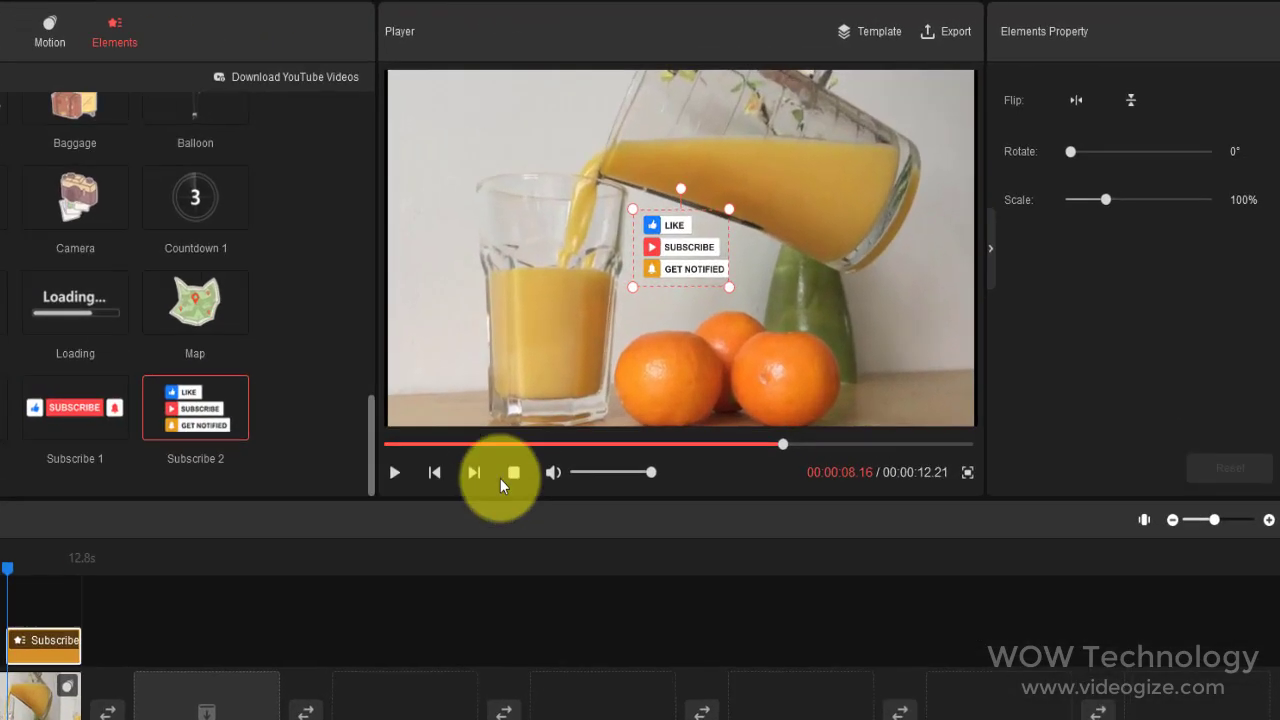
pyautogui.moveTo(793, 240); pyautogui.dragTo(576, 331)
pyautogui.moveTo(87, 572); pyautogui.dragTo(76, 576)
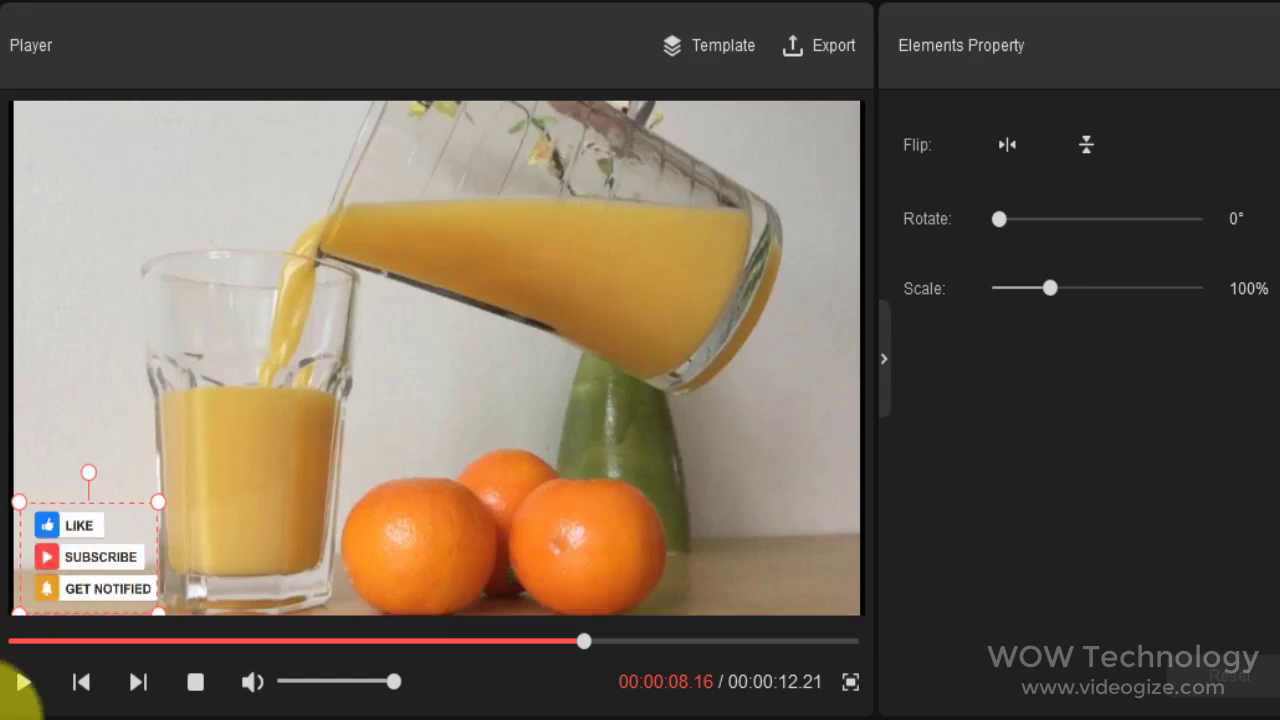
# Step: Play back the clip to check the badge and countdown overlay, and open Movie Templates
pyautogui.click(22, 684)
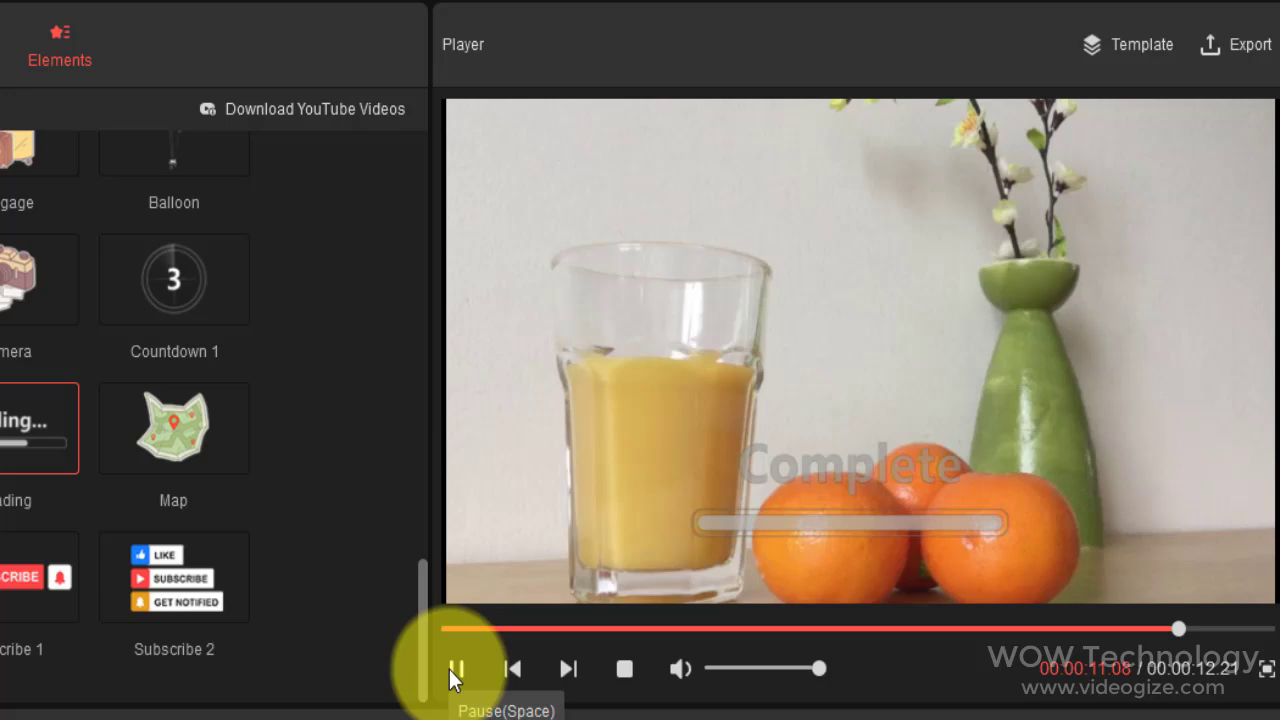
pyautogui.click(453, 670)
pyautogui.click(451, 682)
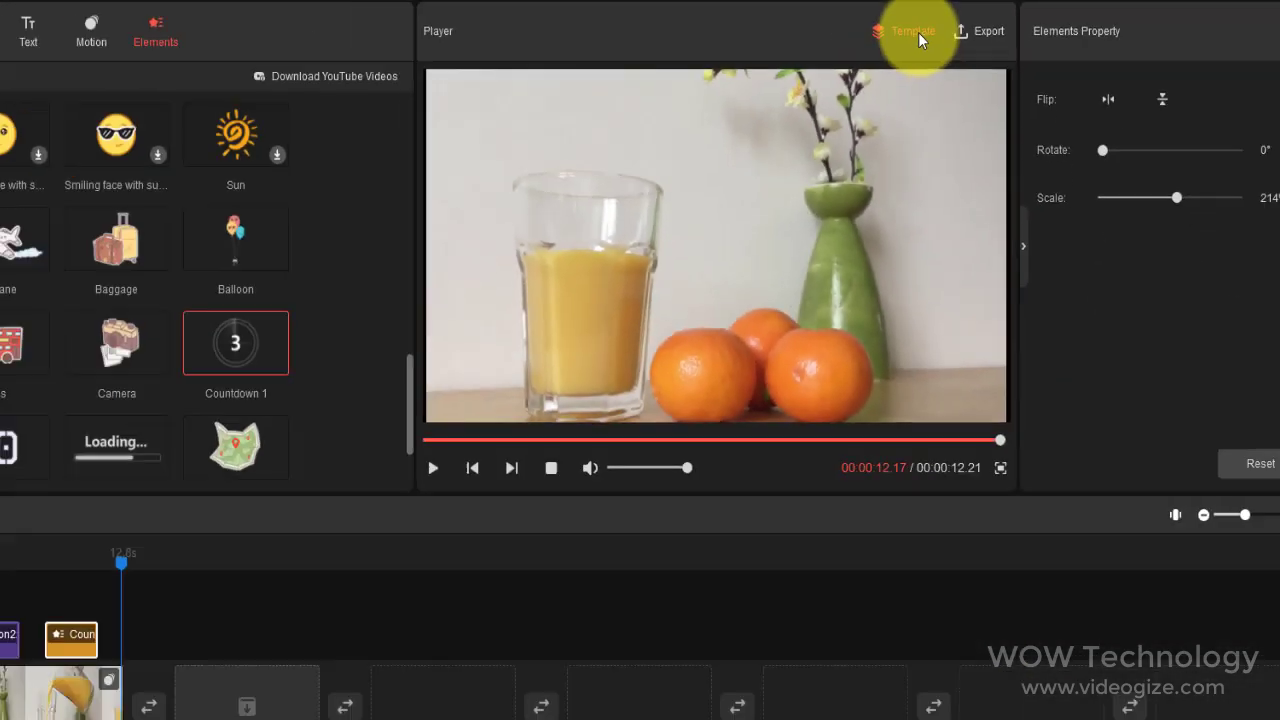
pyautogui.click(918, 32)
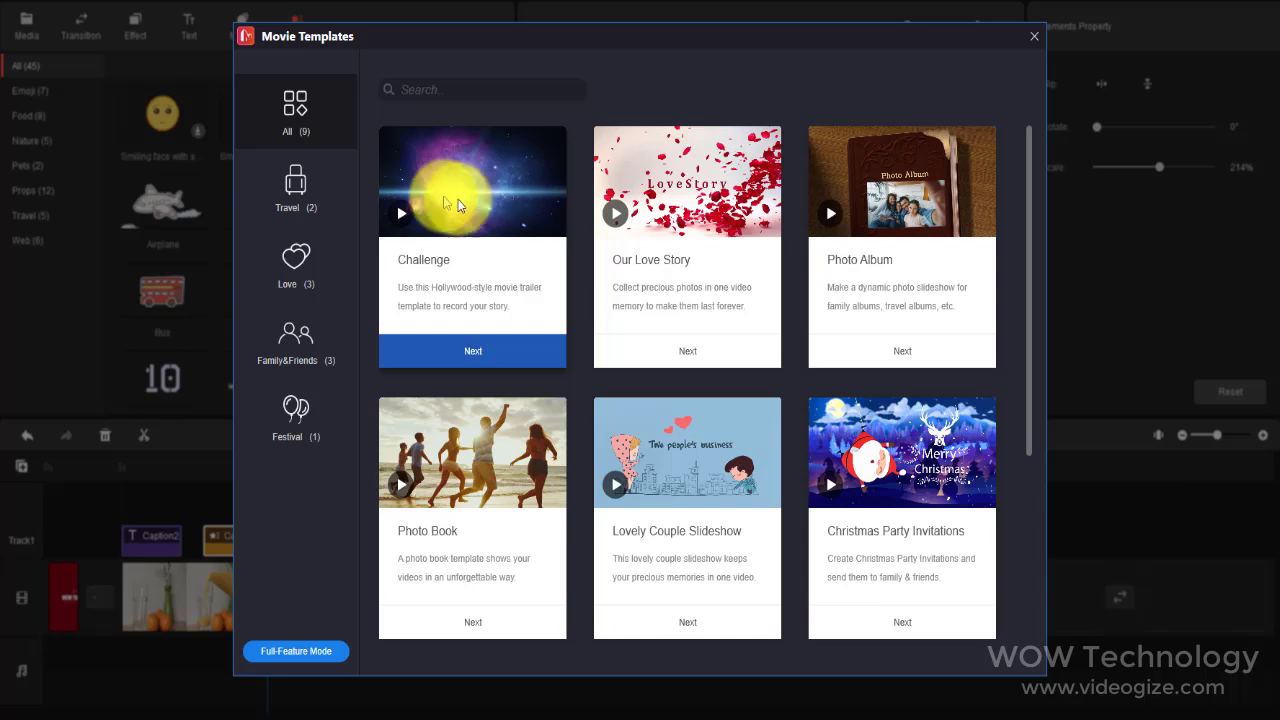
# Step: Browse the Travel, Love, Family&Friends and Festival categories, then start the Challenge template from All
pyautogui.click(331, 189)
pyautogui.click(330, 261)
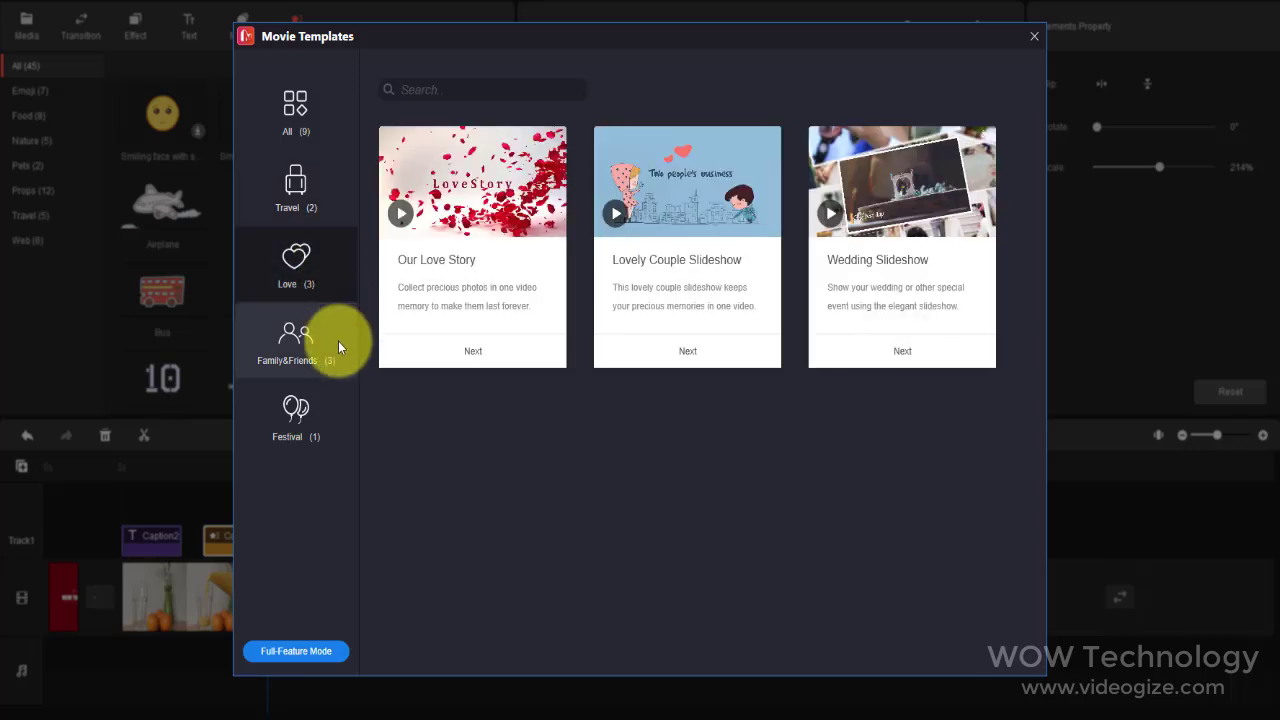
pyautogui.click(338, 341)
pyautogui.click(336, 400)
pyautogui.click(318, 100)
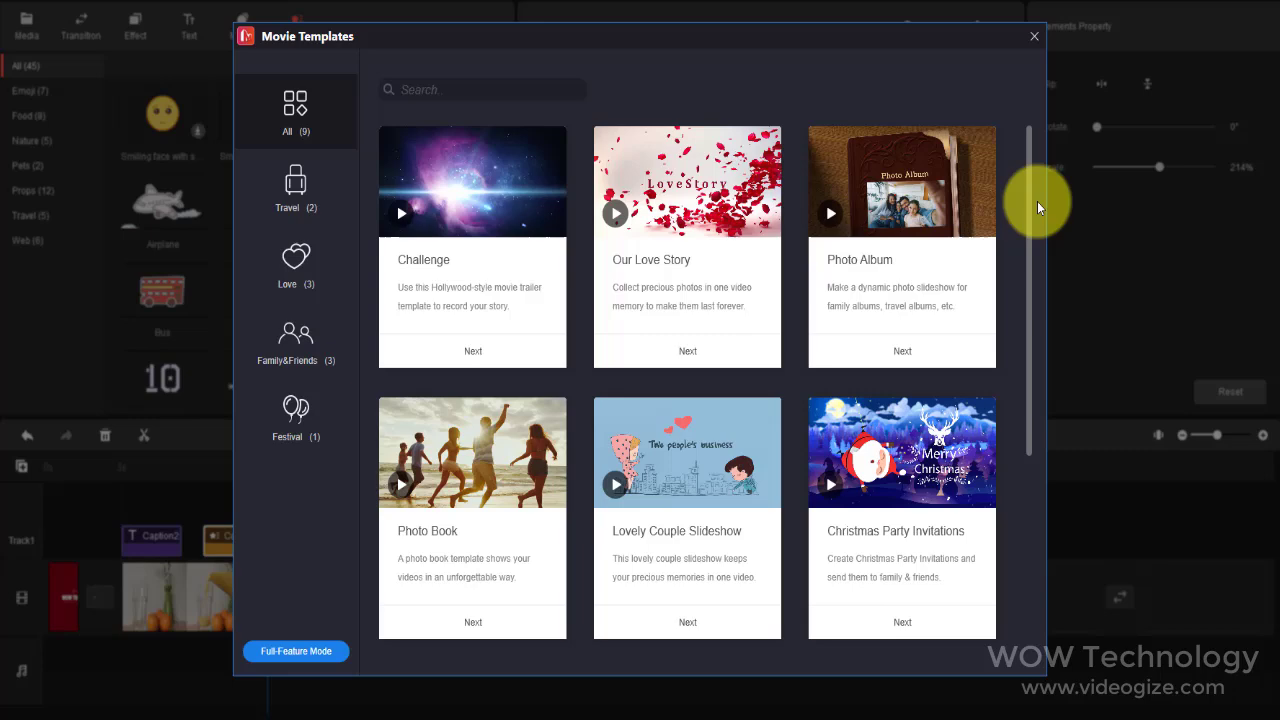
pyautogui.click(497, 358)
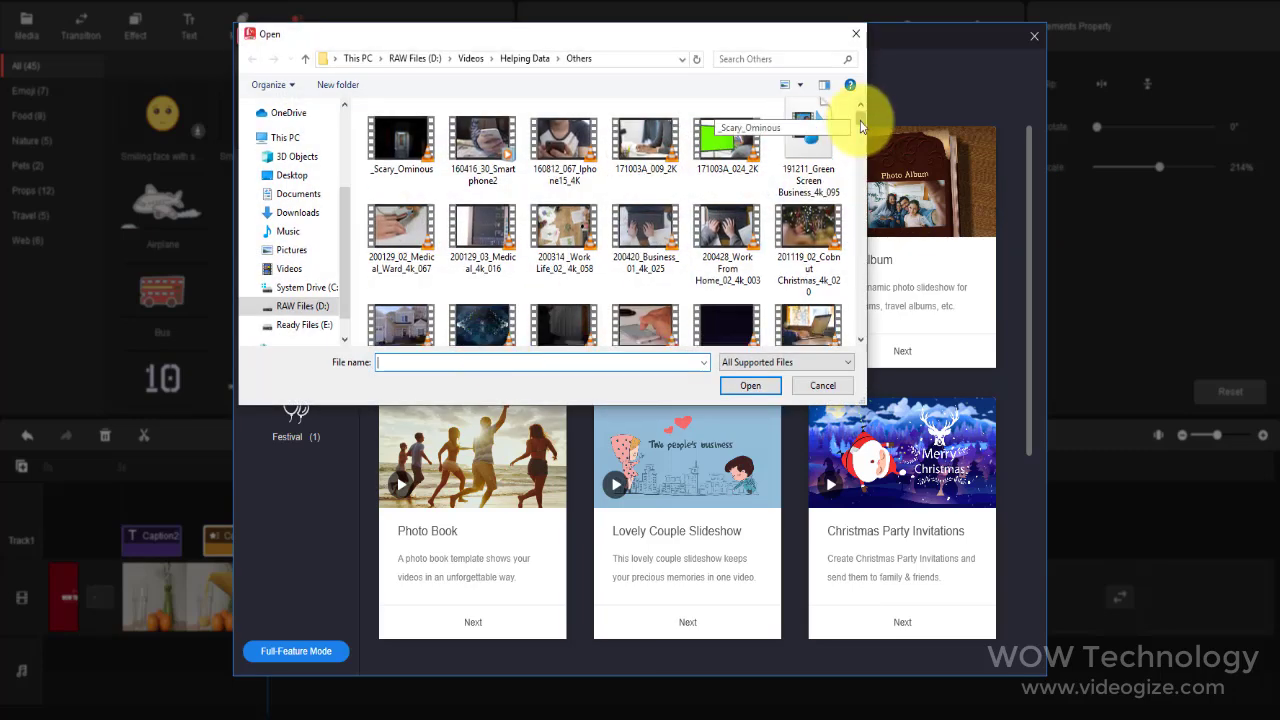
# Step: Import the Cocktails - 1056 clip and fill the second and third Scenario 1 slots with images
pyautogui.moveTo(852, 110); pyautogui.dragTo(861, 157)
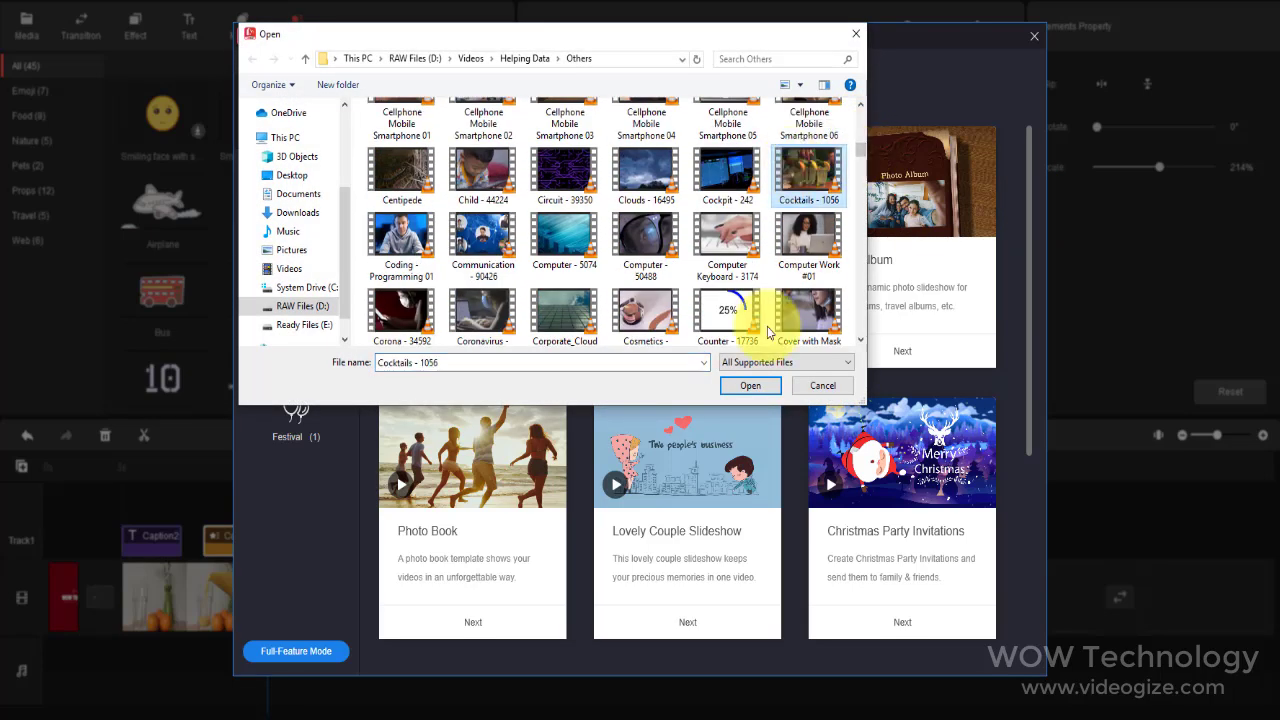
pyautogui.click(740, 387)
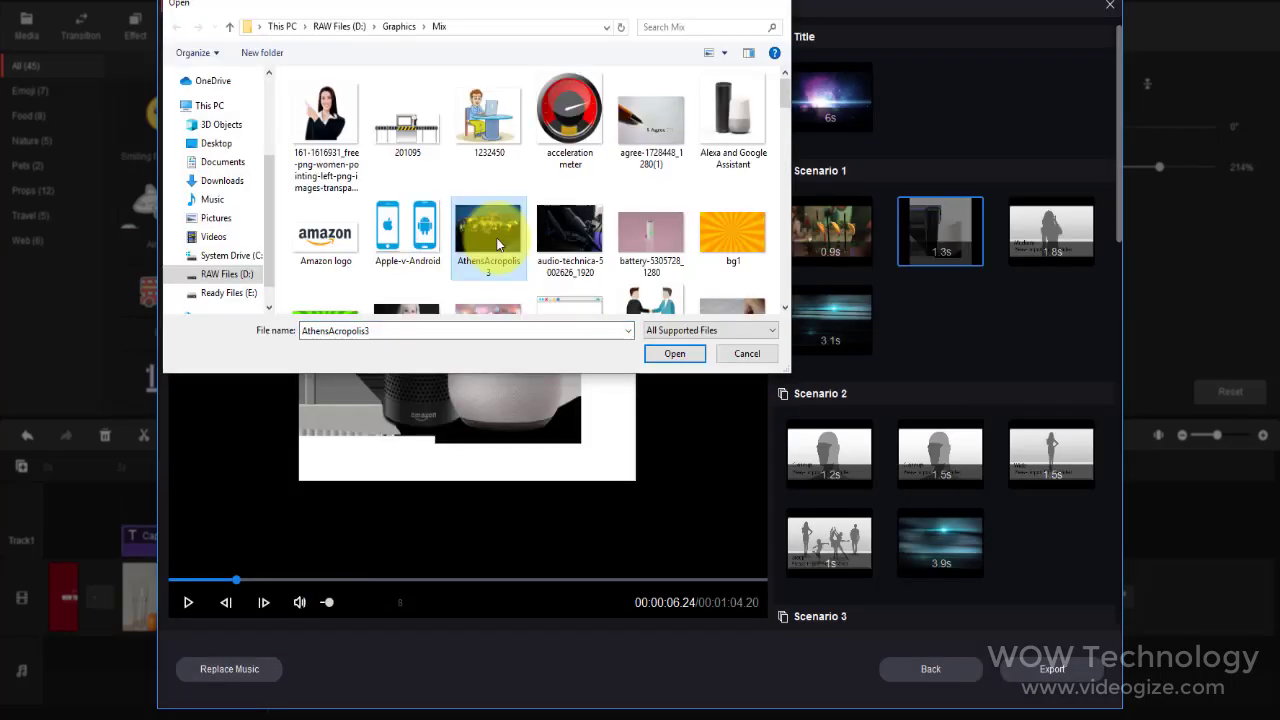
pyautogui.click(674, 353)
pyautogui.click(1051, 230)
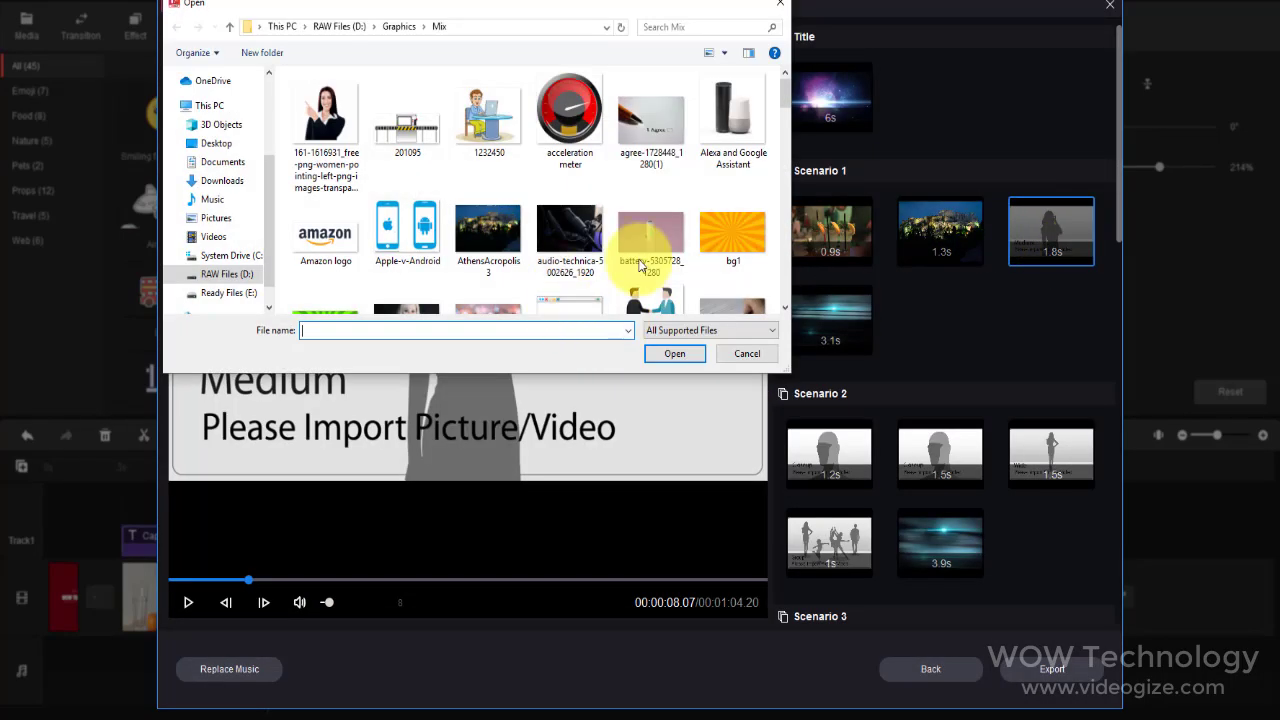
pyautogui.click(674, 353)
# Step: Fill the first two Scenario 2 slots, including the Bokeh image, and play the template preview
pyautogui.click(855, 473)
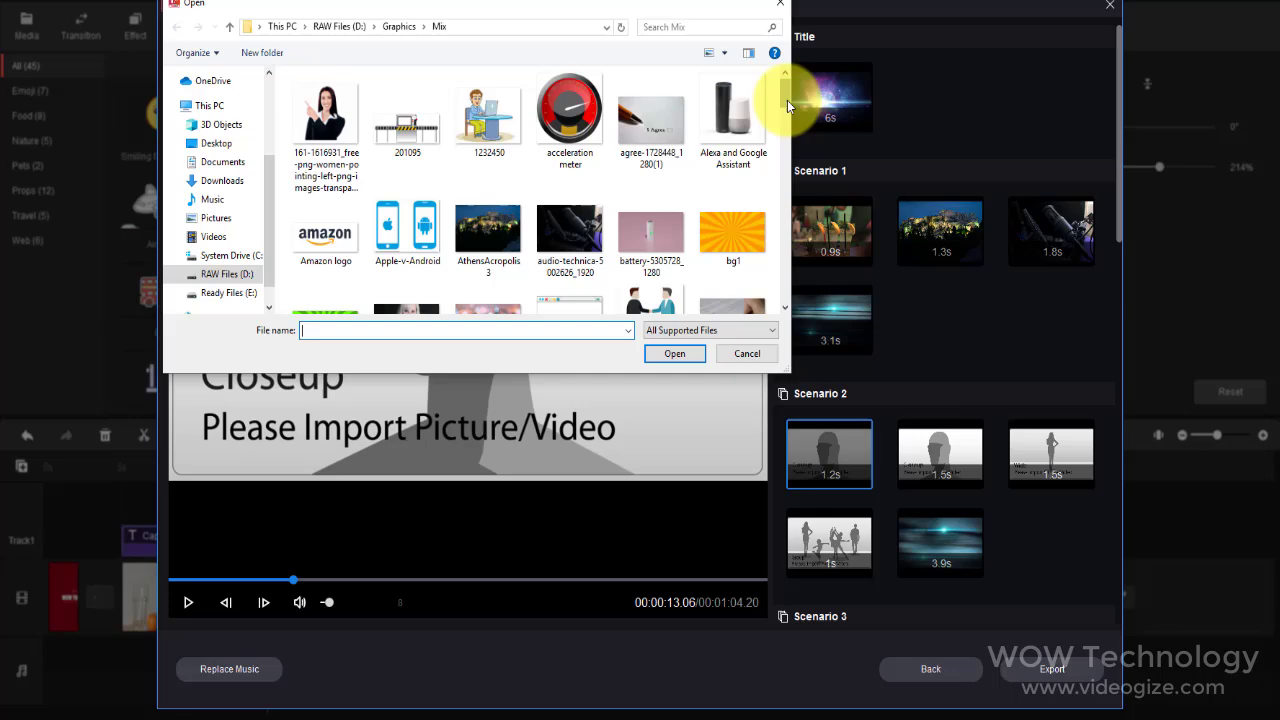
pyautogui.scroll(-2, 547, 140)
pyautogui.doubleClick(488, 125)
pyautogui.click(935, 465)
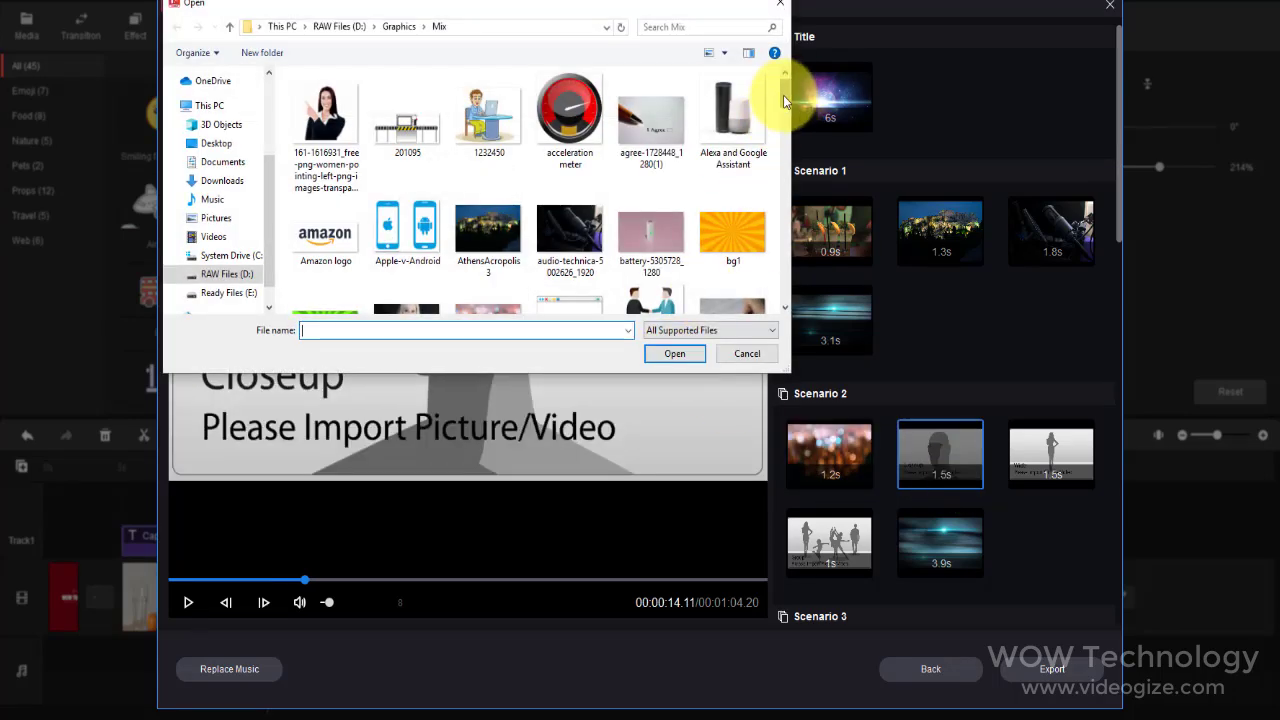
pyautogui.moveTo(783, 95); pyautogui.dragTo(786, 127)
pyautogui.doubleClick(326, 180)
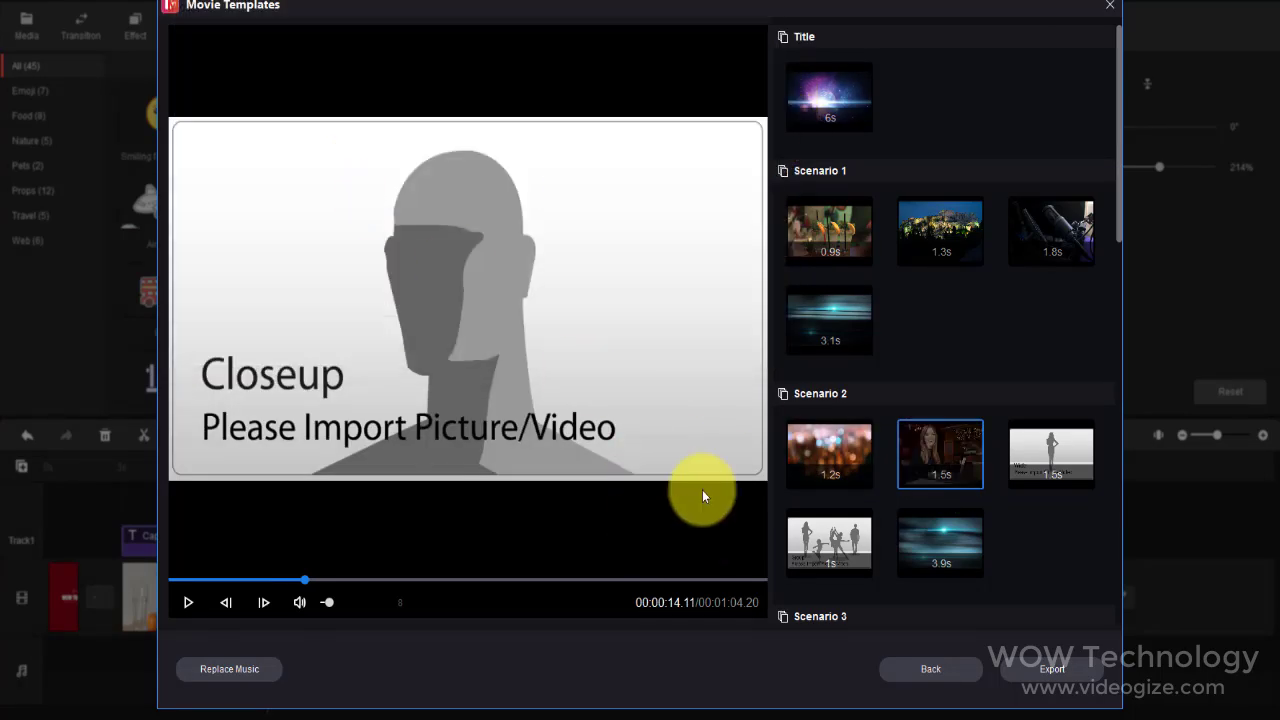
pyautogui.click(800, 110)
pyautogui.click(188, 602)
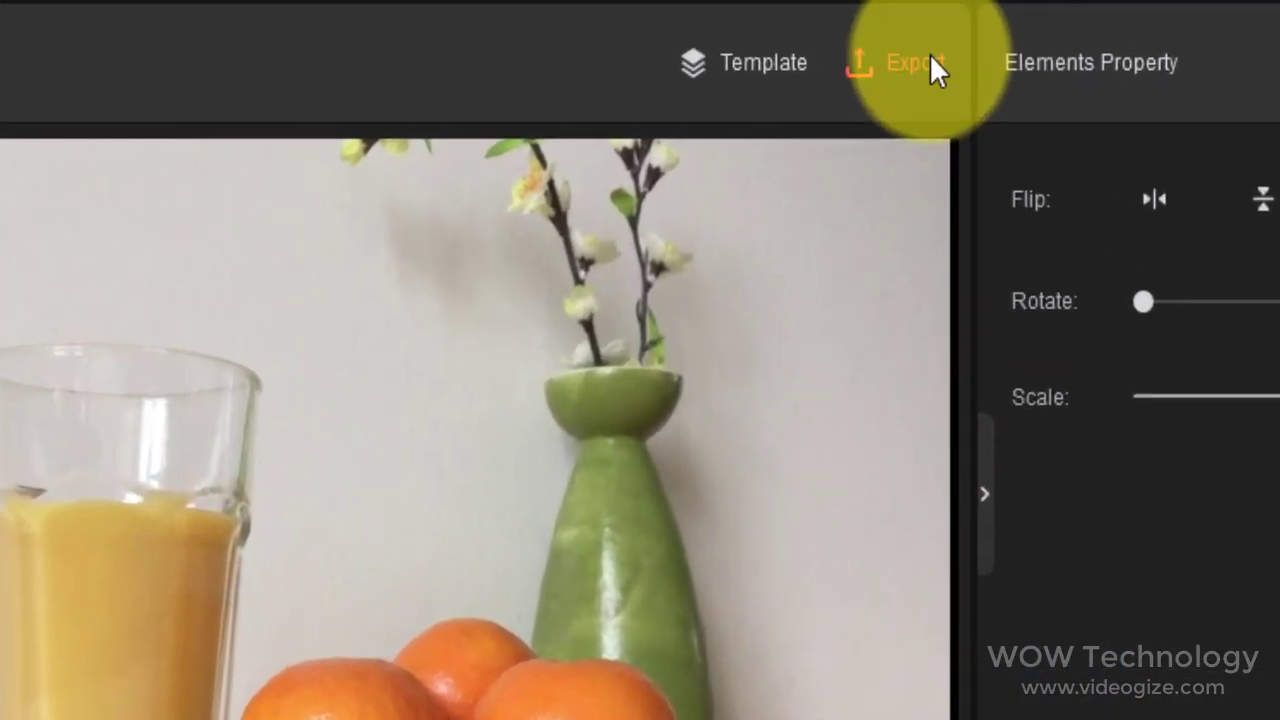
# Step: In Export, try the Device option, then return to PC export with MP4 format
pyautogui.click(1000, 26)
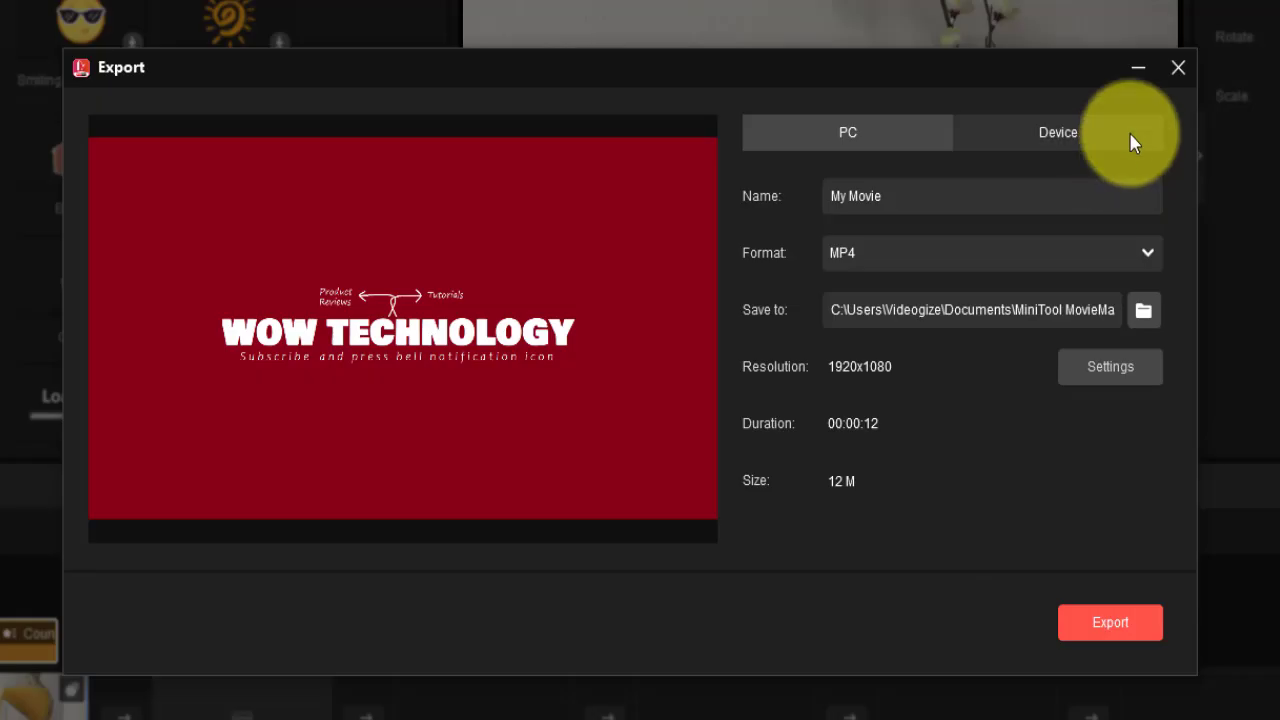
pyautogui.click(1130, 138)
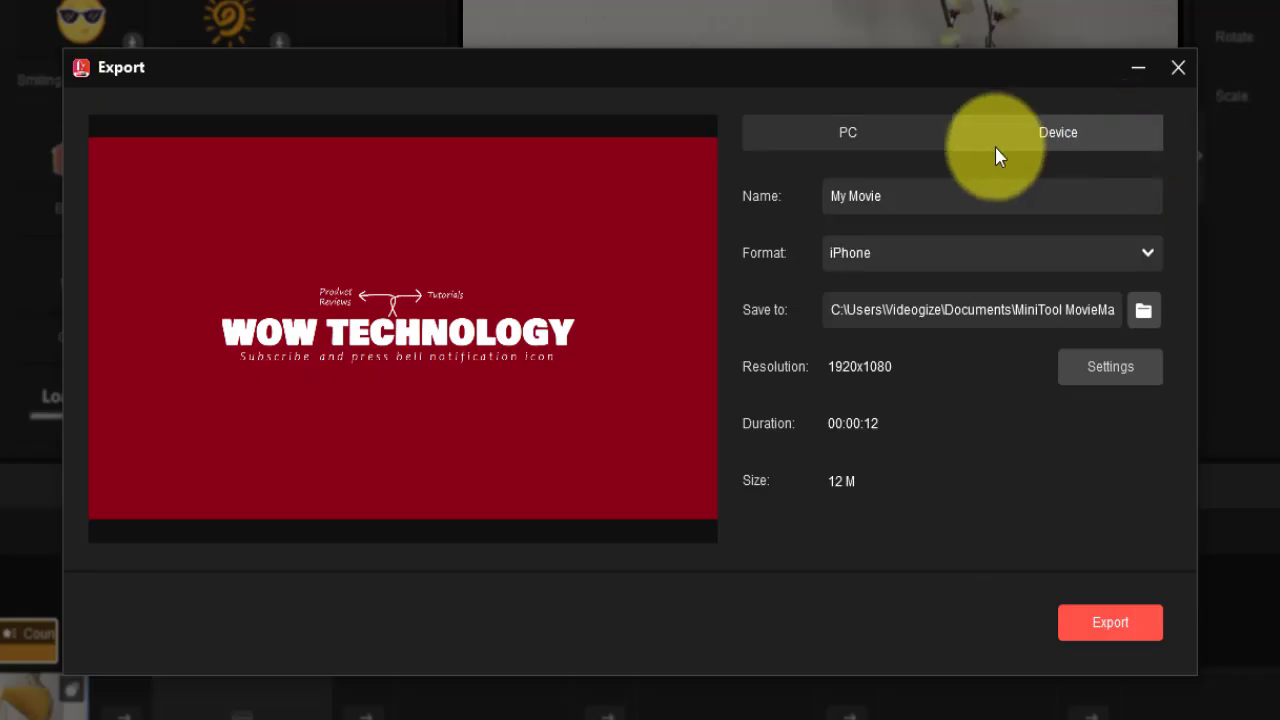
pyautogui.click(1148, 260)
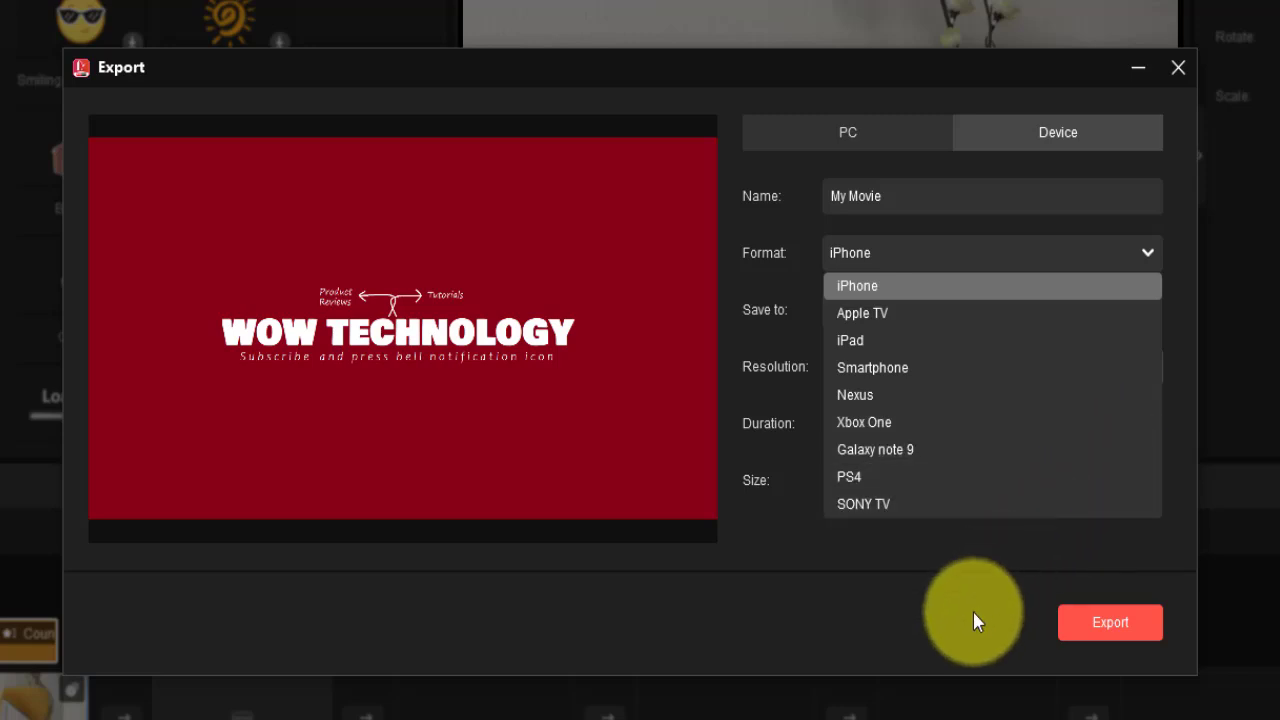
pyautogui.click(1155, 253)
pyautogui.click(890, 131)
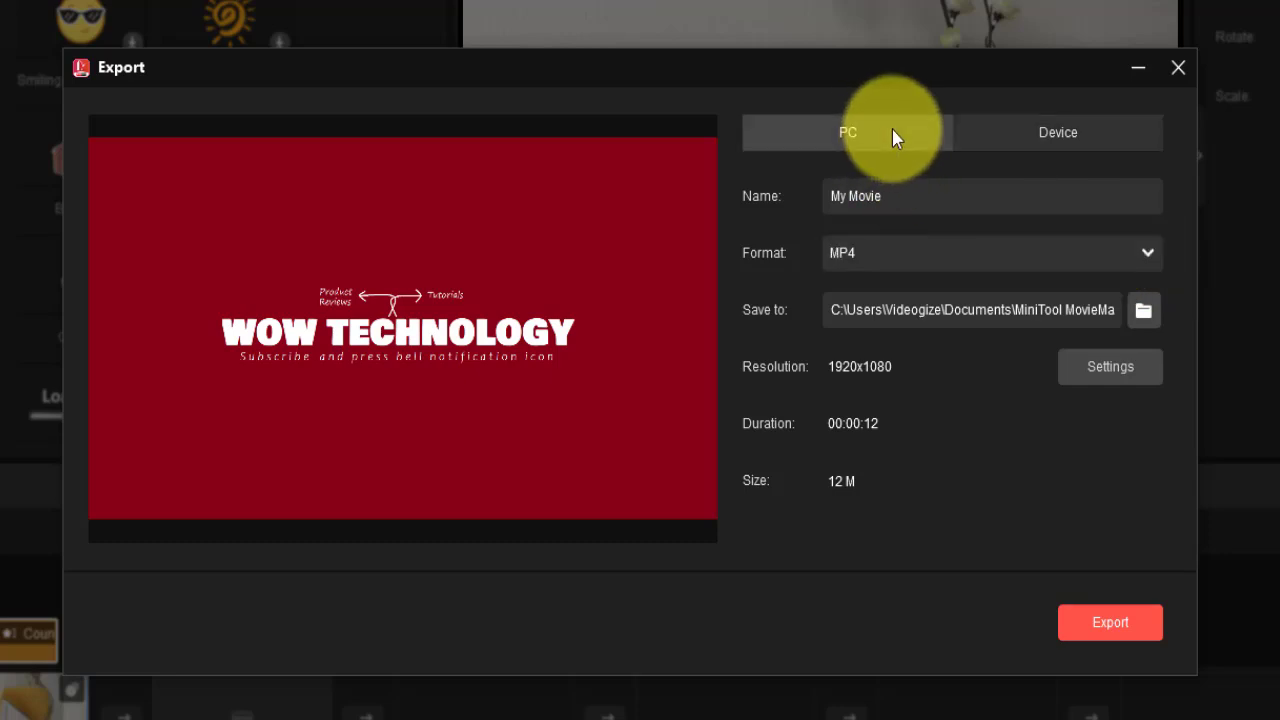
pyautogui.click(1155, 254)
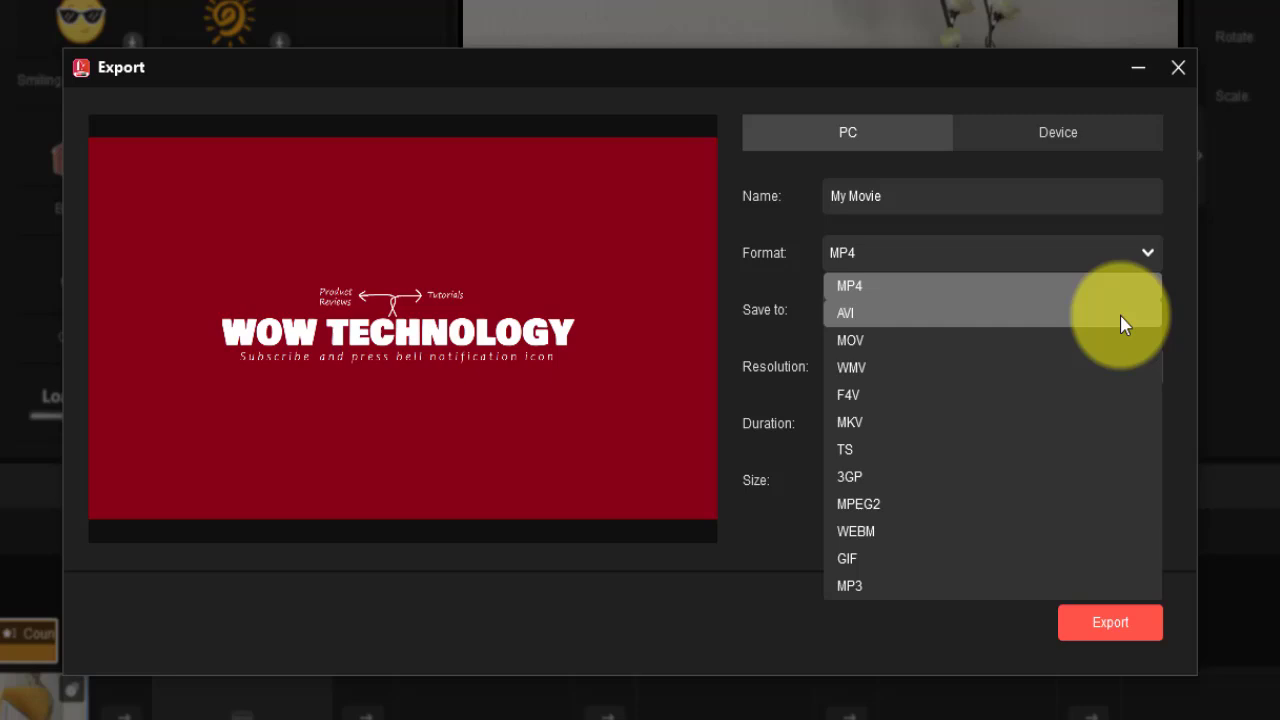
pyautogui.click(995, 612)
# Step: Set the export quality to Better and start exporting the 1920x1080 MP4 movie
pyautogui.click(1062, 368)
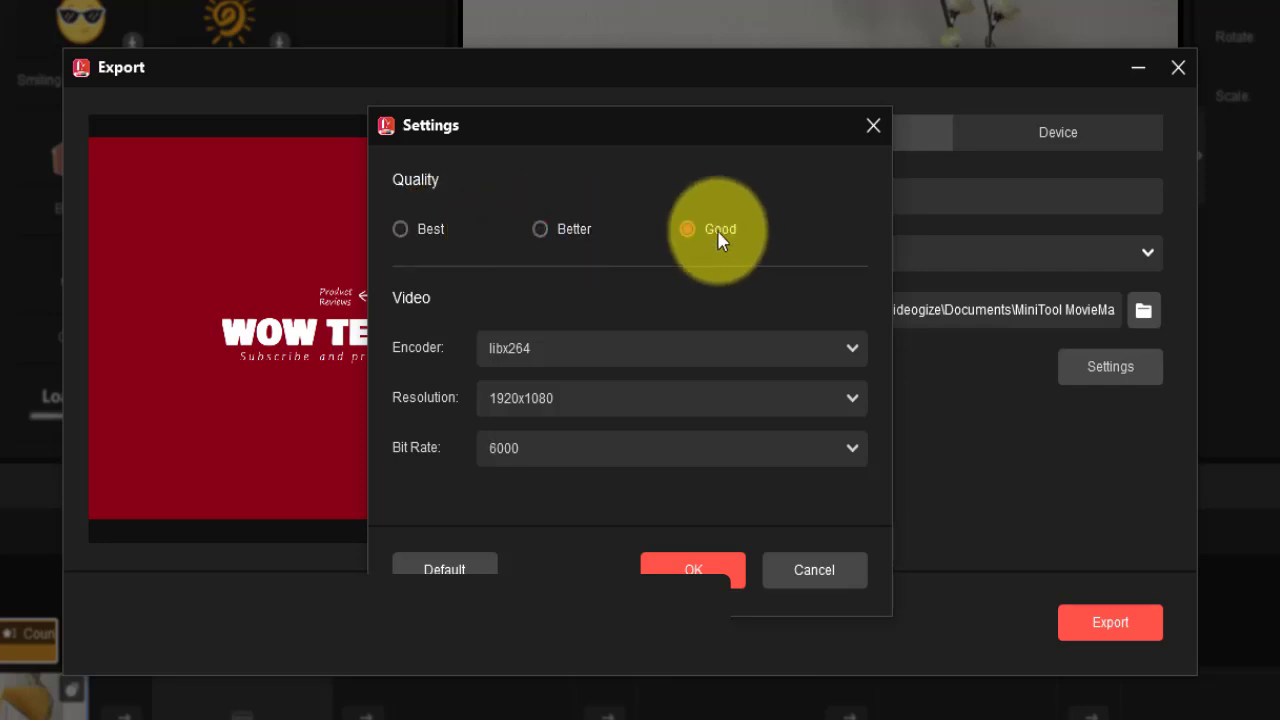
pyautogui.click(591, 229)
pyautogui.click(693, 569)
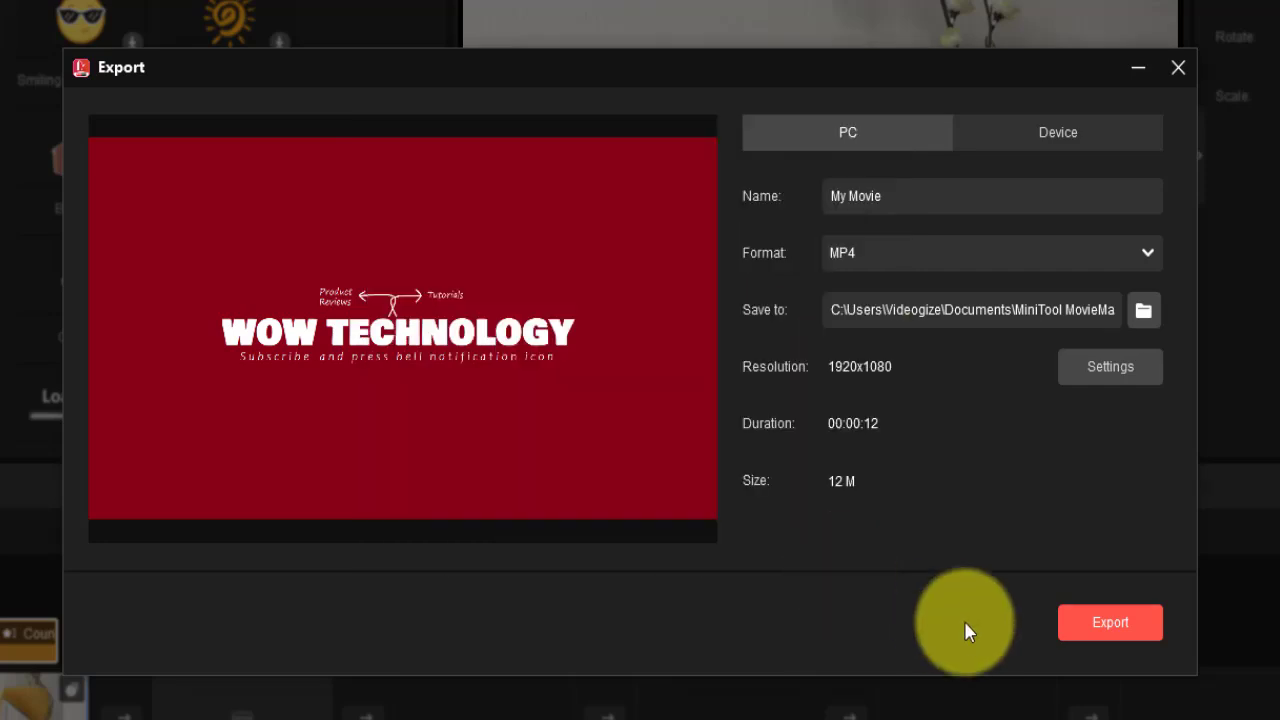
pyautogui.click(1145, 628)
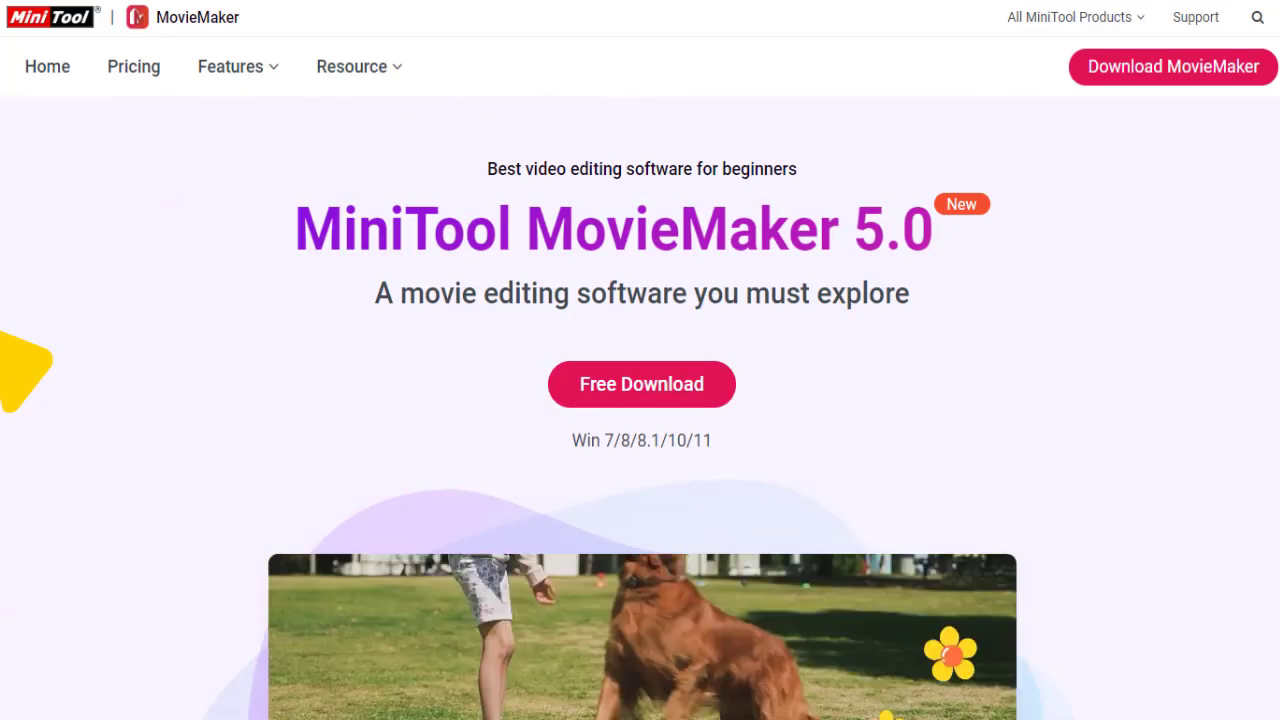
pyautogui.scroll(-3, 640, 400)
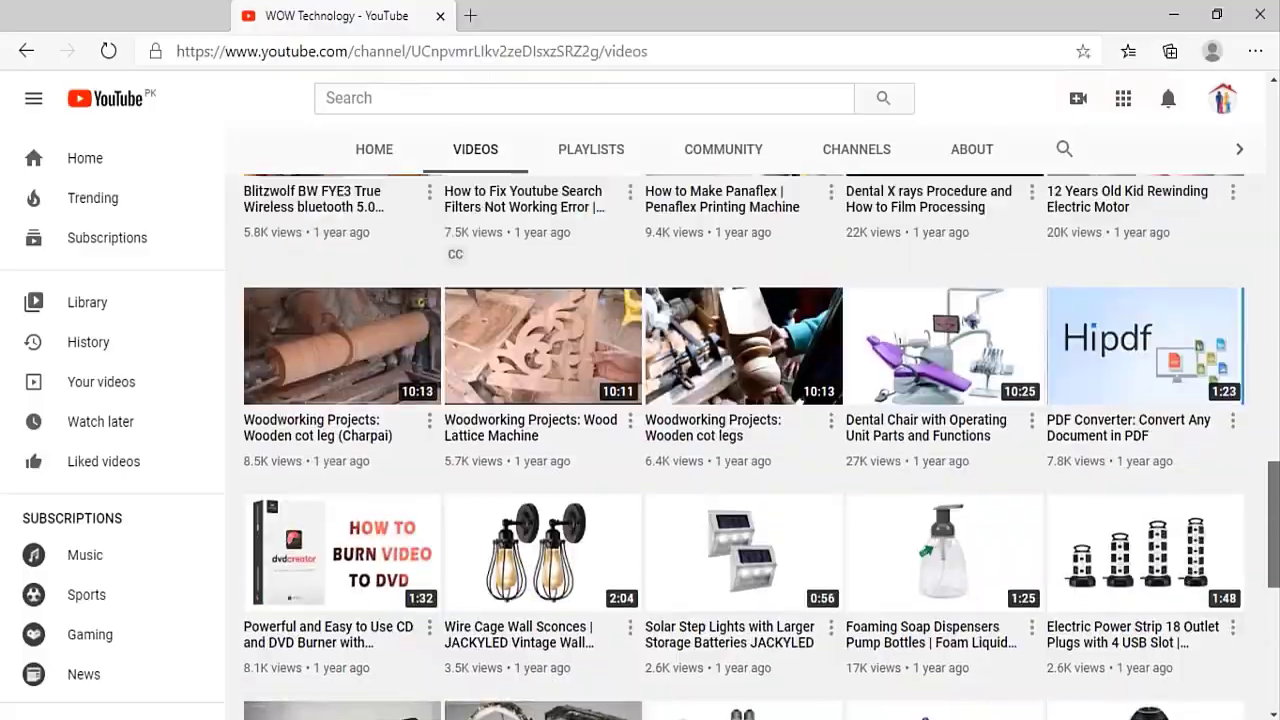
# Step: Scroll up to the WOW Technology banner on YouTube and hit SUBSCRIBE
pyautogui.scroll(15, 745, 450)
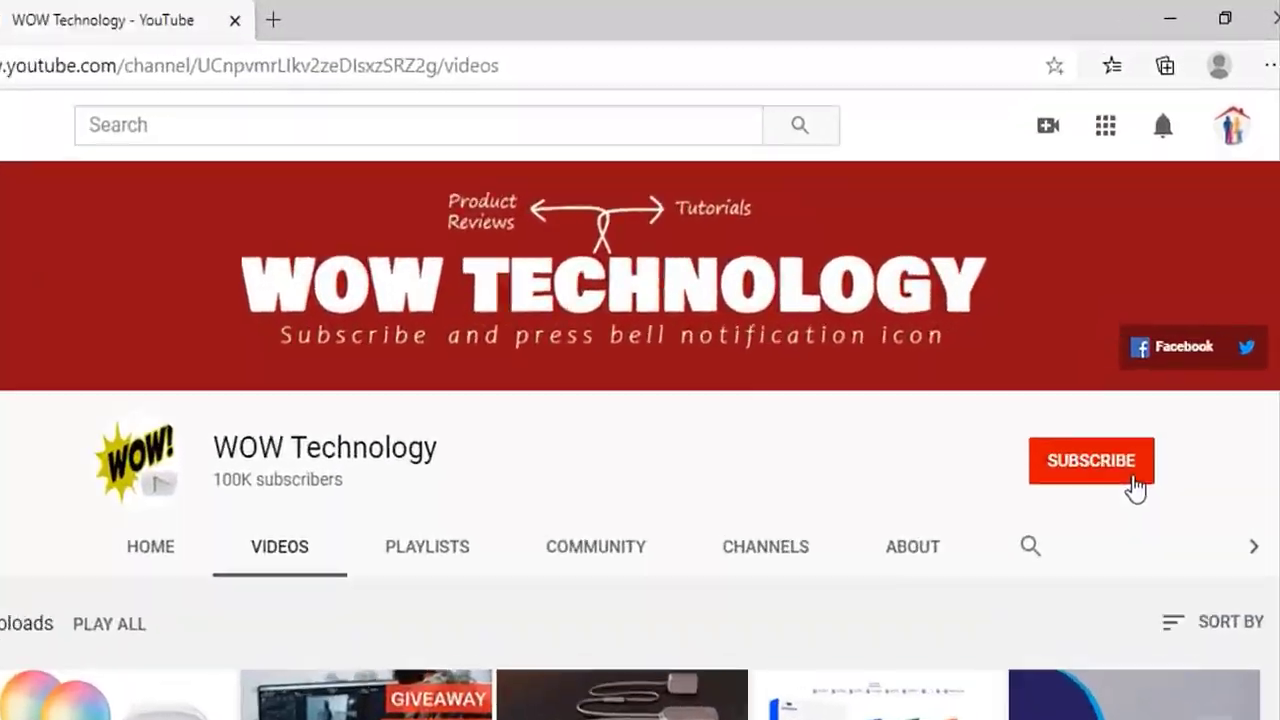
pyautogui.click(1143, 335)
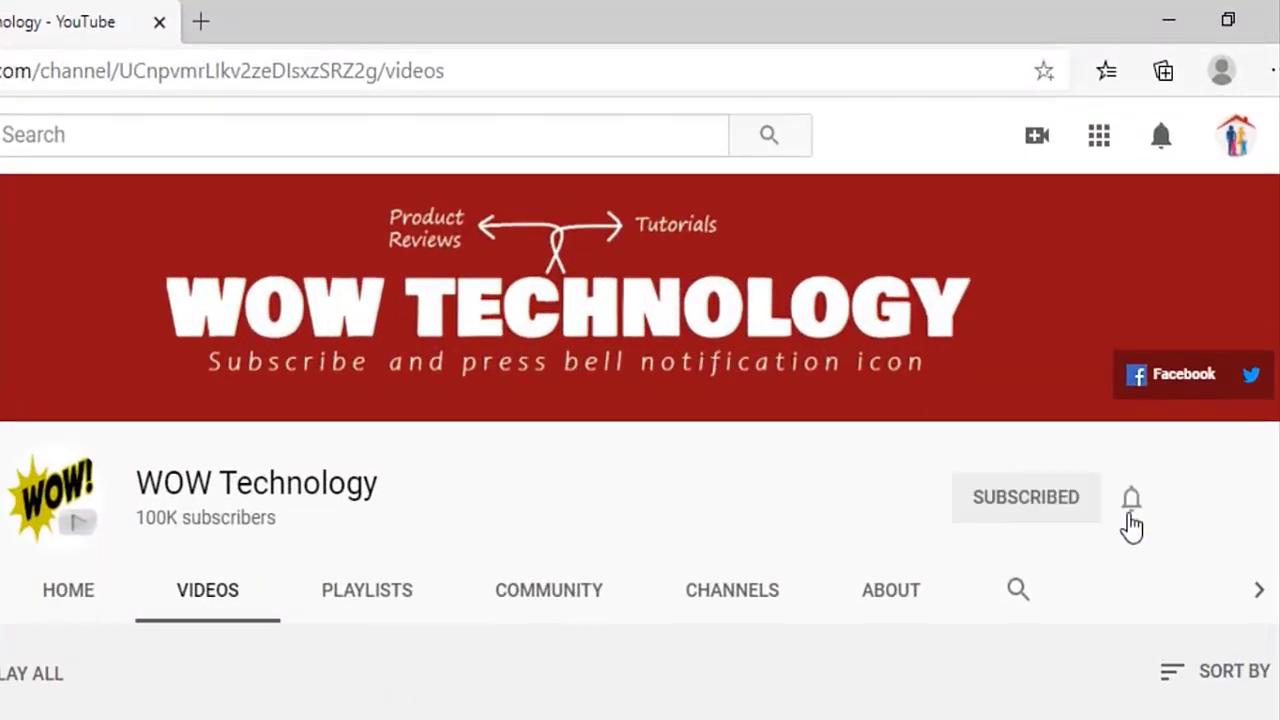